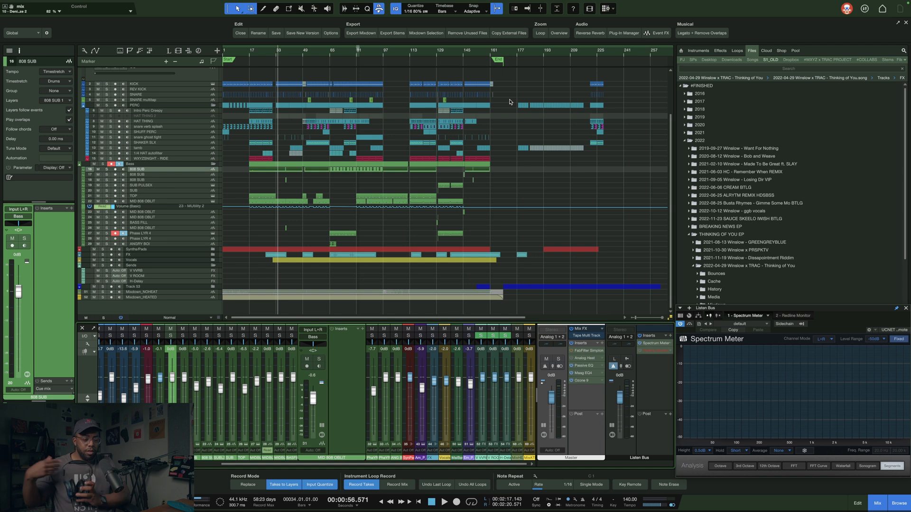
- Play the arrangement from about bar 27 to hear the section, and stop playback
{"action": "left_click", "coordinate": [268, 54]}
{"action": "scroll", "coordinate": [271, 54], "scroll_direction": "up", "scroll_amount": 4}
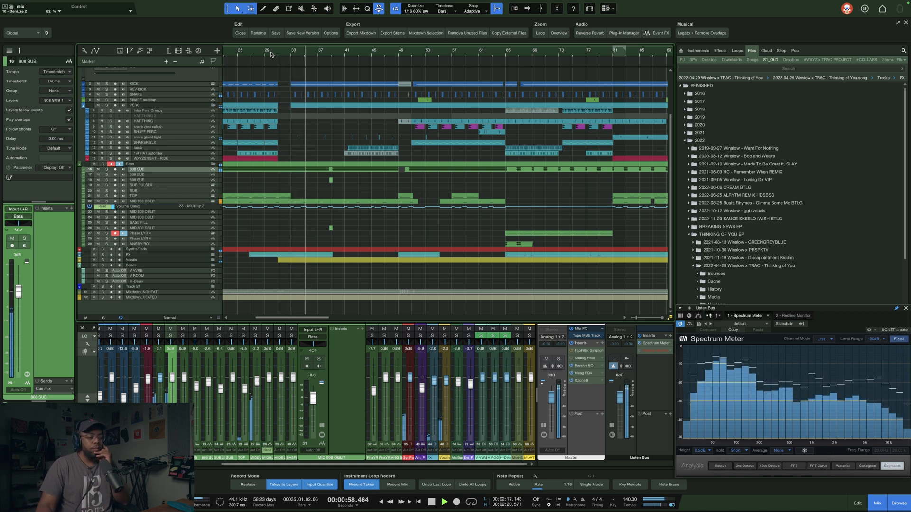
{"action": "left_click", "coordinate": [554, 33]}
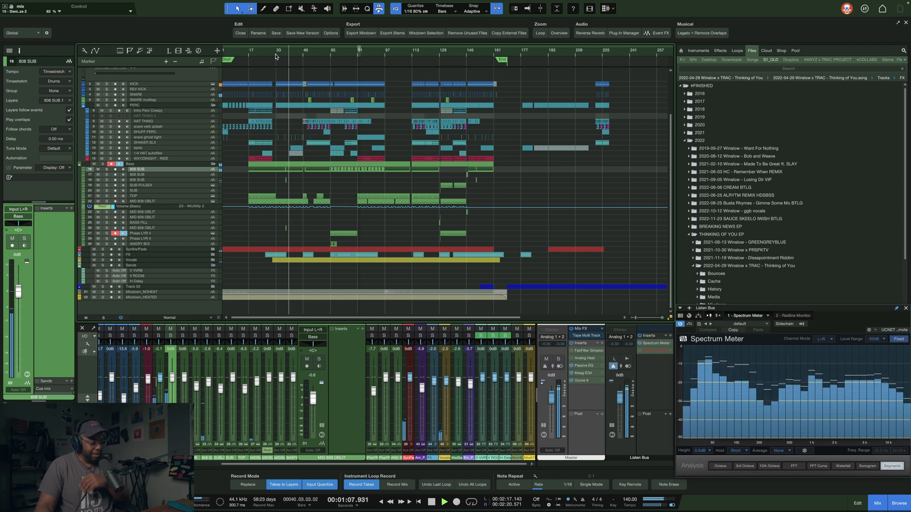
{"action": "key", "text": "space"}
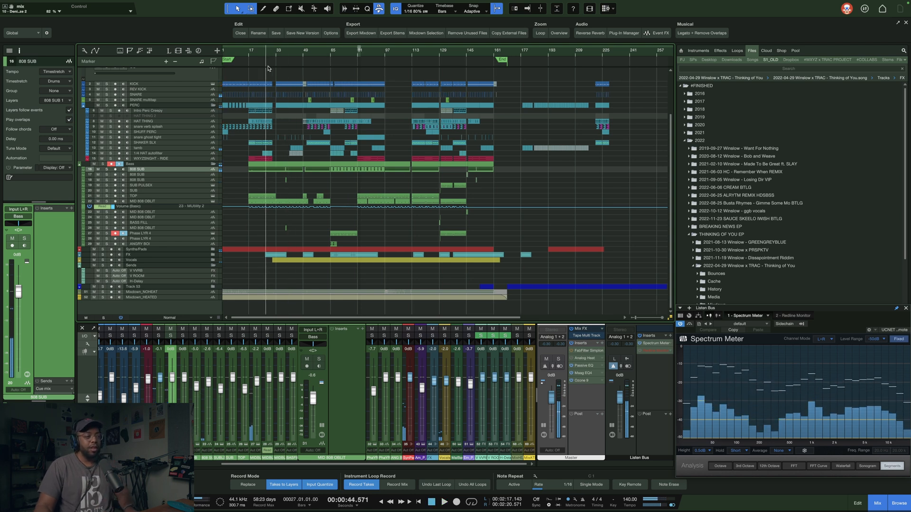
- Examine the short 808 SUB edit around bar 39, and return to the full-song overview
{"action": "left_click_drag", "start_coordinate": [273, 50], "coordinate": [311, 72]}
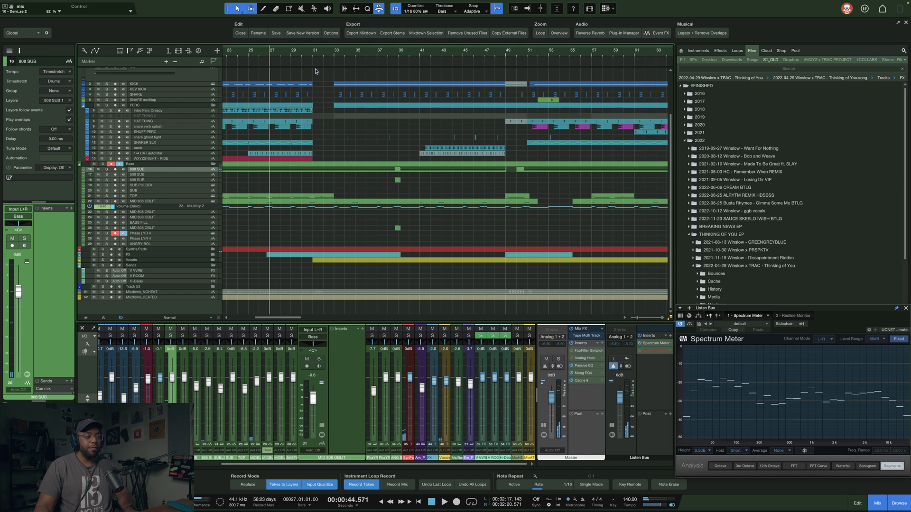
{"action": "left_click_drag", "start_coordinate": [380, 167], "coordinate": [429, 202]}
{"action": "left_click_drag", "start_coordinate": [393, 51], "coordinate": [398, 65]}
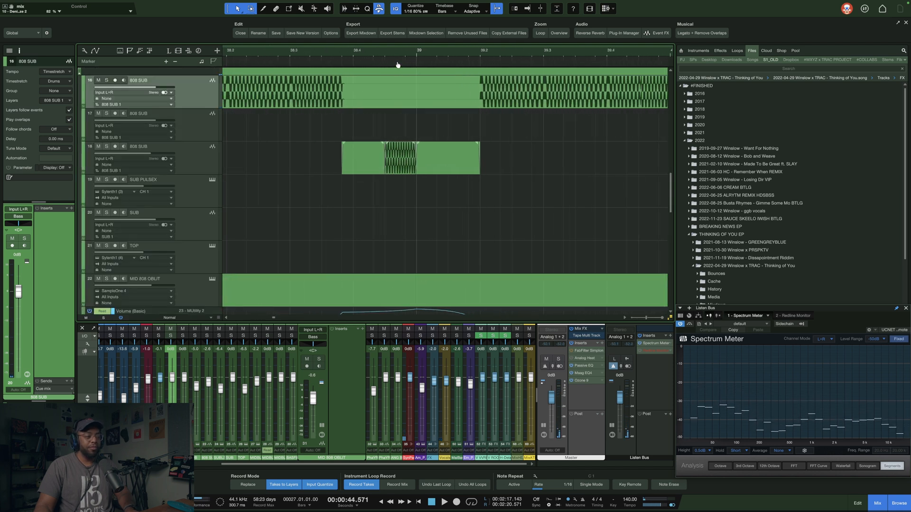
{"action": "left_click", "coordinate": [559, 33]}
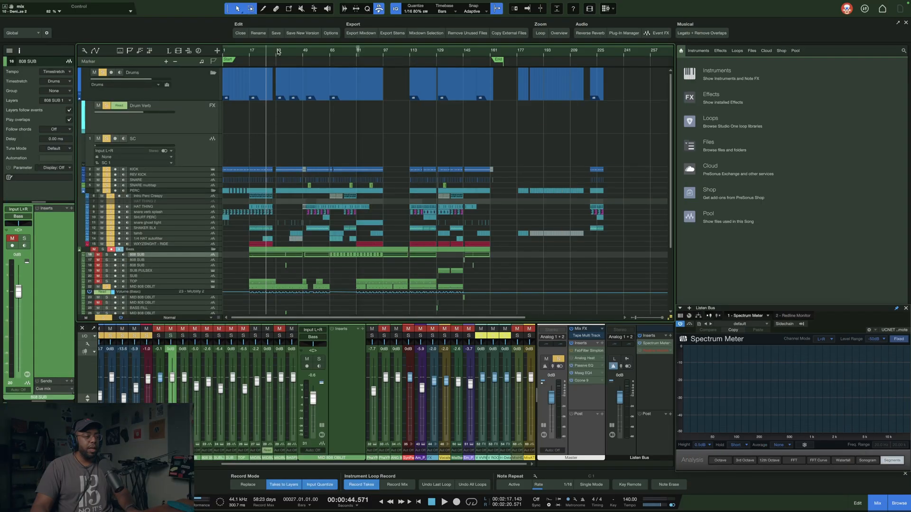
- Play the soloed drums from bar 33, watching the arrangement around that section, and stop playback
{"action": "left_click", "coordinate": [278, 52]}
{"action": "left_click_drag", "start_coordinate": [277, 53], "coordinate": [258, 83]}
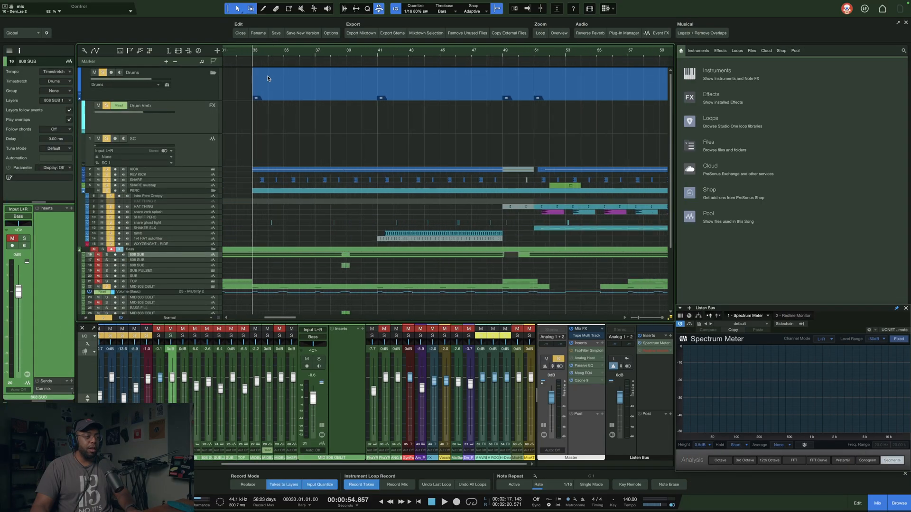
{"action": "key", "text": "space"}
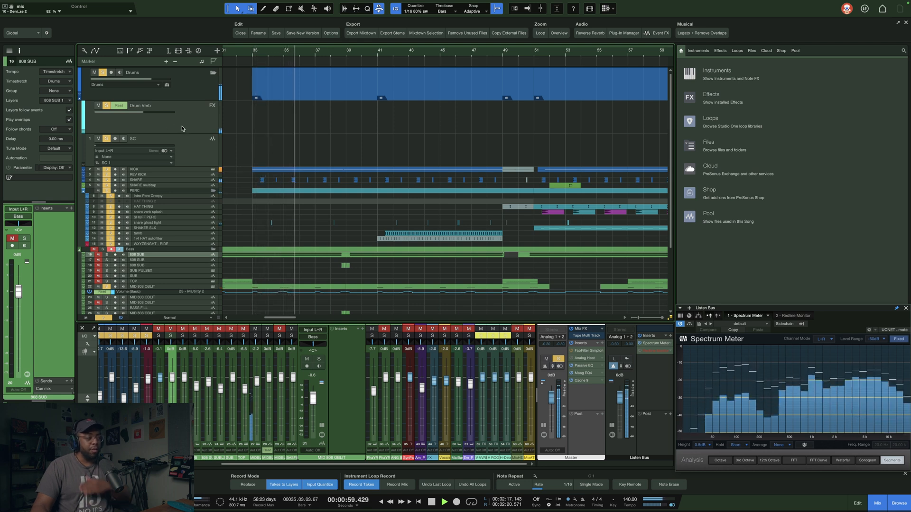
{"action": "scroll", "coordinate": [293, 56], "scroll_direction": "down", "scroll_amount": 4}
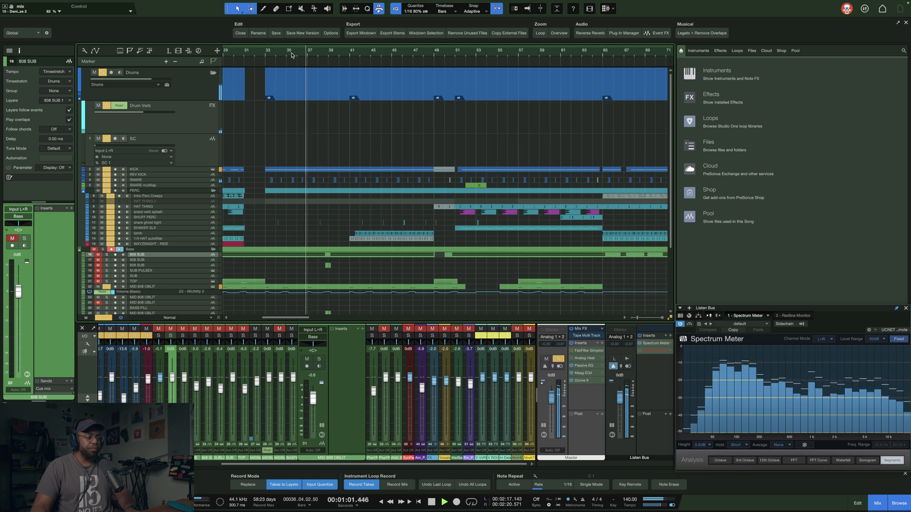
{"action": "scroll", "coordinate": [292, 55], "scroll_direction": "down", "scroll_amount": 1}
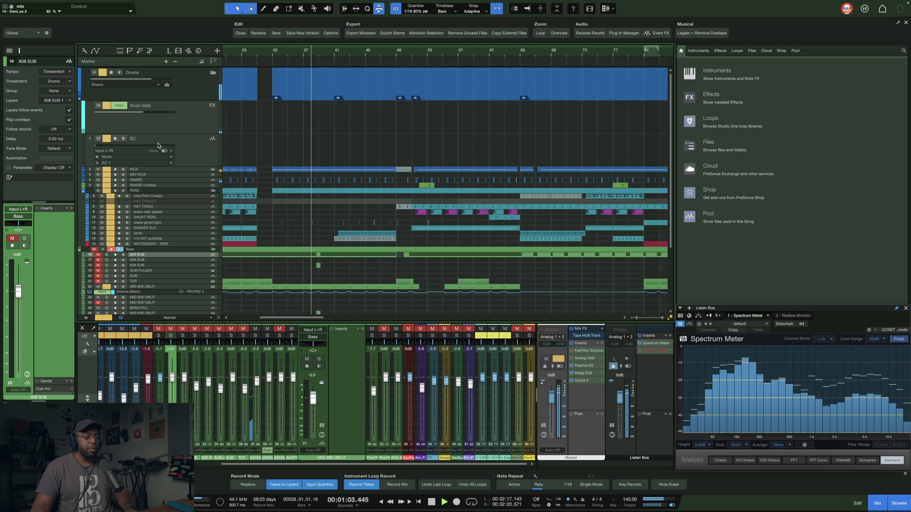
{"action": "key", "text": "space"}
- Solo only the KICK, REV KICK and SNARE tracks and play them from bar 33, making the SNARE and KICK tracks taller
{"action": "left_click", "coordinate": [106, 169], "text": "alt"}
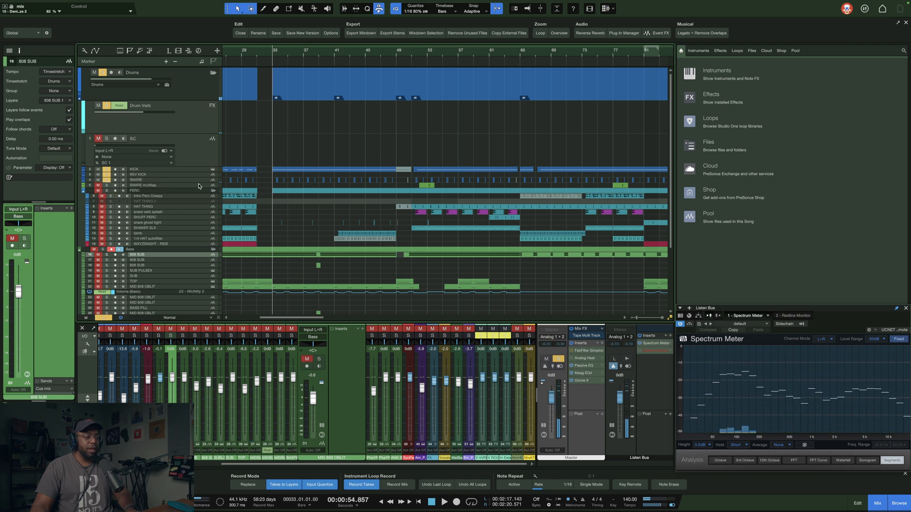
{"action": "left_click_drag", "start_coordinate": [186, 184], "coordinate": [187, 192]}
{"action": "left_click_drag", "start_coordinate": [285, 56], "coordinate": [310, 75]}
{"action": "key", "text": "space"}
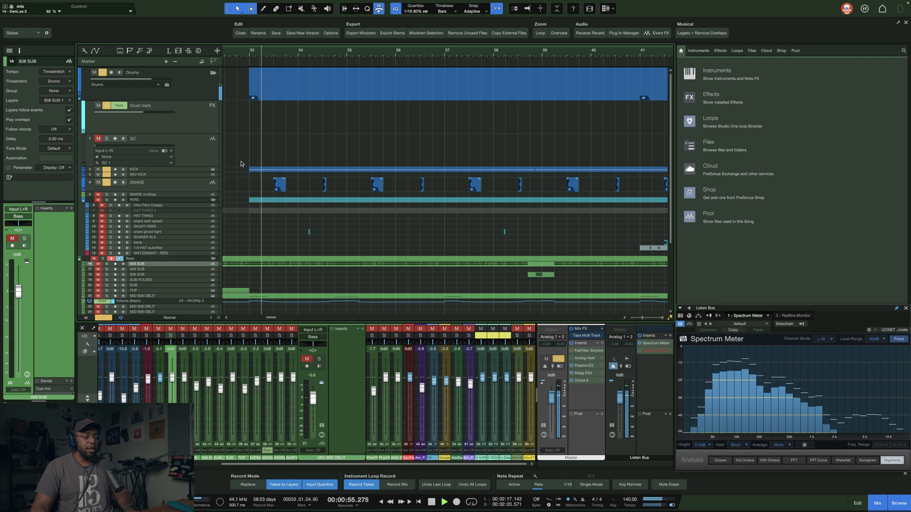
{"action": "left_click_drag", "start_coordinate": [196, 172], "coordinate": [197, 233]}
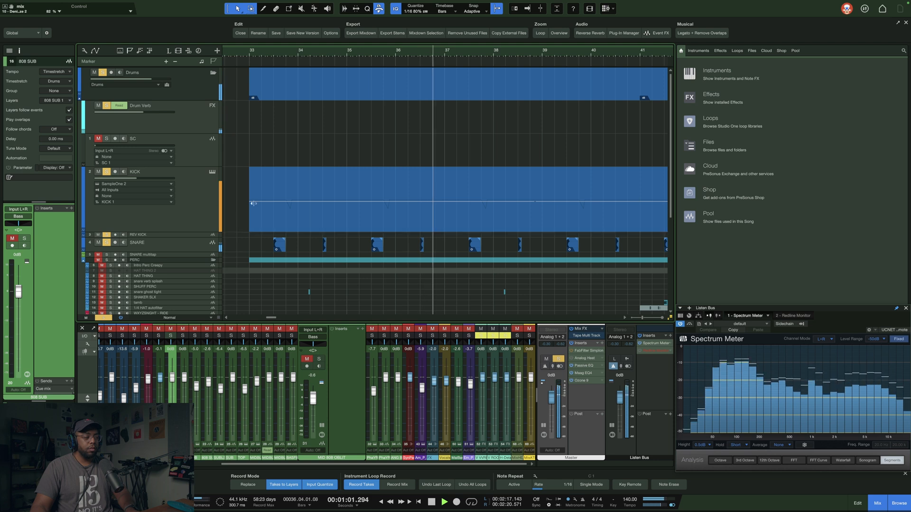
{"action": "key", "text": "space"}
- Open the KICK part at bar 33 in the note editor, inspect its pitch bend data, and close the editor
{"action": "double_click", "coordinate": [280, 211]}
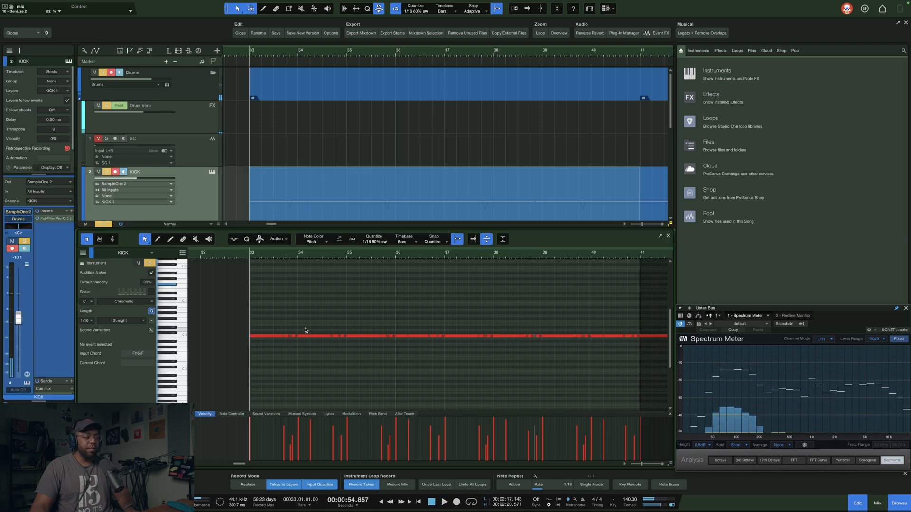
{"action": "left_click_drag", "start_coordinate": [282, 258], "coordinate": [283, 264]}
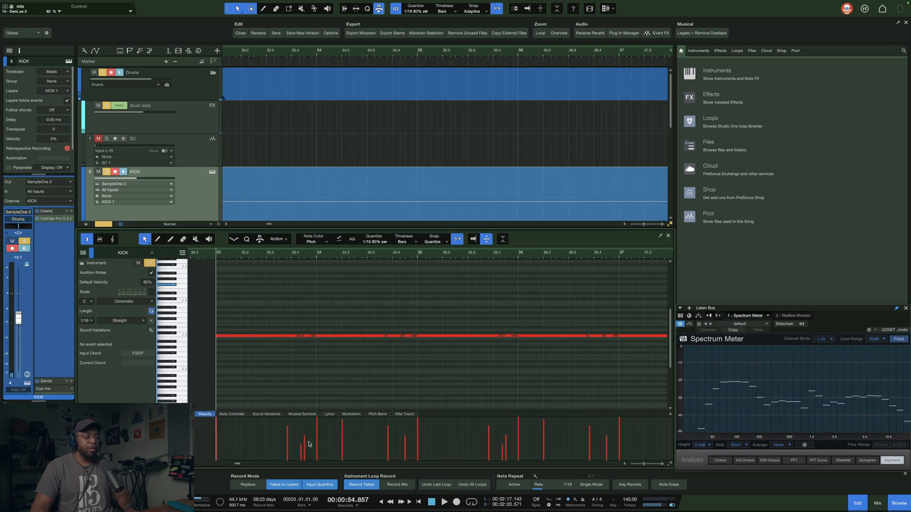
{"action": "left_click", "coordinate": [377, 414]}
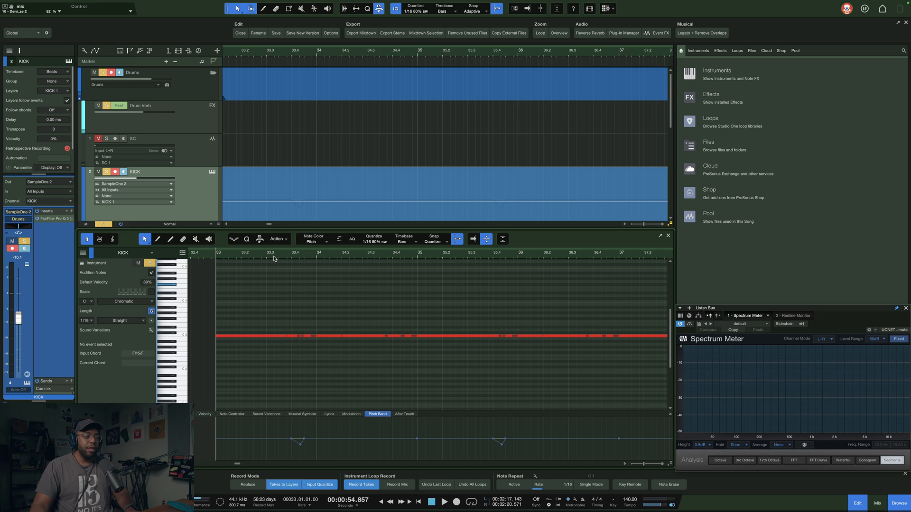
{"action": "scroll", "coordinate": [275, 258], "scroll_direction": "down", "scroll_amount": 5}
{"action": "scroll", "coordinate": [274, 256], "scroll_direction": "down", "scroll_amount": 2}
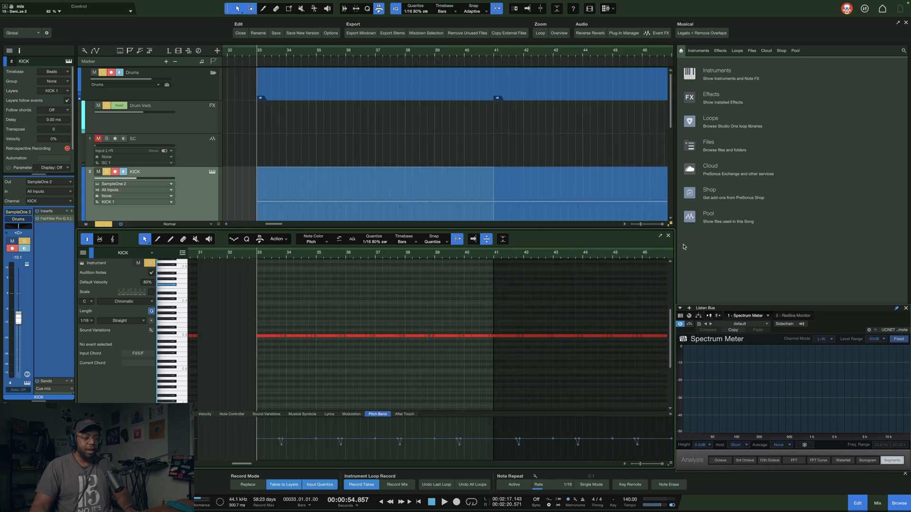
{"action": "left_click", "coordinate": [668, 237]}
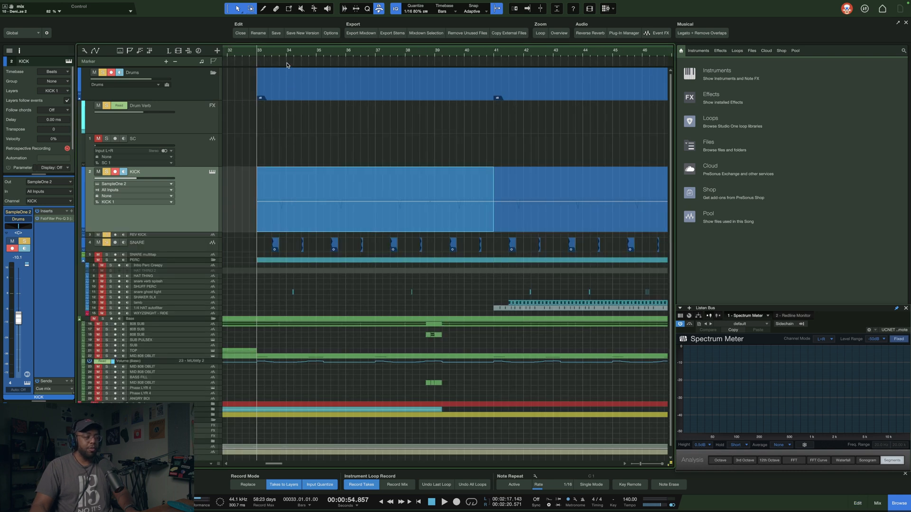
- Solo the whole Drums folder and play it from bar 41
{"action": "scroll", "coordinate": [294, 49], "scroll_direction": "down", "scroll_amount": 5}
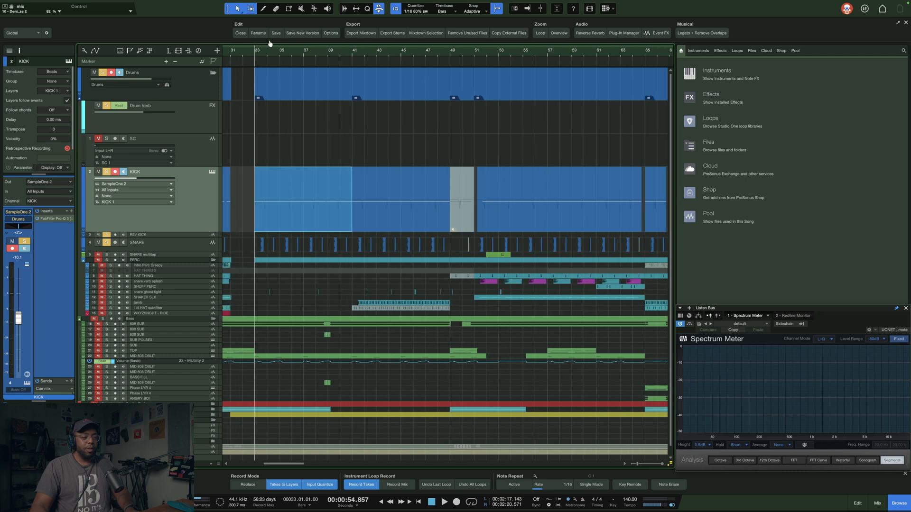
{"action": "scroll", "coordinate": [267, 53], "scroll_direction": "up", "scroll_amount": 4}
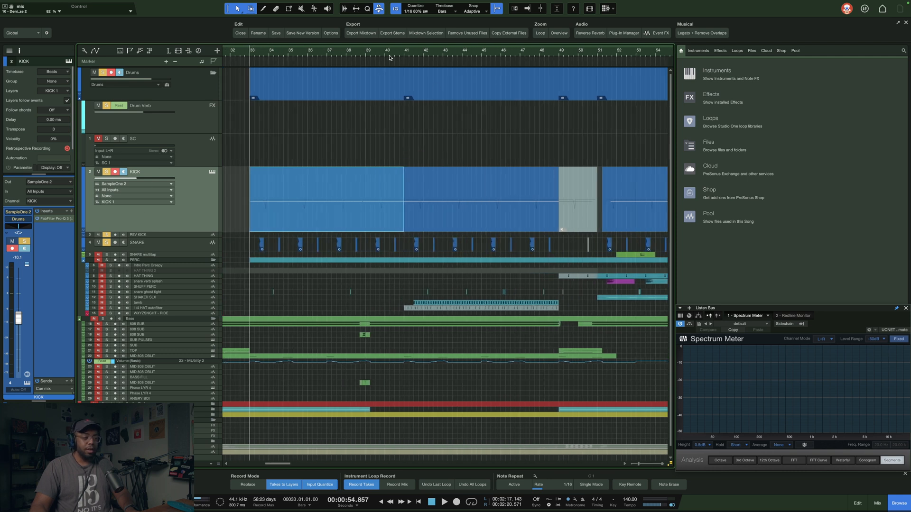
{"action": "left_click", "coordinate": [403, 52]}
{"action": "scroll", "coordinate": [416, 53], "scroll_direction": "up", "scroll_amount": 2}
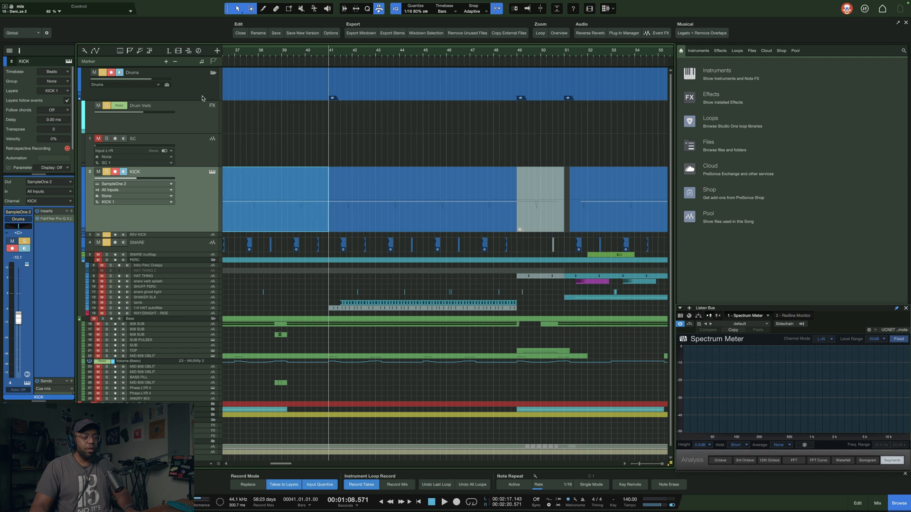
{"action": "left_click", "coordinate": [103, 73]}
{"action": "left_click", "coordinate": [103, 73]}
{"action": "key", "text": "space"}
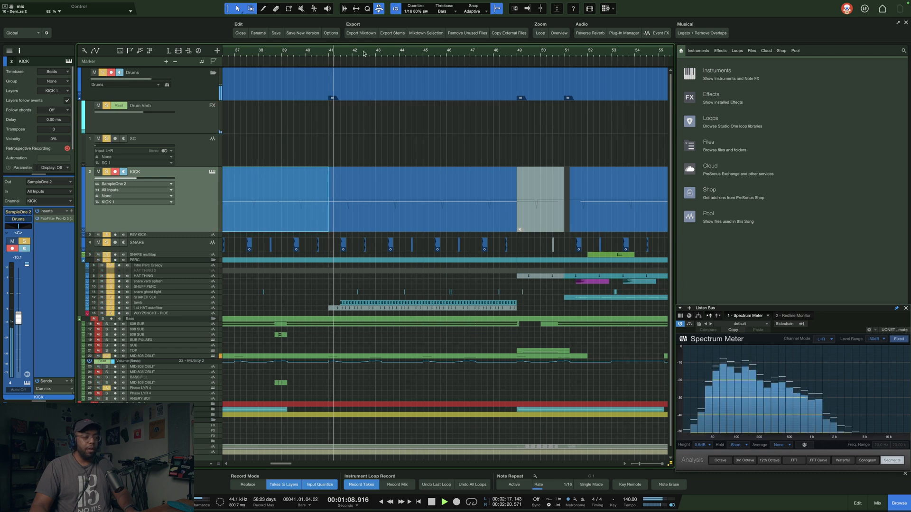
- Make the snare ghost tight track taller and examine its hit near bar 48 during playback
{"action": "left_click_drag", "start_coordinate": [357, 53], "coordinate": [357, 62]}
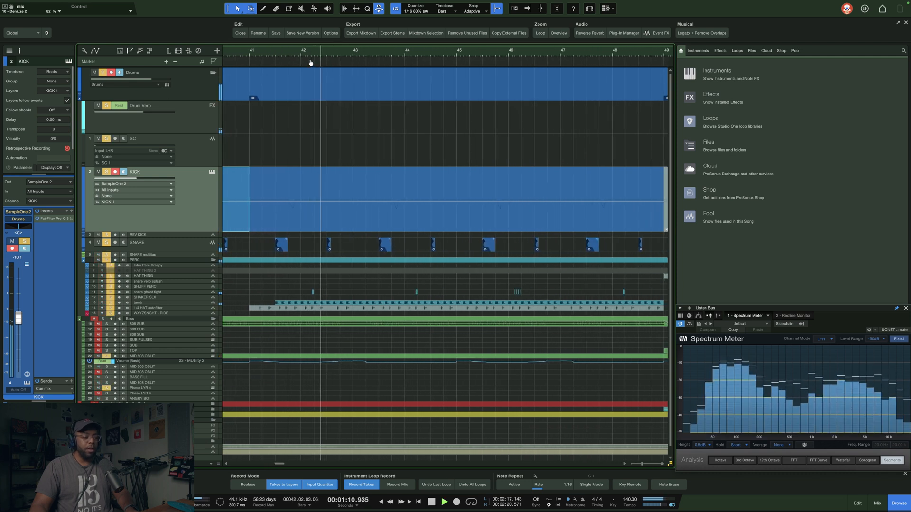
{"action": "left_click_drag", "start_coordinate": [309, 60], "coordinate": [309, 59]}
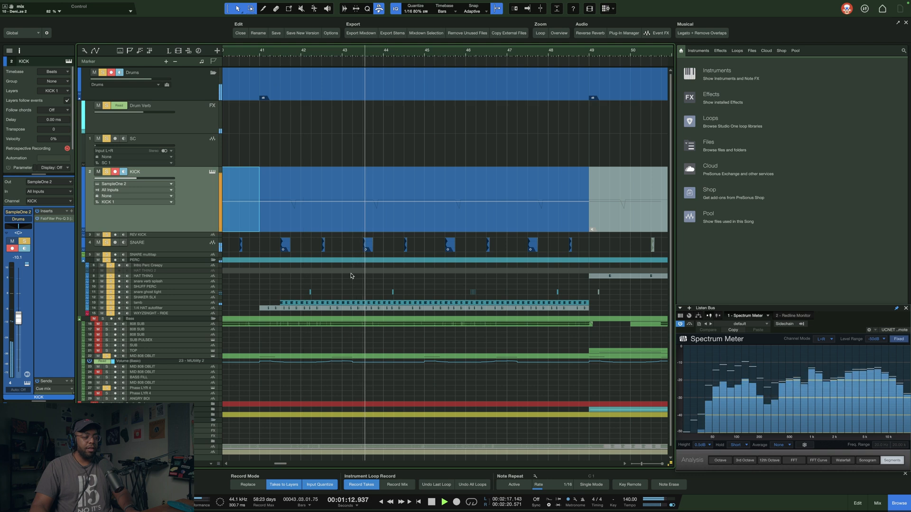
{"action": "left_click_drag", "start_coordinate": [170, 294], "coordinate": [167, 304]}
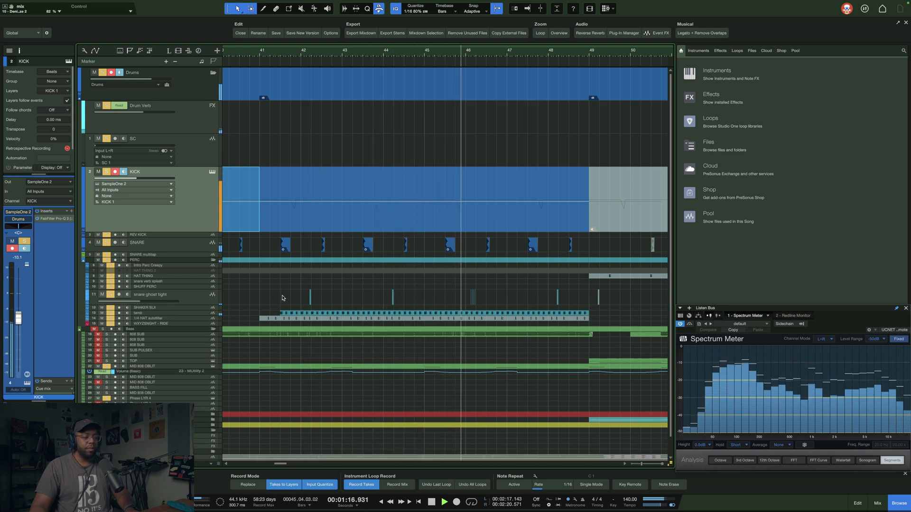
{"action": "left_click_drag", "start_coordinate": [560, 55], "coordinate": [547, 78]}
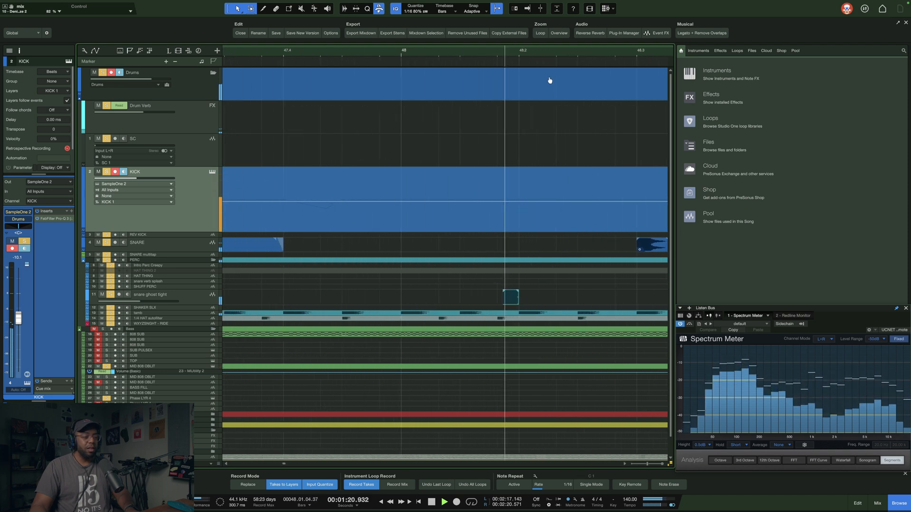
- Set the arrangement's quantize value to 1/16 with 100% swing
{"action": "left_click", "coordinate": [428, 13]}
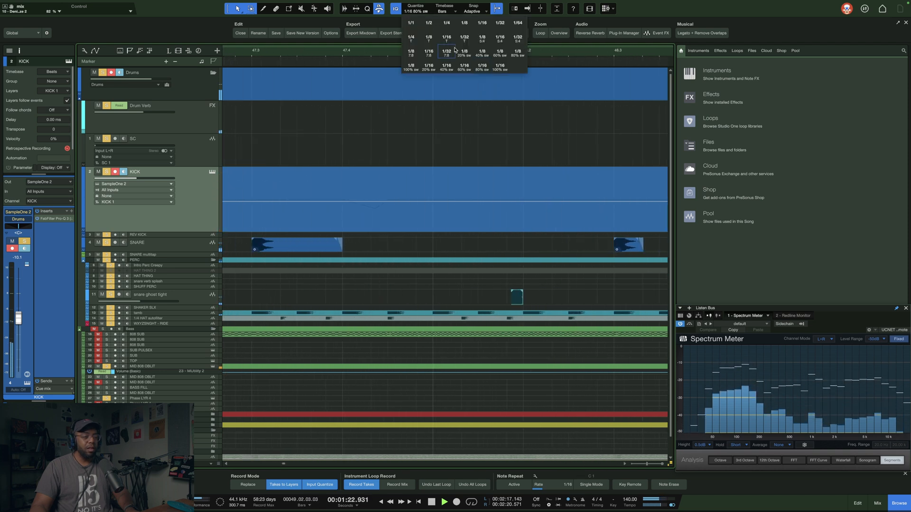
{"action": "left_click", "coordinate": [499, 68]}
{"action": "left_click_drag", "start_coordinate": [494, 55], "coordinate": [419, 15]}
{"action": "left_click_drag", "start_coordinate": [495, 53], "coordinate": [488, 63]}
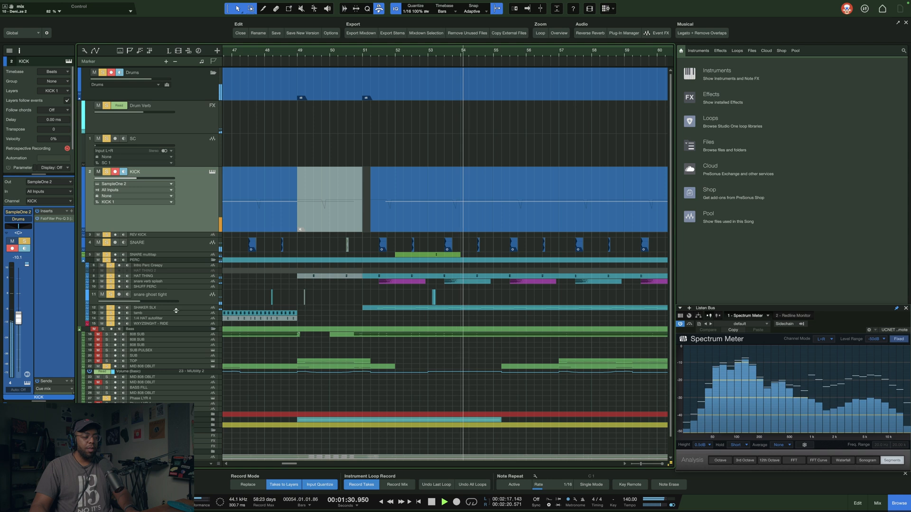
- Make the SHAKER SLX track taller, listen to it soloed alone, and release its solo and stop playback
{"action": "left_click", "coordinate": [88, 308]}
{"action": "left_click", "coordinate": [111, 311], "text": "alt"}
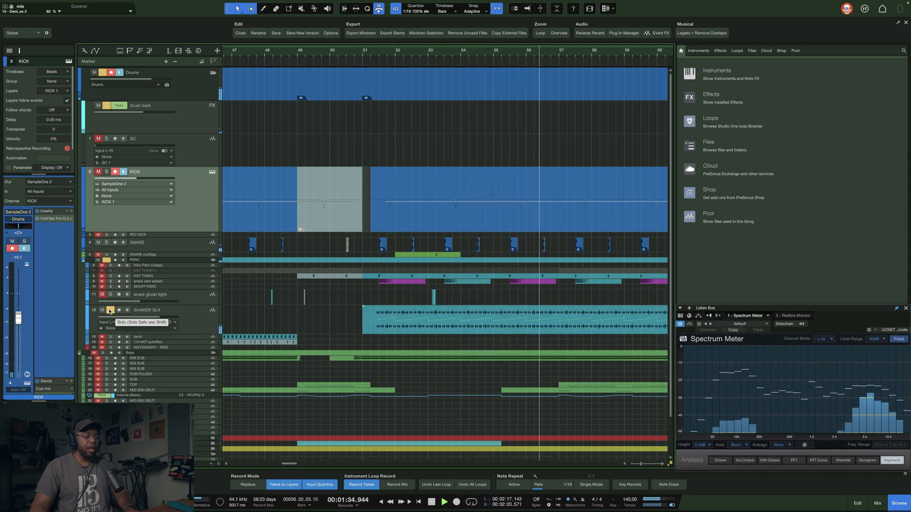
{"action": "left_click", "coordinate": [110, 310]}
{"action": "key", "text": "space"}
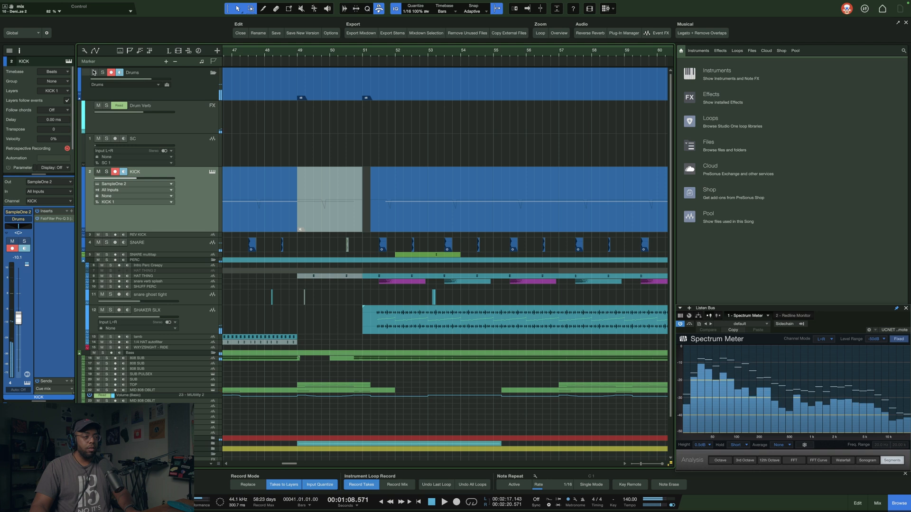
- Solo the Drums folder and play it from bar 51, beat 4, and stop playback
{"action": "left_click", "coordinate": [103, 73]}
{"action": "key", "text": "space"}
{"action": "left_click", "coordinate": [387, 54]}
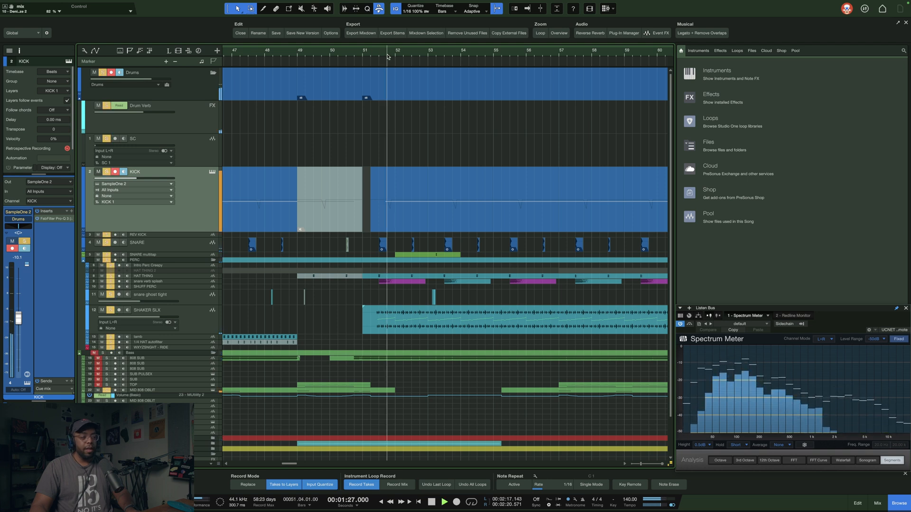
{"action": "scroll", "coordinate": [387, 56], "scroll_direction": "down", "scroll_amount": 10}
{"action": "scroll", "coordinate": [393, 56], "scroll_direction": "up", "scroll_amount": 5}
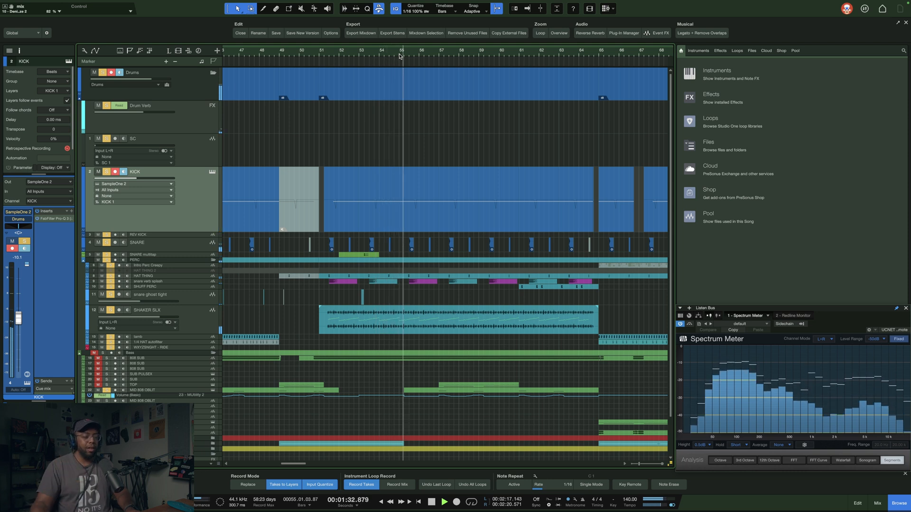
{"action": "key", "text": "space"}
{"action": "scroll", "coordinate": [396, 53], "scroll_direction": "down", "scroll_amount": 5}
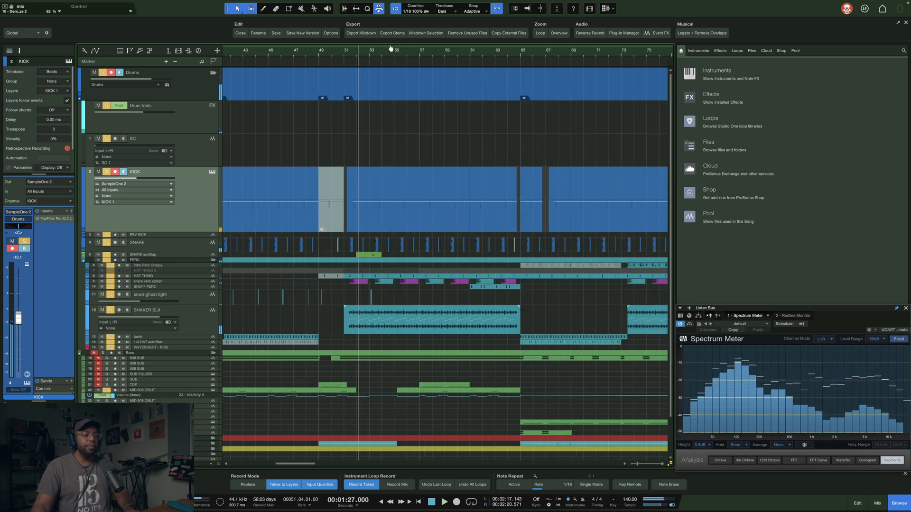
{"action": "left_click_drag", "start_coordinate": [389, 38], "coordinate": [387, 37]}
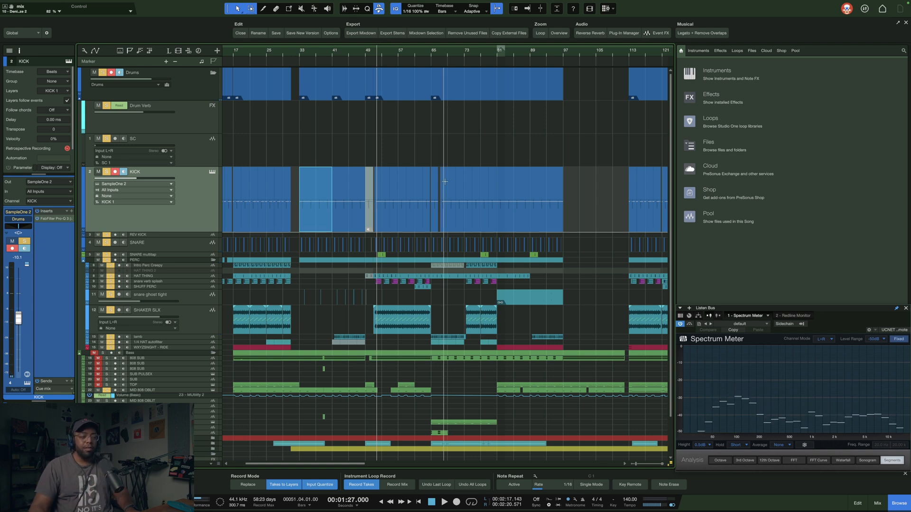
{"action": "left_click_drag", "start_coordinate": [389, 54], "coordinate": [393, 65]}
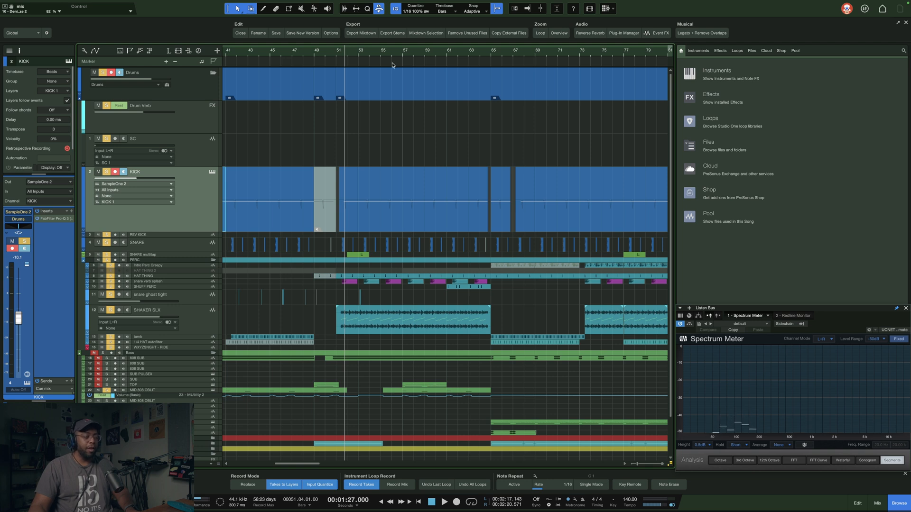
- Play the soloed drums from bar 65
{"action": "left_click_drag", "start_coordinate": [392, 51], "coordinate": [397, 62]}
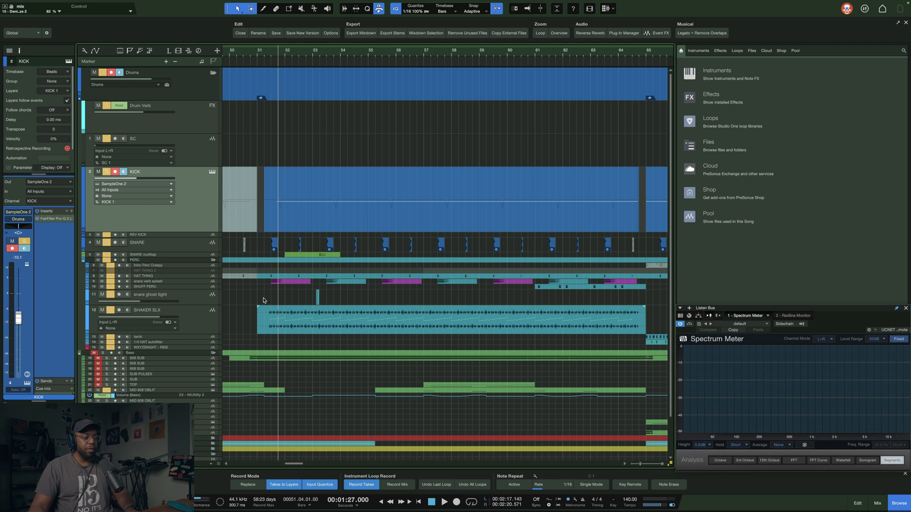
{"action": "mouse_move", "coordinate": [269, 55]}
{"action": "left_mouse_down"}
{"action": "mouse_move", "coordinate": [282, 48]}
{"action": "mouse_move", "coordinate": [270, 42]}
{"action": "left_mouse_up"}
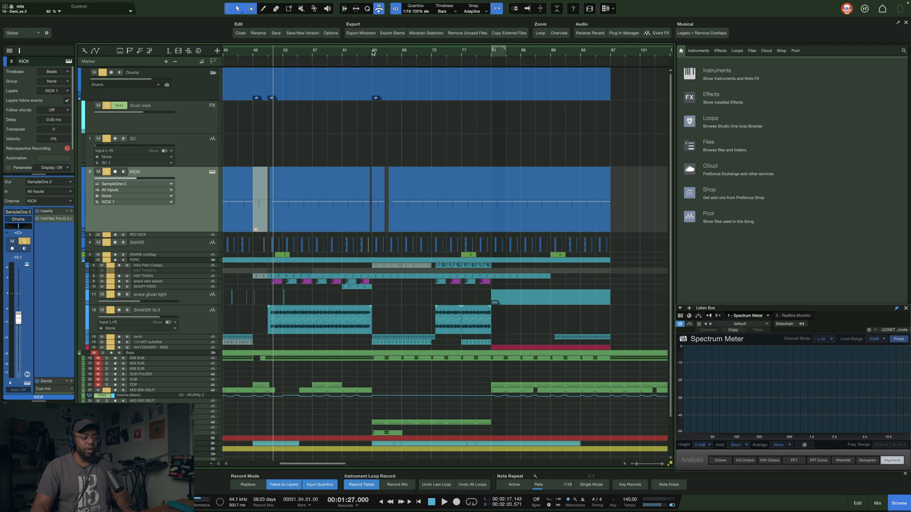
{"action": "left_click", "coordinate": [373, 52]}
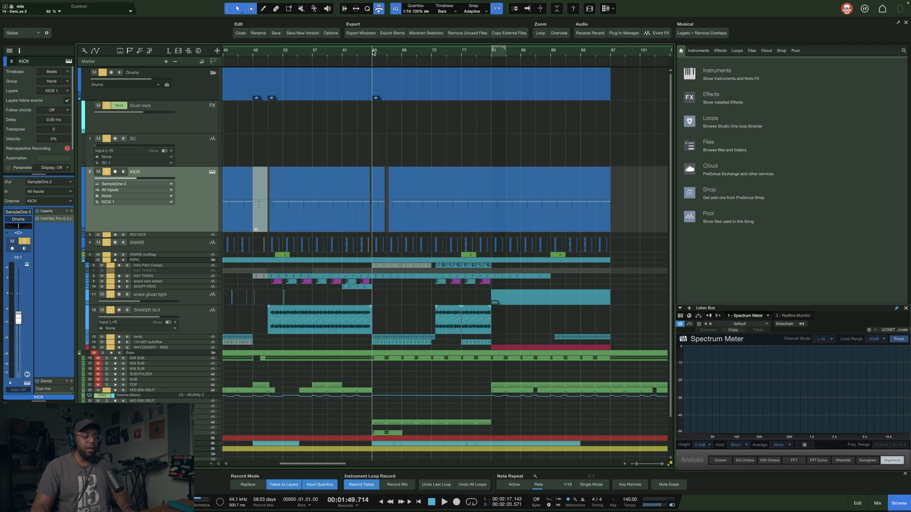
{"action": "key", "text": "space"}
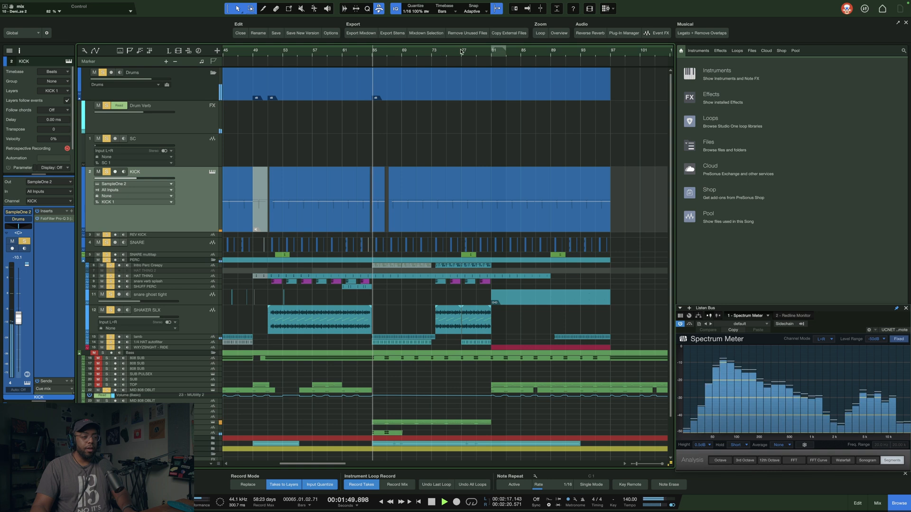
{"action": "left_click_drag", "start_coordinate": [469, 54], "coordinate": [462, 63]}
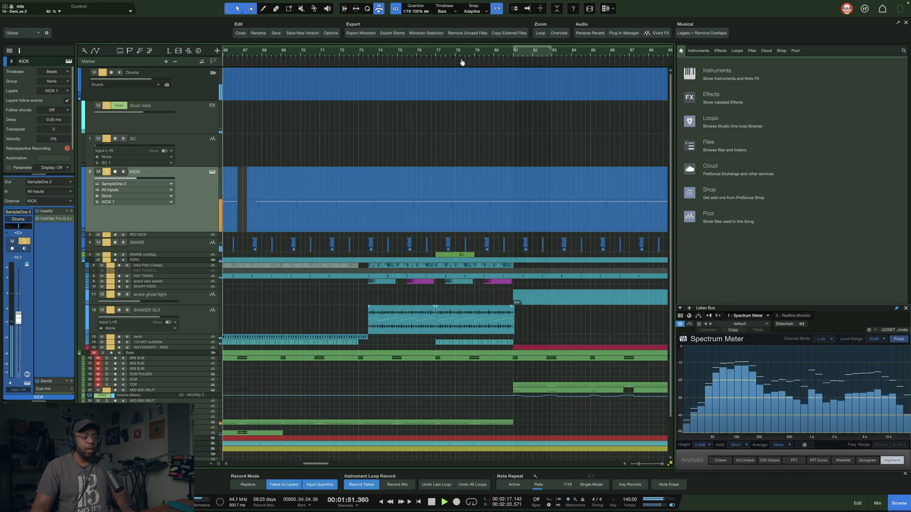
- Jump playback to bar 73, beat 4, listen to the Intro Perc Creepy track soloed alone, and stop playback
{"action": "left_click", "coordinate": [375, 53]}
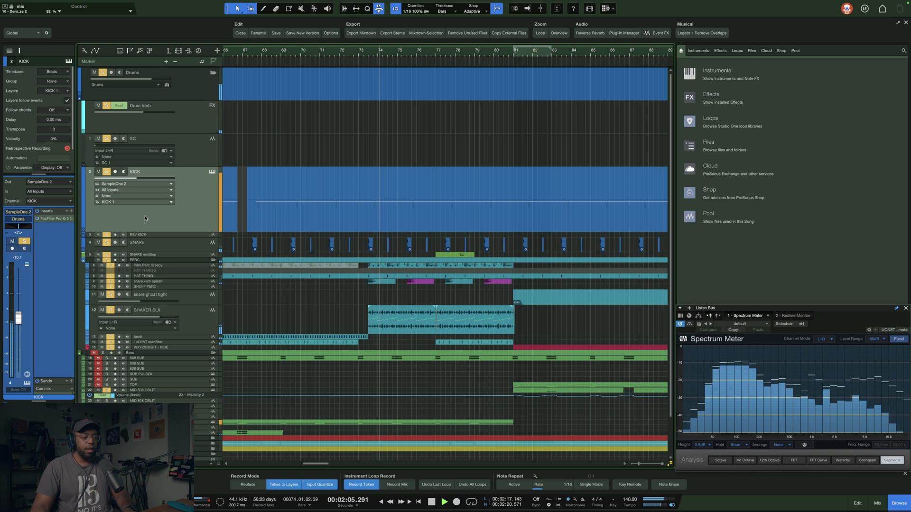
{"action": "left_click", "coordinate": [110, 265], "text": "alt"}
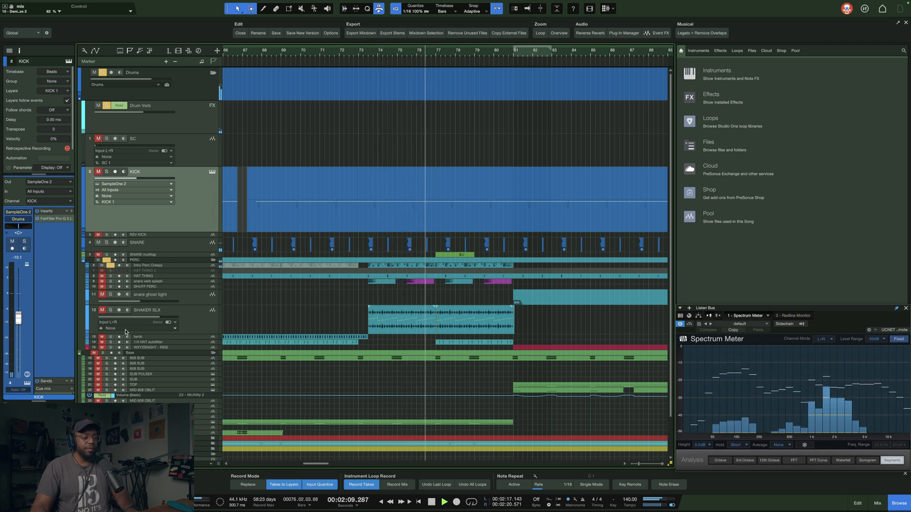
{"action": "key", "text": "space"}
- Solo the snare verb splash track alone, play it from bar 73, beat 3, and stop playback
{"action": "left_click", "coordinate": [110, 282], "text": "alt"}
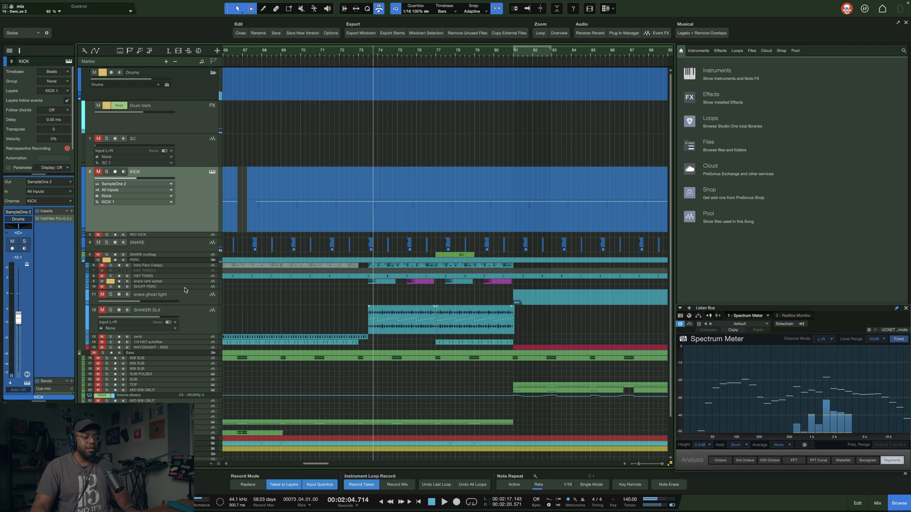
{"action": "left_click", "coordinate": [370, 51]}
{"action": "left_click", "coordinate": [370, 52]}
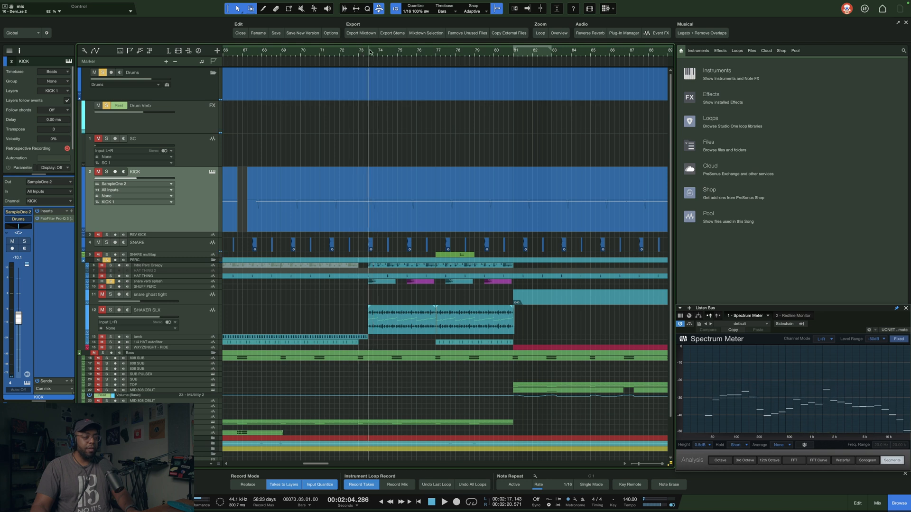
{"action": "key", "text": "space"}
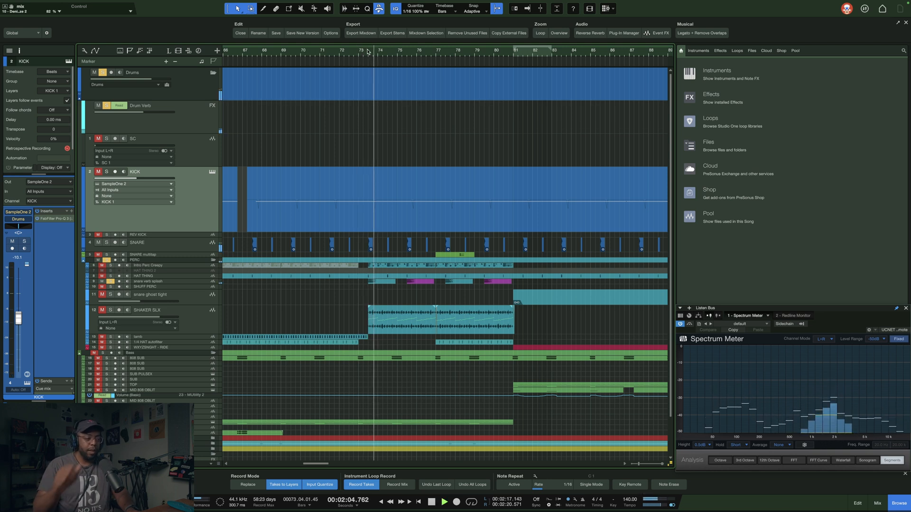
{"action": "key", "text": "w"}
{"action": "key", "text": "w"}
{"action": "key", "text": "w"}
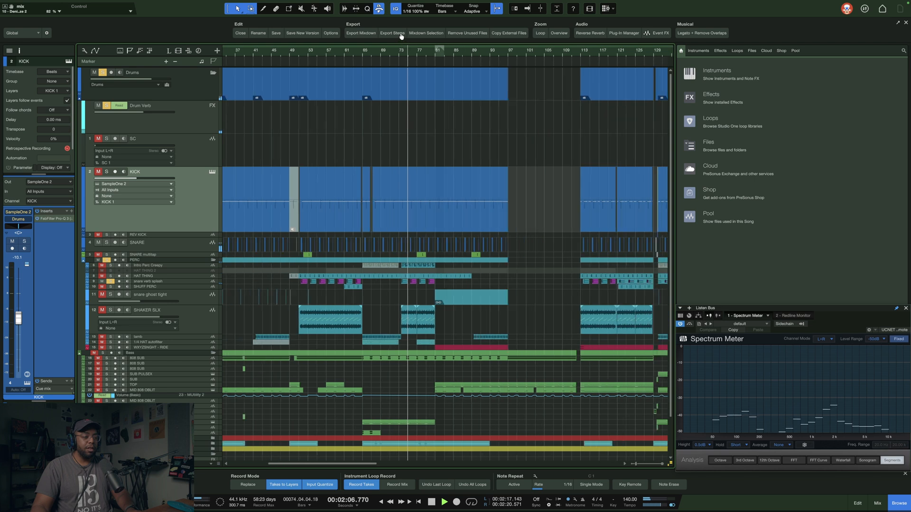
{"action": "key", "text": "space"}
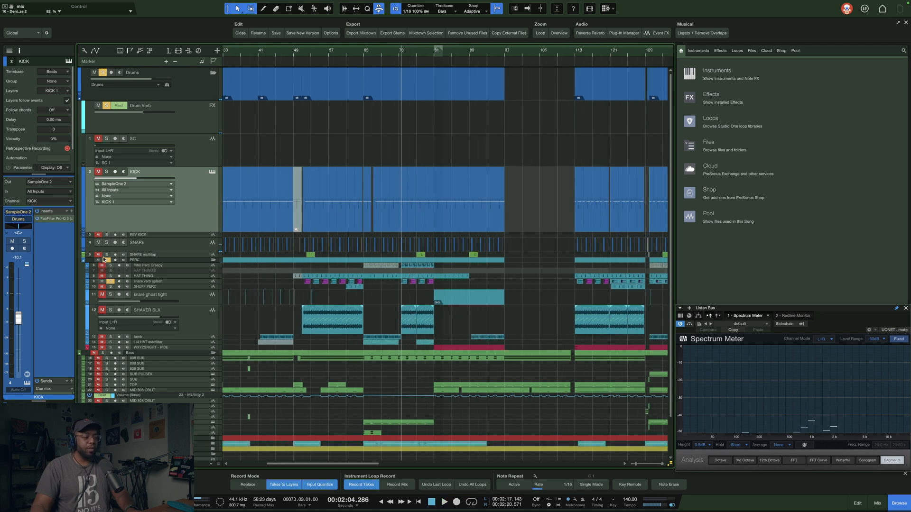
- Examine the transpose settings of two neighbouring snare verb splash clips near bar 73
{"action": "right_click", "coordinate": [404, 285]}
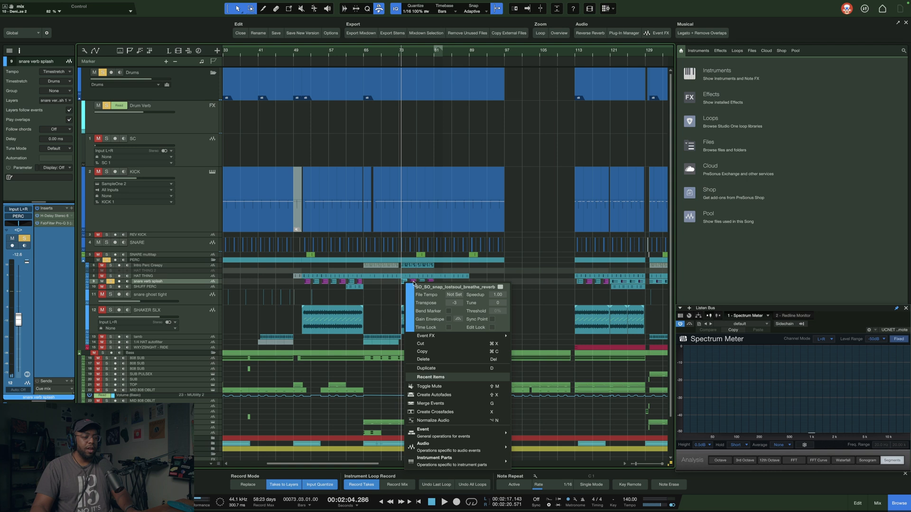
{"action": "right_click", "coordinate": [414, 282]}
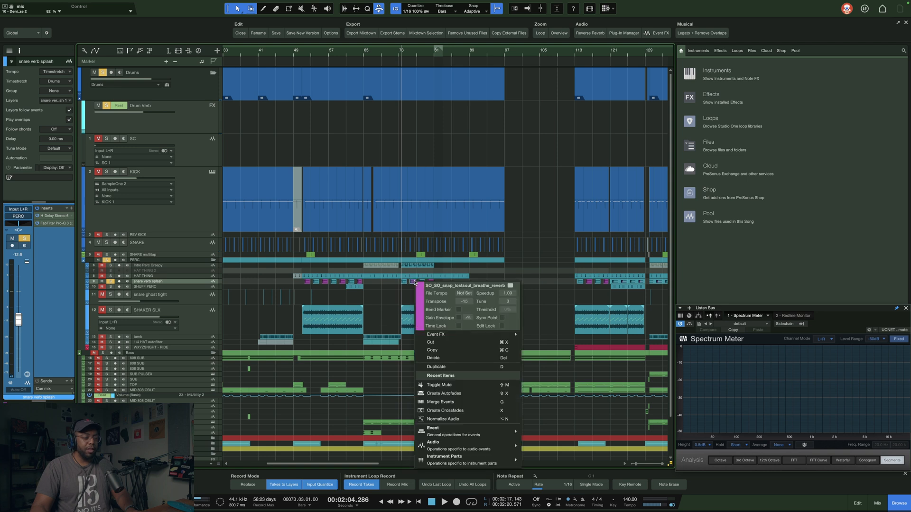
{"action": "left_click", "coordinate": [401, 285]}
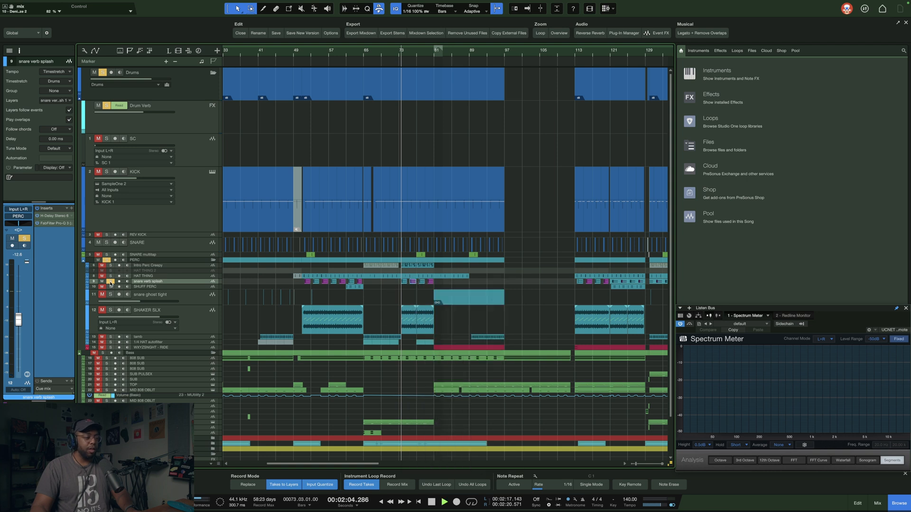
- Release the snare verb splash solo, solo the Drums folder, play it from bar 73, beat 3, and stop playback
{"action": "left_click", "coordinate": [110, 283]}
{"action": "key", "text": "space"}
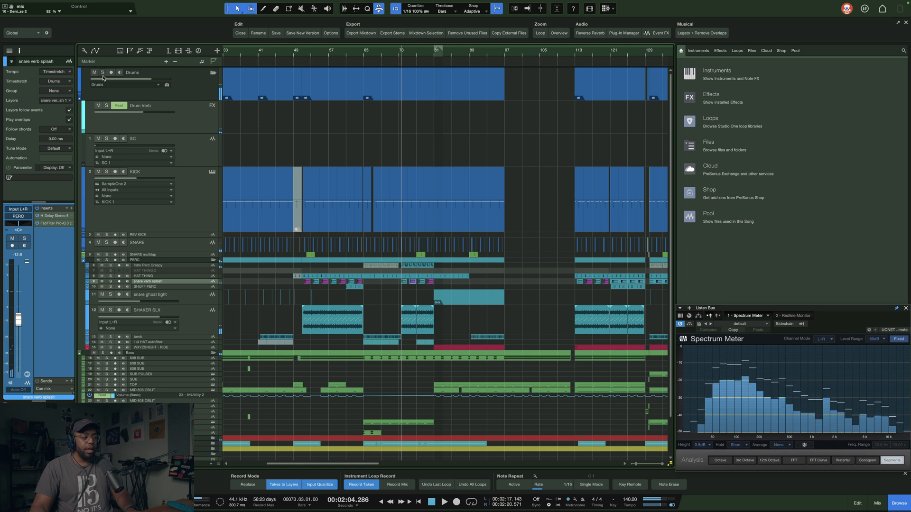
{"action": "left_click", "coordinate": [103, 73]}
{"action": "key", "text": "space"}
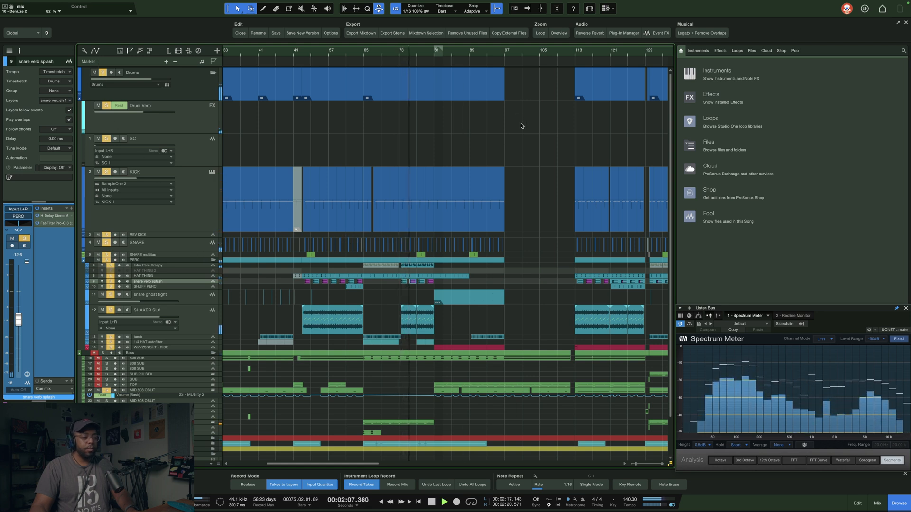
{"action": "left_click_drag", "start_coordinate": [510, 54], "coordinate": [531, 51]}
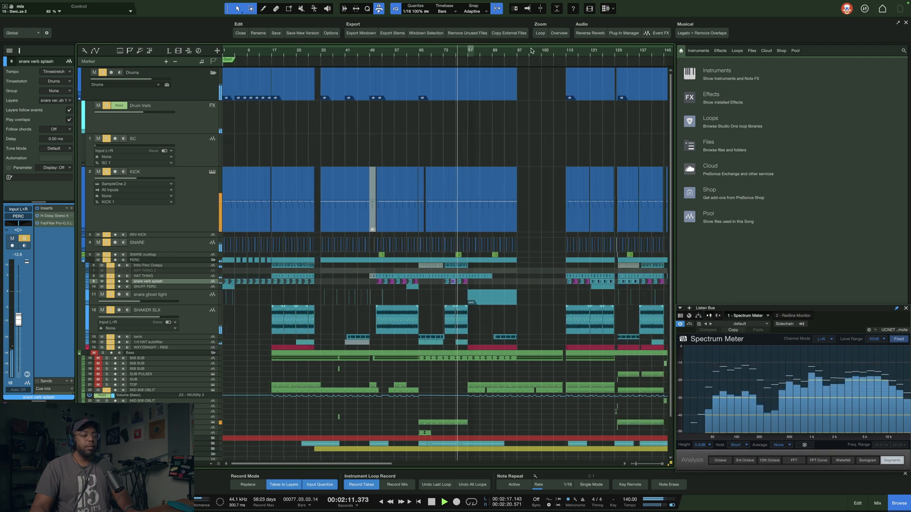
{"action": "key", "text": "space"}
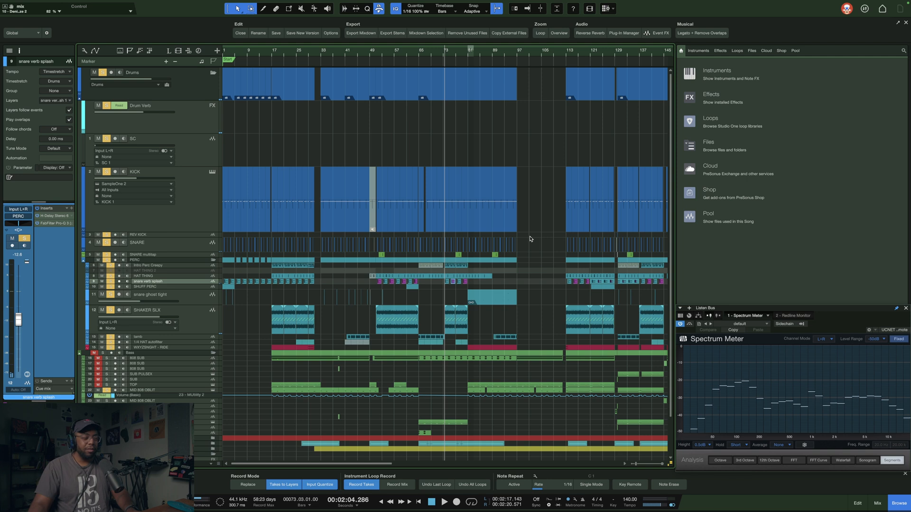
- Open the KICK track's SampleOne instrument to examine the kick sample, and close its window
{"action": "left_click", "coordinate": [195, 174]}
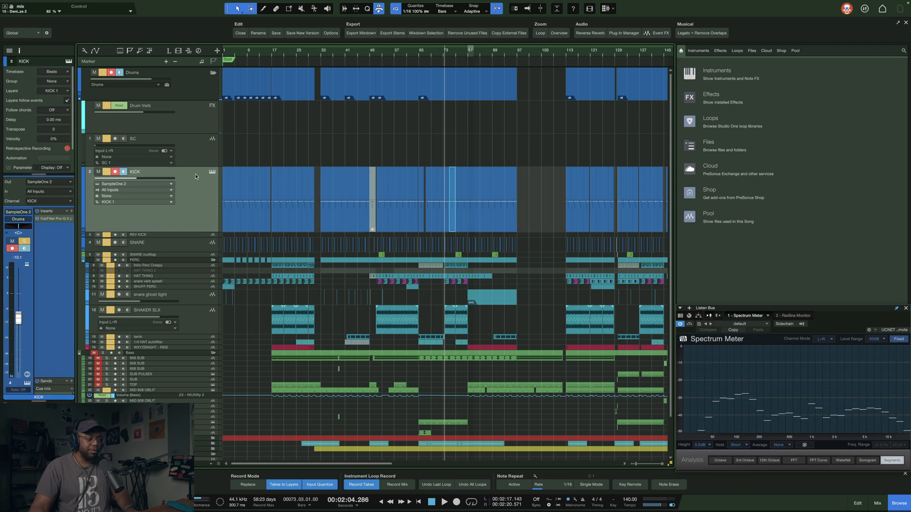
{"action": "left_click", "coordinate": [212, 173]}
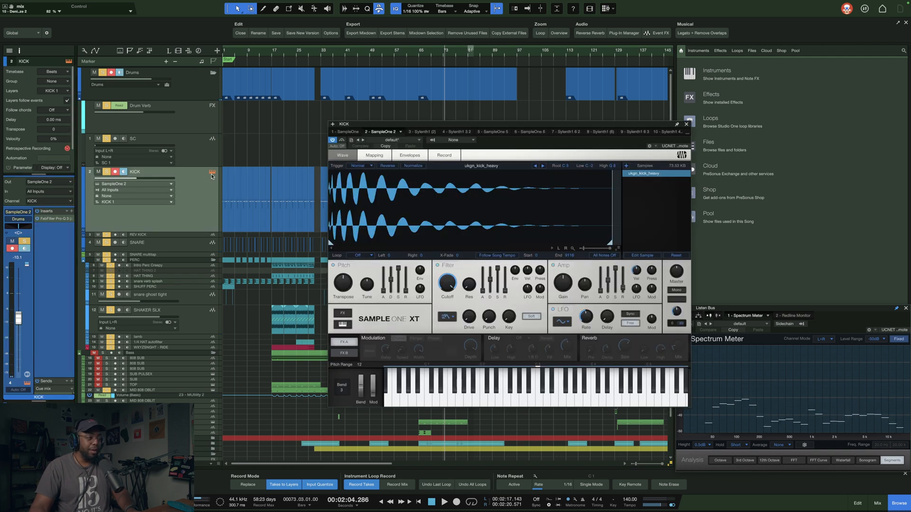
{"action": "left_click", "coordinate": [687, 125]}
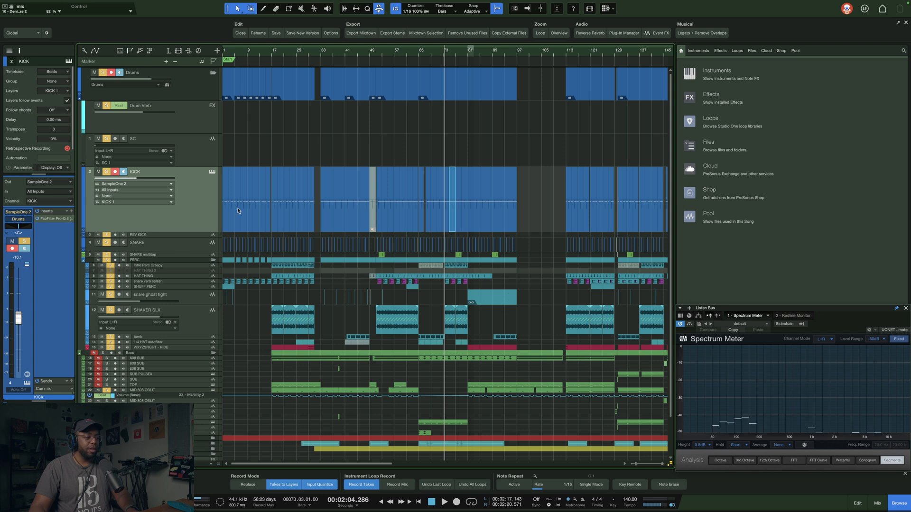
- Select the SNARE track, and select the PERC folder track and make it taller
{"action": "left_click", "coordinate": [197, 246]}
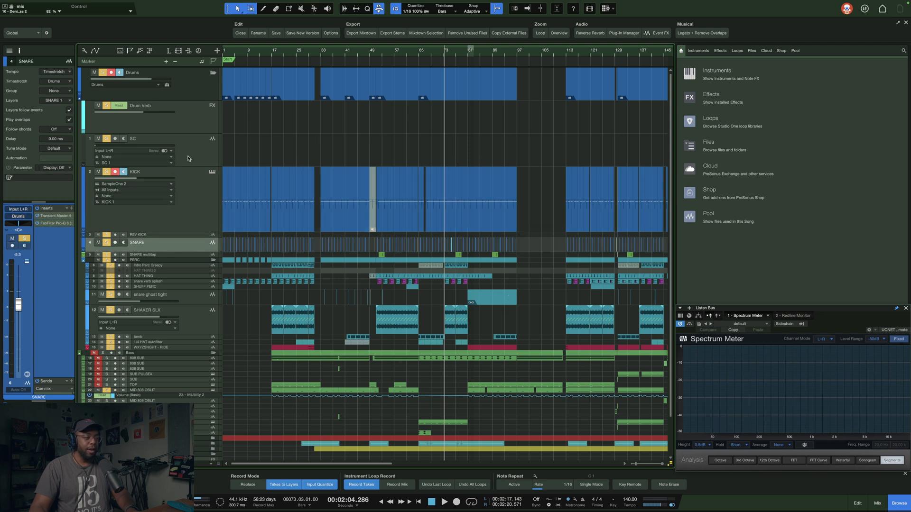
{"action": "left_click", "coordinate": [152, 261]}
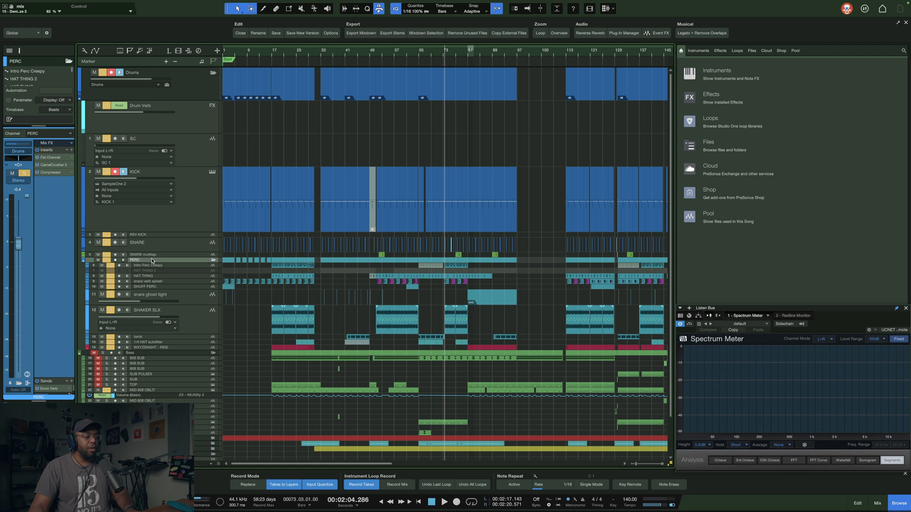
{"action": "left_click_drag", "start_coordinate": [151, 264], "coordinate": [148, 269]}
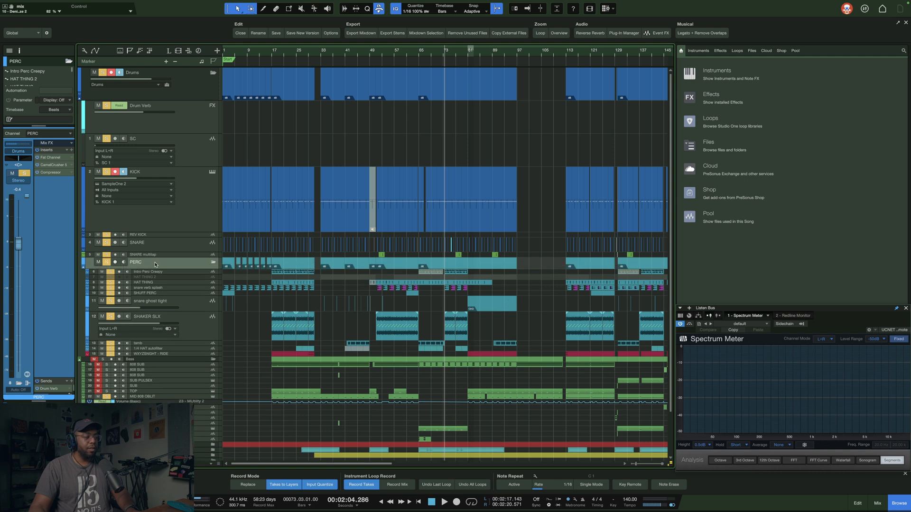
- Select the Drums folder and compare its sound from bar 73, beat 3 with its inserts bypassed and active
{"action": "left_click", "coordinate": [188, 84]}
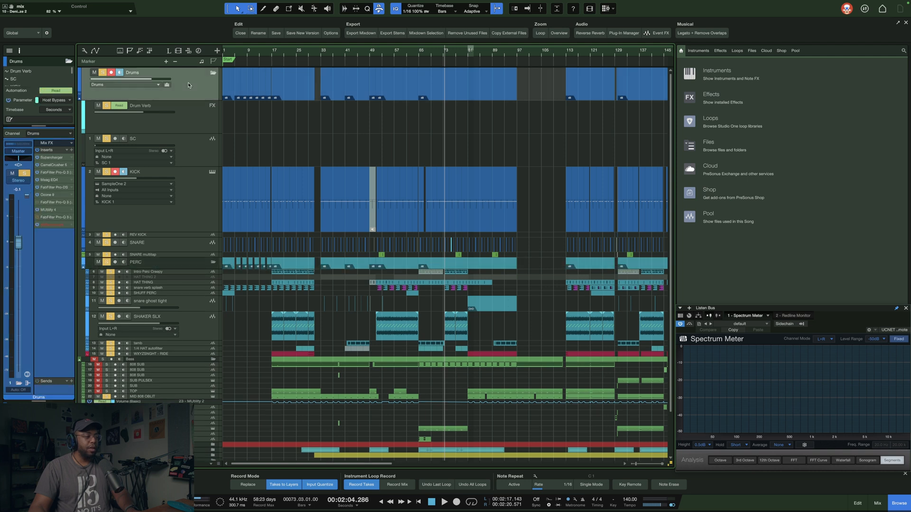
{"action": "left_click_drag", "start_coordinate": [461, 49], "coordinate": [454, 78]}
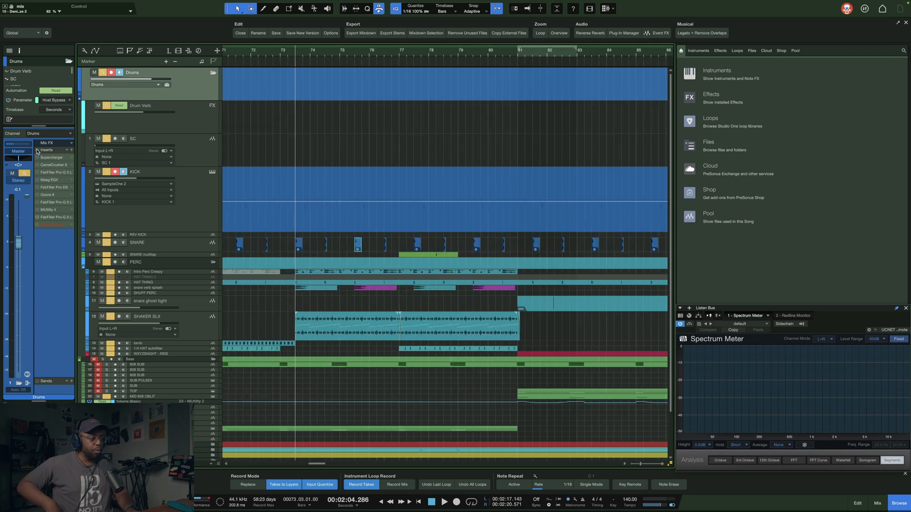
{"action": "key", "text": "space"}
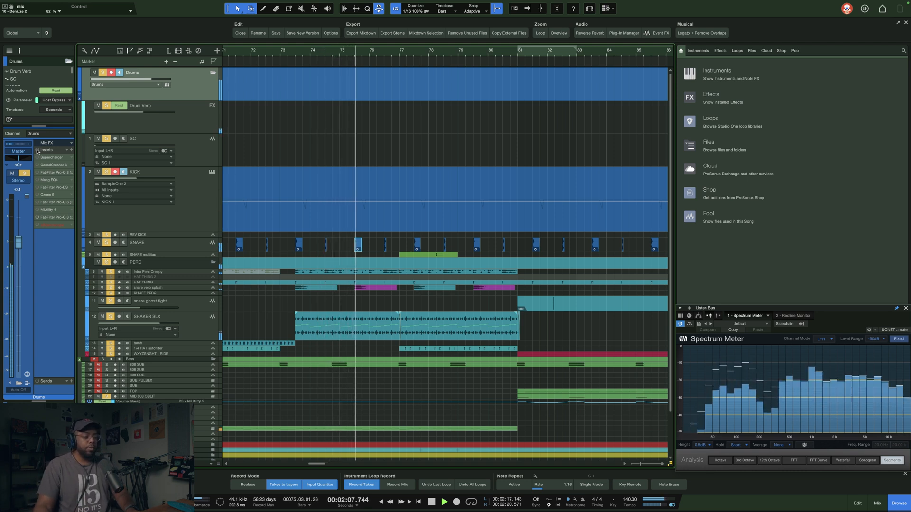
{"action": "key", "text": "space"}
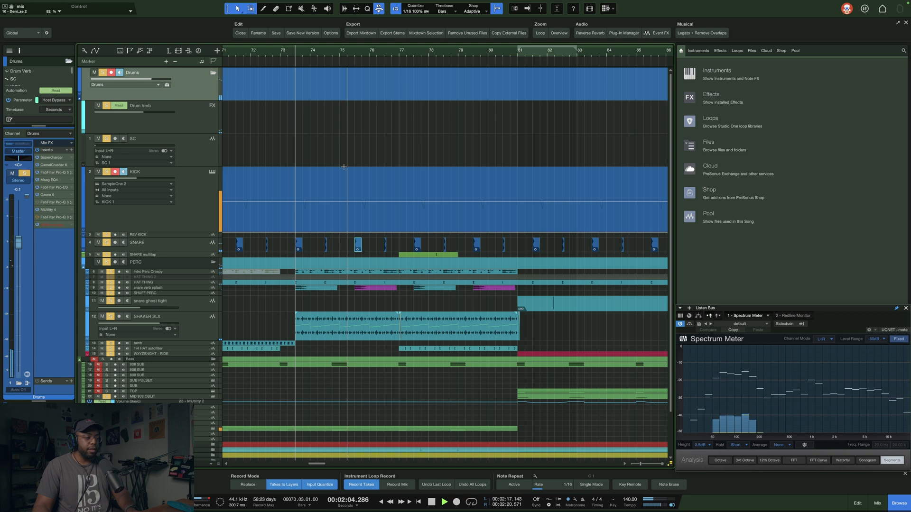
{"action": "key", "text": "space"}
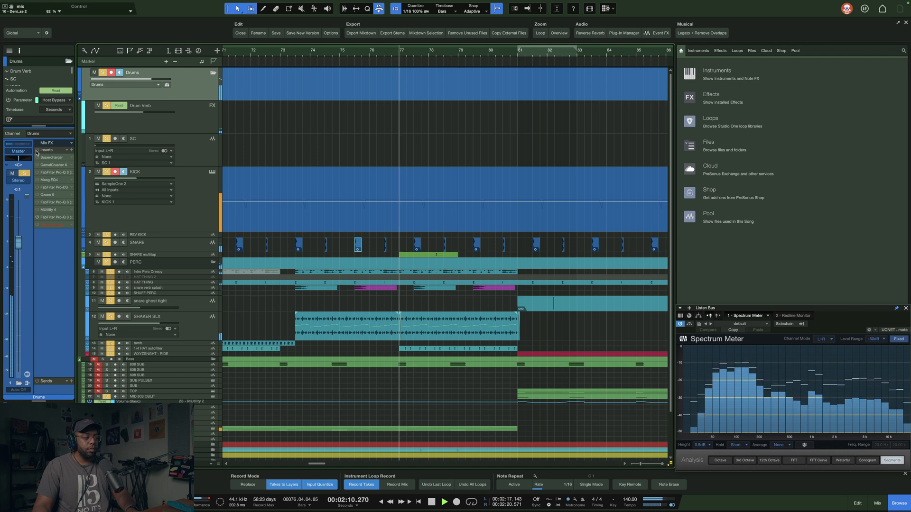
{"action": "key", "text": "space"}
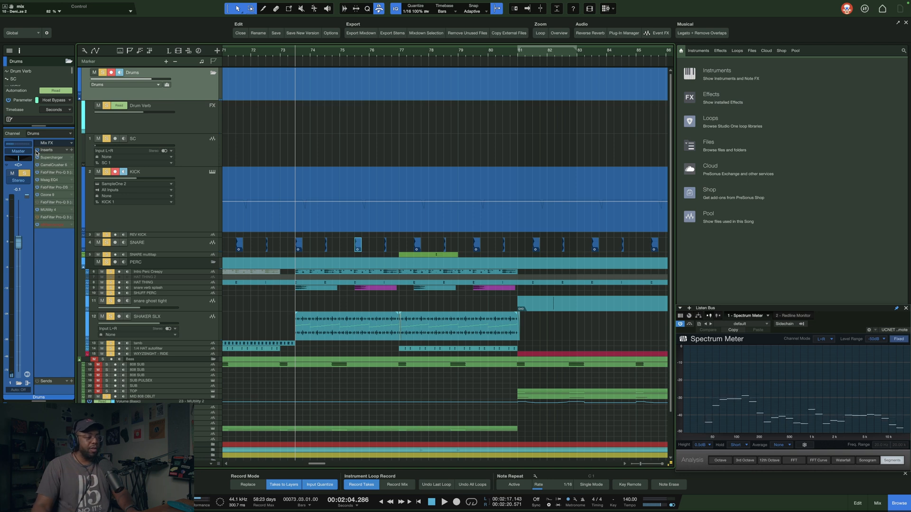
- Open the Drums bus's Supercharger and CamelCrusher inserts, playing the drums from bar 73 to hear them, and stop playback
{"action": "left_click", "coordinate": [60, 158]}
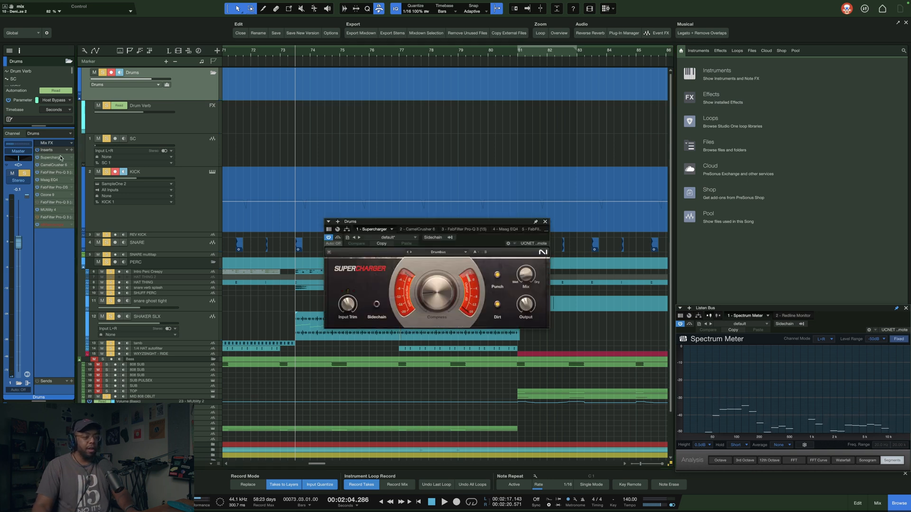
{"action": "key", "text": "space"}
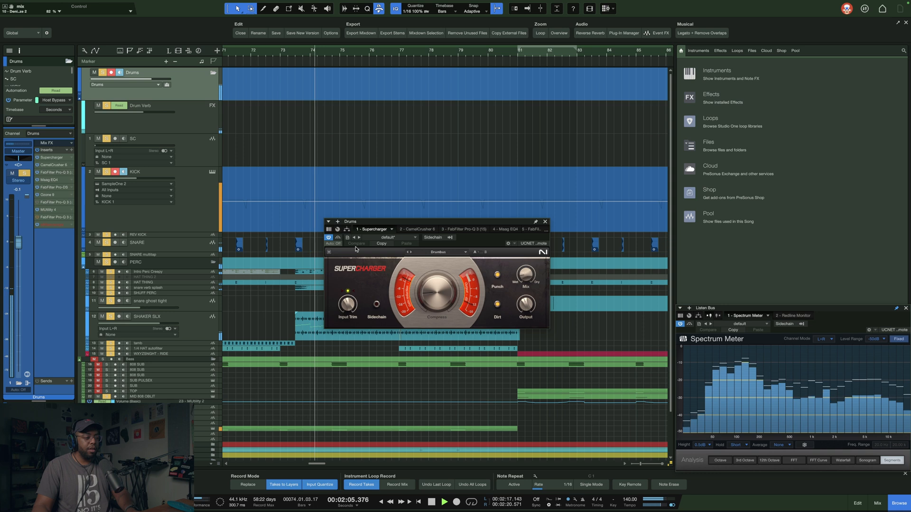
{"action": "left_click", "coordinate": [426, 230]}
{"action": "key", "text": "space"}
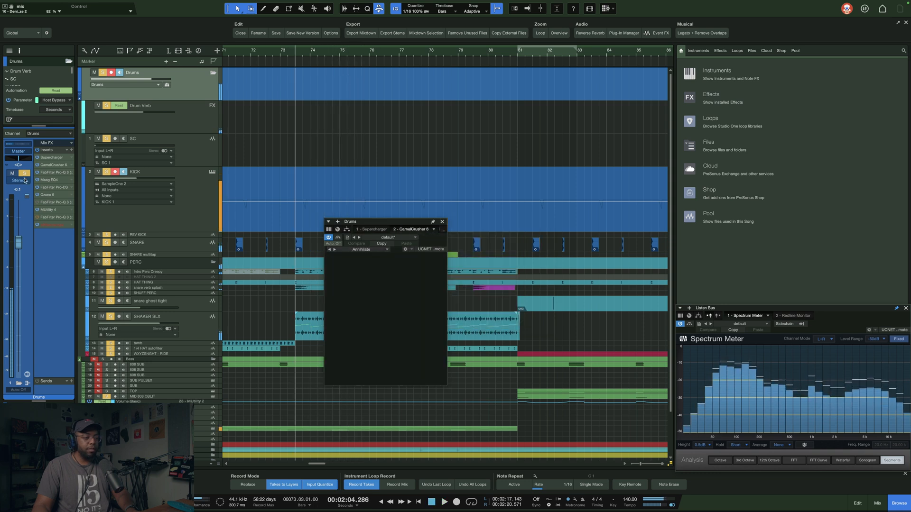
- Examine the Drums bus's first FabFilter Pro-Q 3 and its Ozone 9 insert during playback, close the window and stop
{"action": "double_click", "coordinate": [57, 173]}
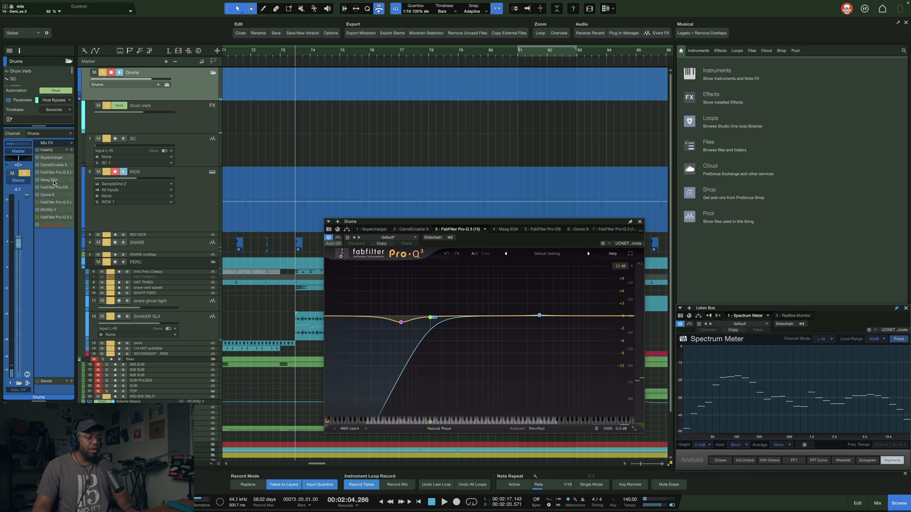
{"action": "double_click", "coordinate": [49, 195]}
{"action": "key", "text": "space"}
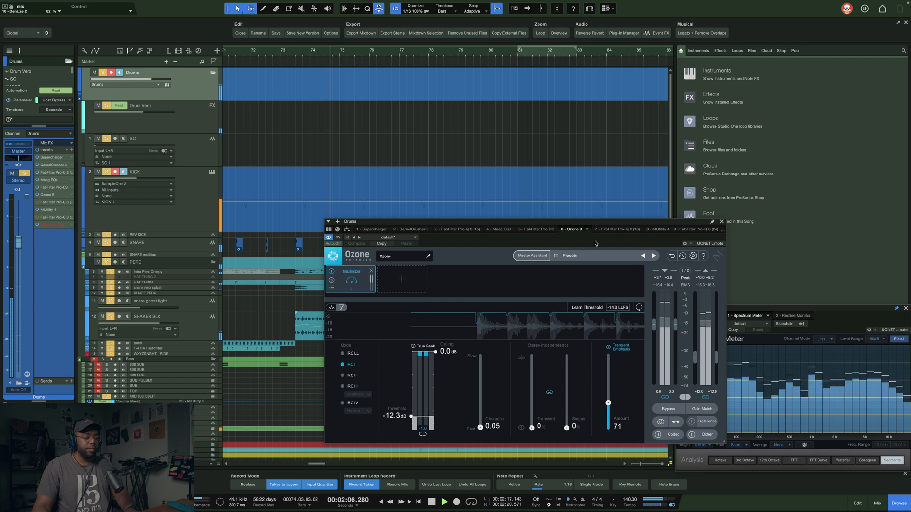
{"action": "left_click", "coordinate": [721, 222]}
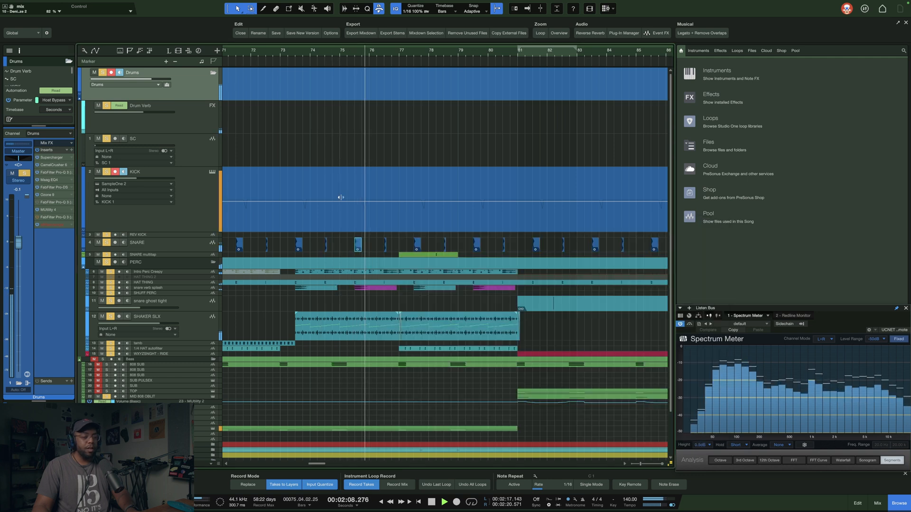
{"action": "key", "text": "space"}
- Collapse the Drums folder and mute it, and make the Bass folder track taller and solo it
{"action": "left_click_drag", "start_coordinate": [332, 56], "coordinate": [401, 29]}
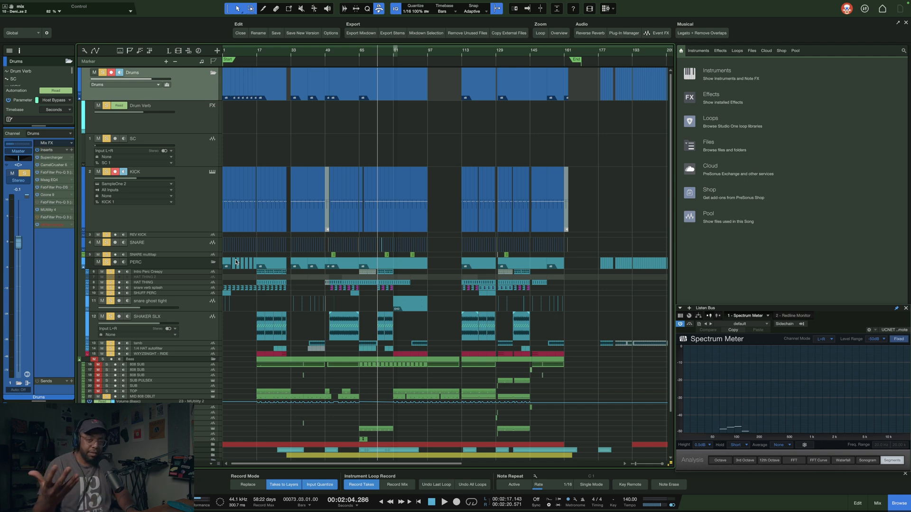
{"action": "scroll", "coordinate": [276, 223], "scroll_direction": "down", "scroll_amount": 1}
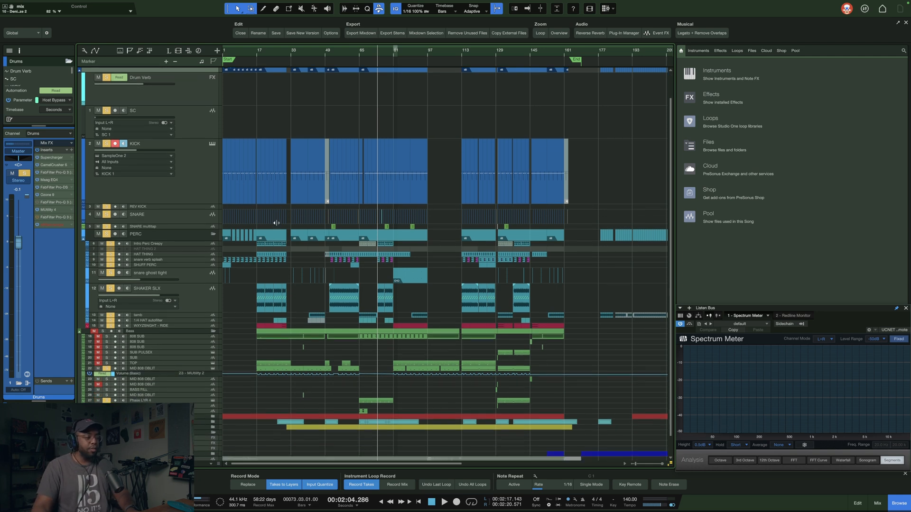
{"action": "scroll", "coordinate": [252, 279], "scroll_direction": "up", "scroll_amount": 1}
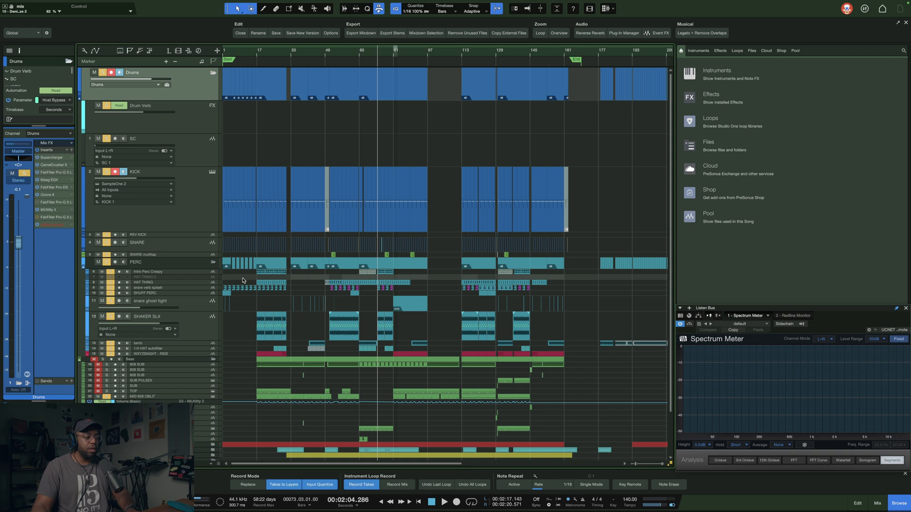
{"action": "left_click", "coordinate": [213, 74]}
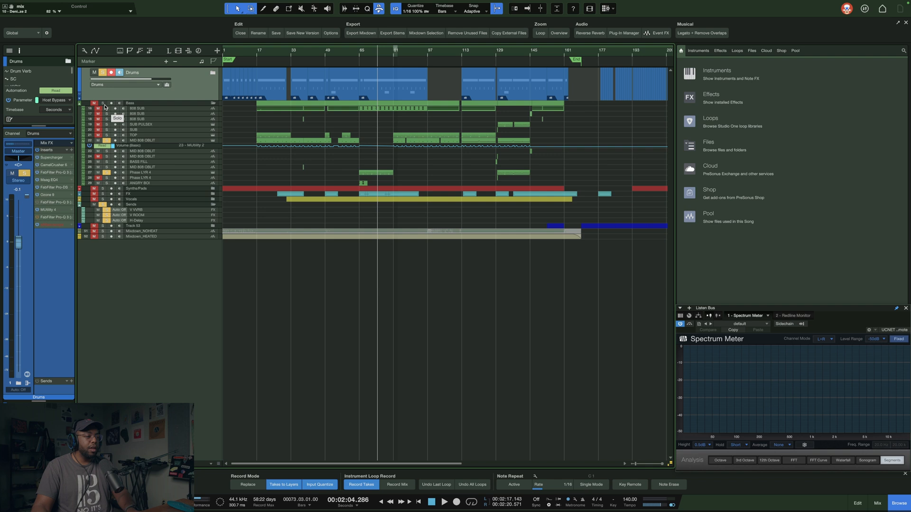
{"action": "left_click_drag", "start_coordinate": [159, 105], "coordinate": [153, 125]}
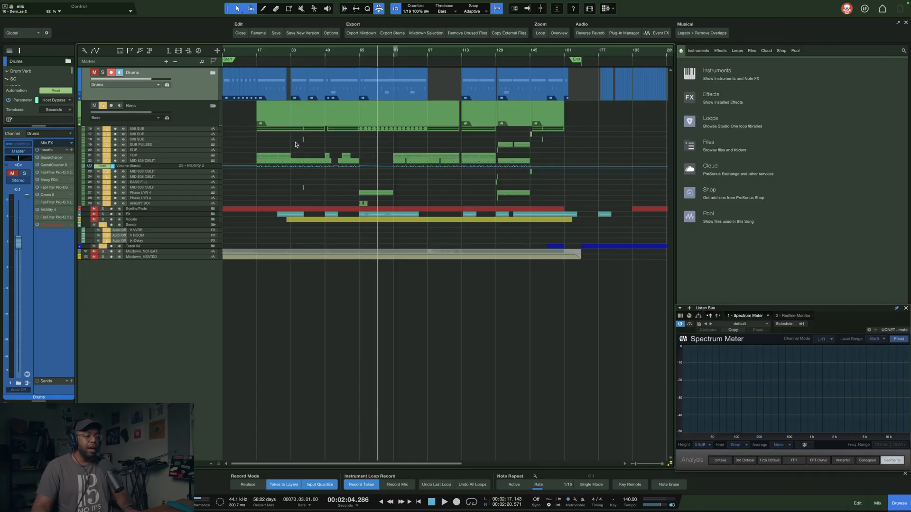
- Make the tracks in the Bass folder taller and place the playhead at bar 17
{"action": "scroll", "coordinate": [295, 145], "scroll_direction": "up", "scroll_amount": 6}
{"action": "scroll", "coordinate": [295, 145], "scroll_direction": "down", "scroll_amount": 4}
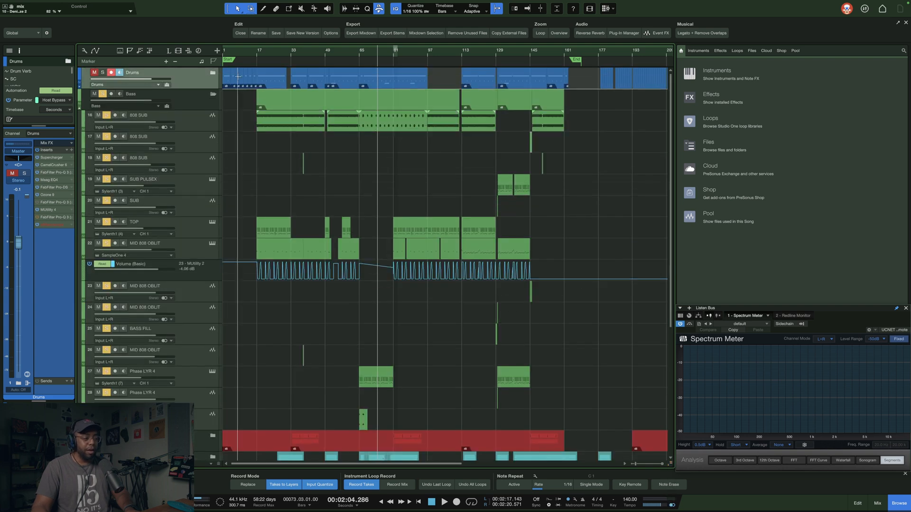
{"action": "left_click", "coordinate": [257, 52]}
{"action": "scroll", "coordinate": [257, 52], "scroll_direction": "up", "scroll_amount": 5}
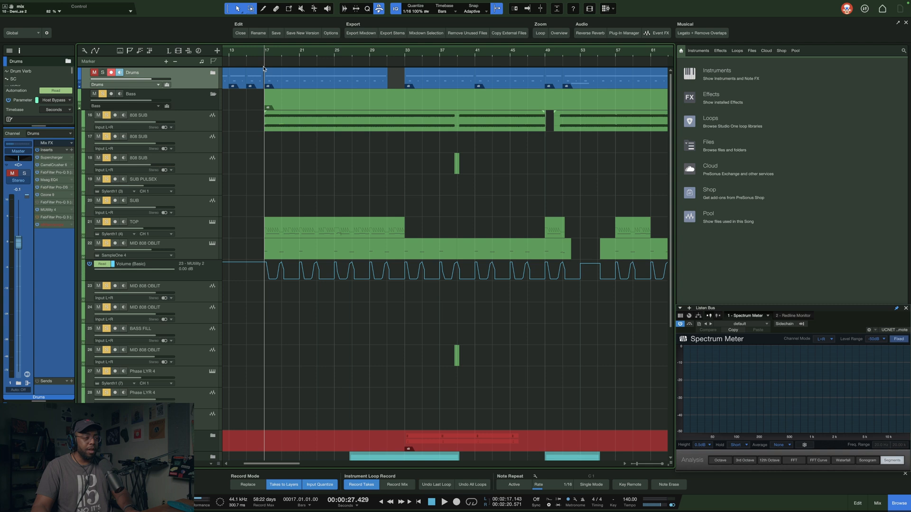
- Solo only the first 808 SUB track inside the Bass folder
{"action": "scroll", "coordinate": [279, 57], "scroll_direction": "down", "scroll_amount": 5}
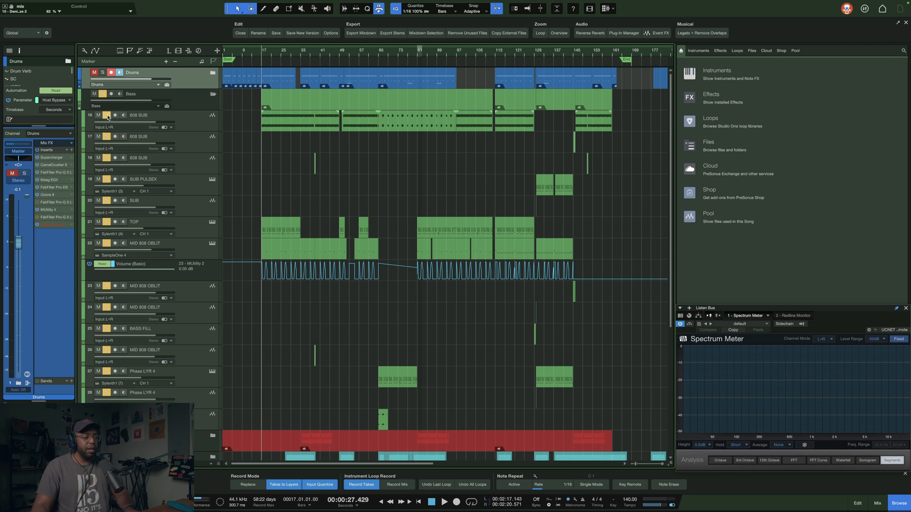
{"action": "left_click", "coordinate": [107, 115], "text": "alt"}
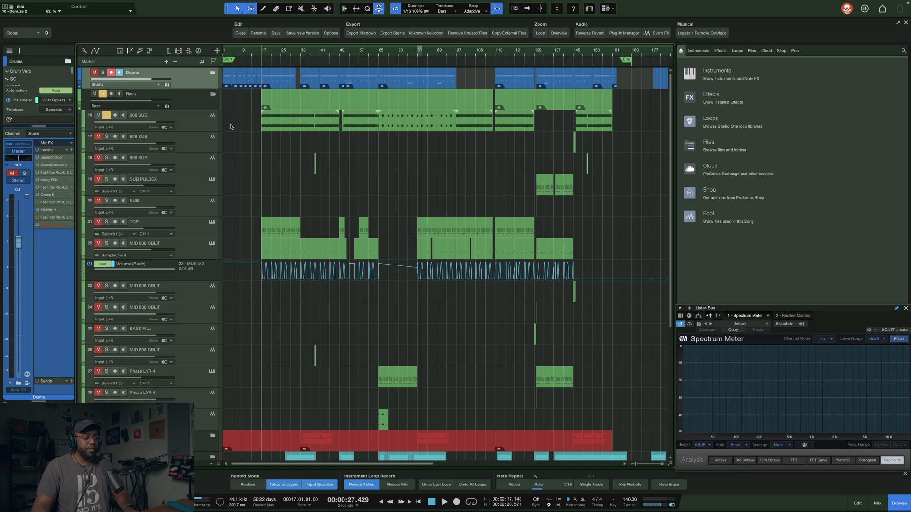
{"action": "left_click_drag", "start_coordinate": [264, 53], "coordinate": [268, 60]}
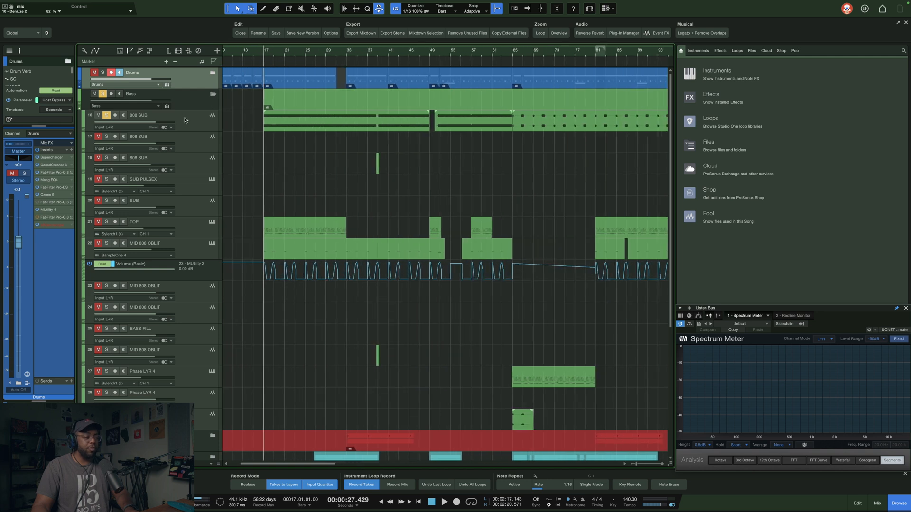
- Transform the first 808 SUB audio track back into an instrument track and dismiss the missing-file warning
{"action": "right_click", "coordinate": [185, 120]}
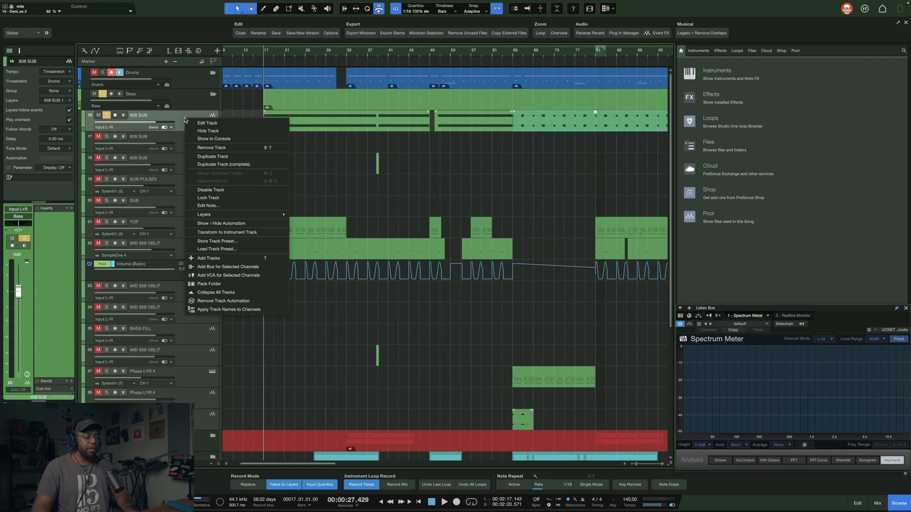
{"action": "left_click", "coordinate": [220, 234]}
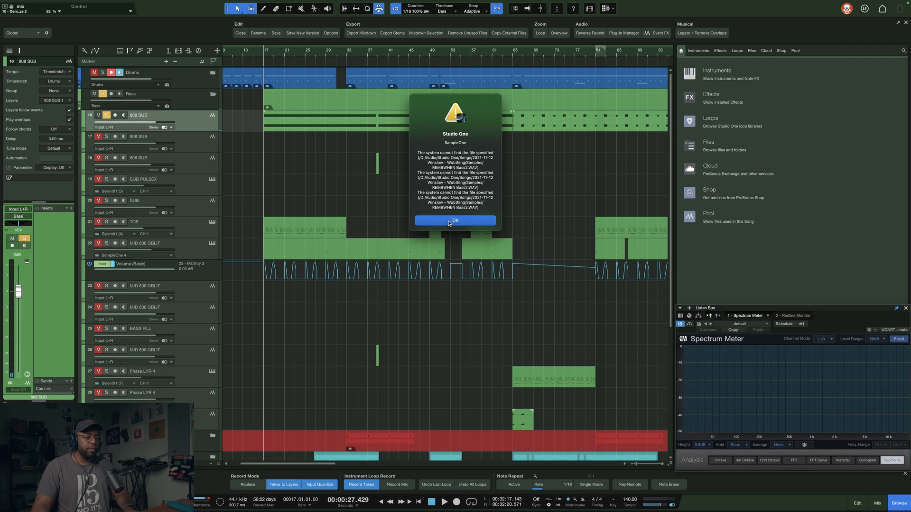
{"action": "key", "text": "Return"}
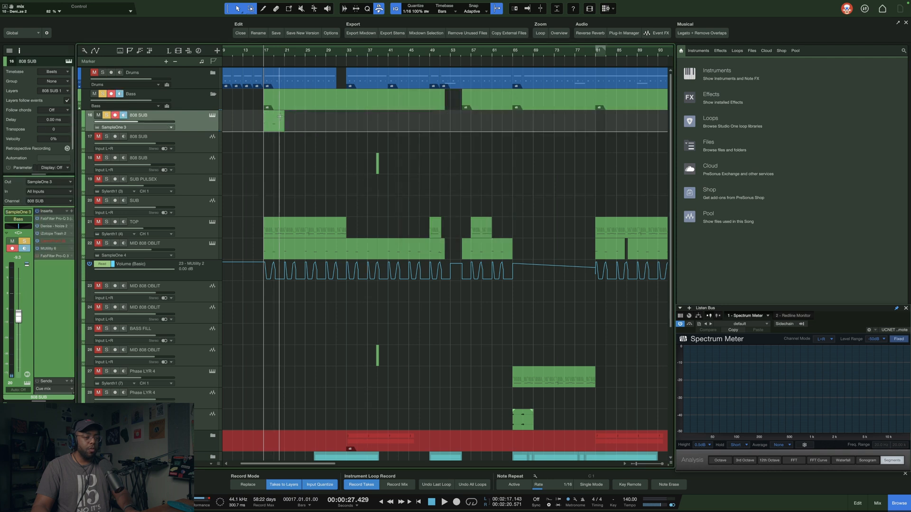
- Select the Bass folder and collapse the FabFilter Simplon insert's parameters in its channel
{"action": "left_click_drag", "start_coordinate": [266, 53], "coordinate": [253, 101]}
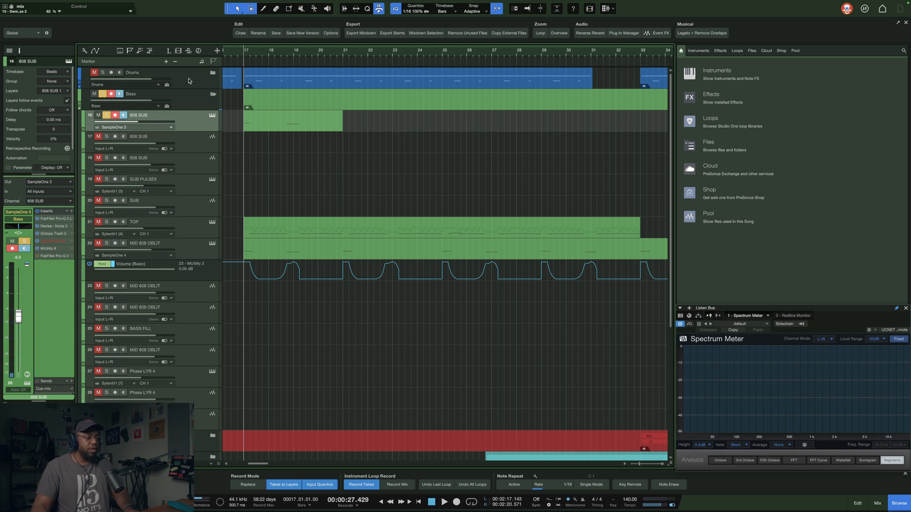
{"action": "left_click", "coordinate": [188, 80]}
{"action": "left_click", "coordinate": [189, 122]}
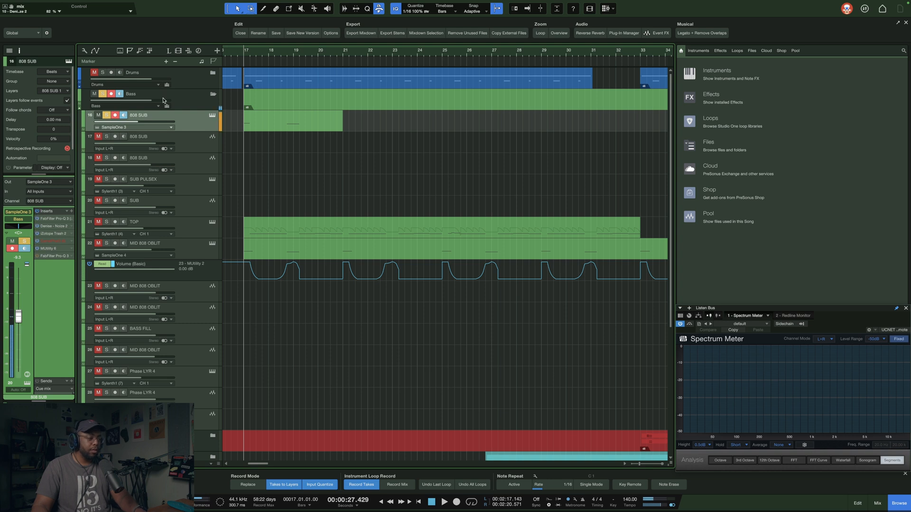
{"action": "left_click", "coordinate": [183, 101]}
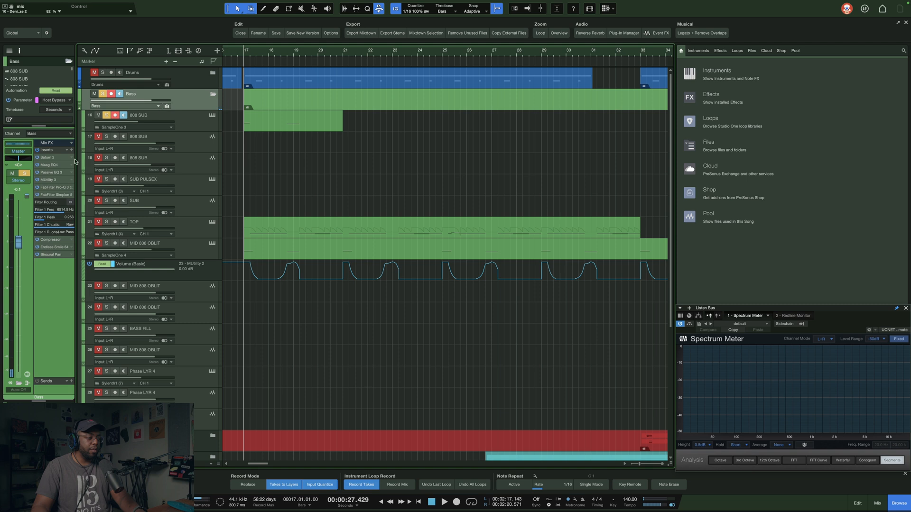
{"action": "left_click", "coordinate": [53, 195]}
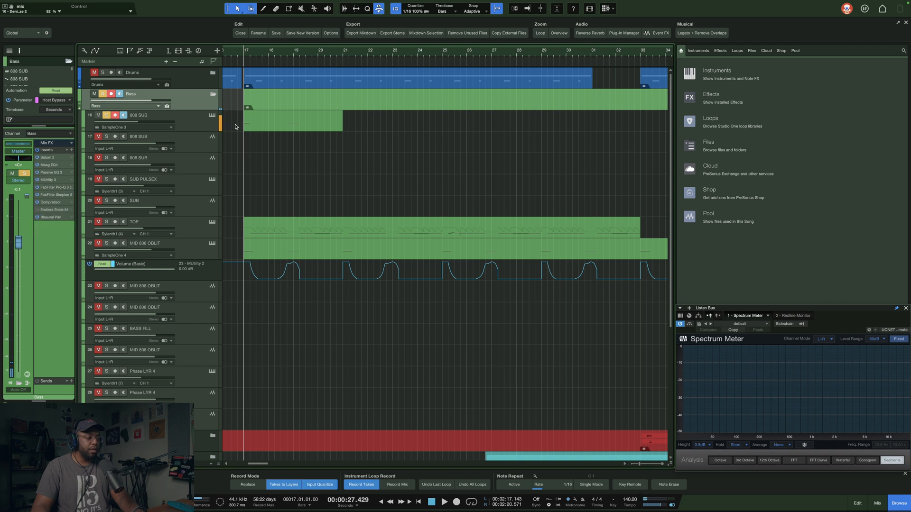
- Move the playhead to bar 38 in the arrangement
{"action": "left_click", "coordinate": [440, 51]}
{"action": "scroll", "coordinate": [434, 55], "scroll_direction": "down", "scroll_amount": 4}
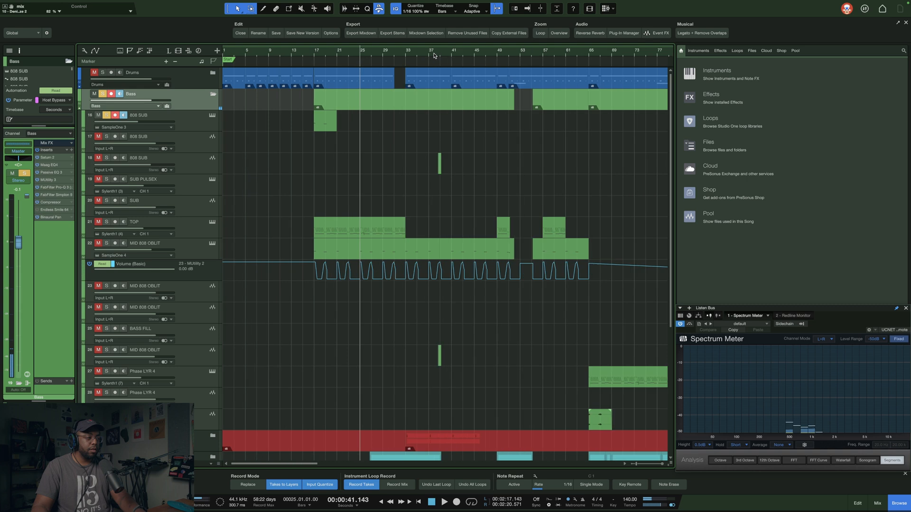
{"action": "left_click", "coordinate": [435, 53]}
{"action": "key", "text": "space"}
{"action": "scroll", "coordinate": [439, 53], "scroll_direction": "up", "scroll_amount": 4}
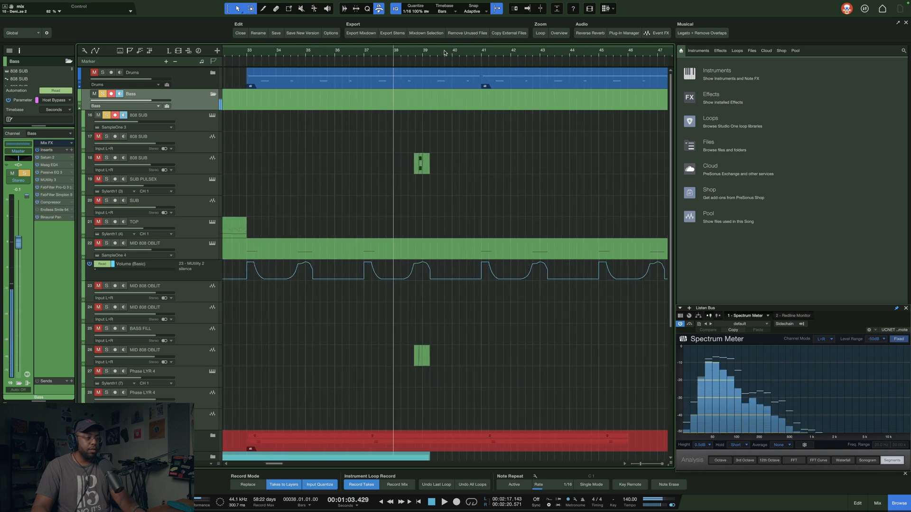
- Open the first 808 SUB track's SampleOne instrument to examine its bass sample, close the window and select the track
{"action": "left_click", "coordinate": [212, 115]}
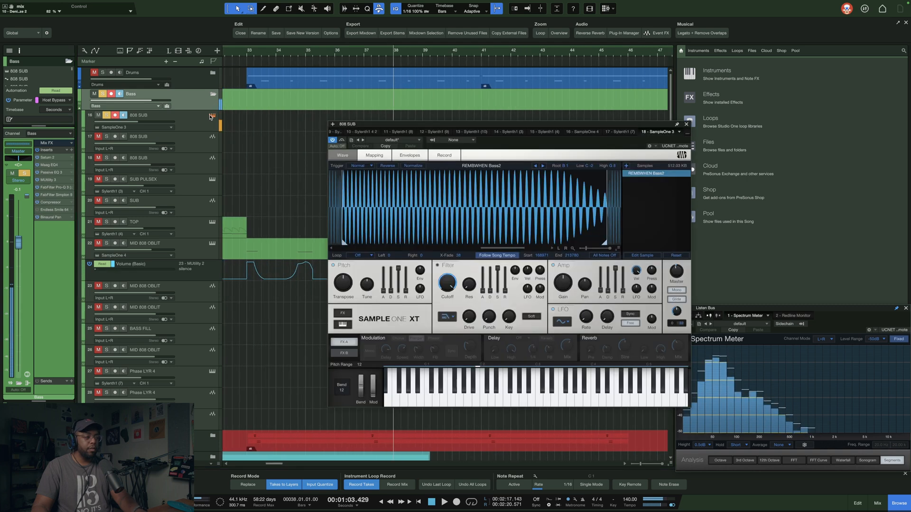
{"action": "left_click", "coordinate": [686, 124]}
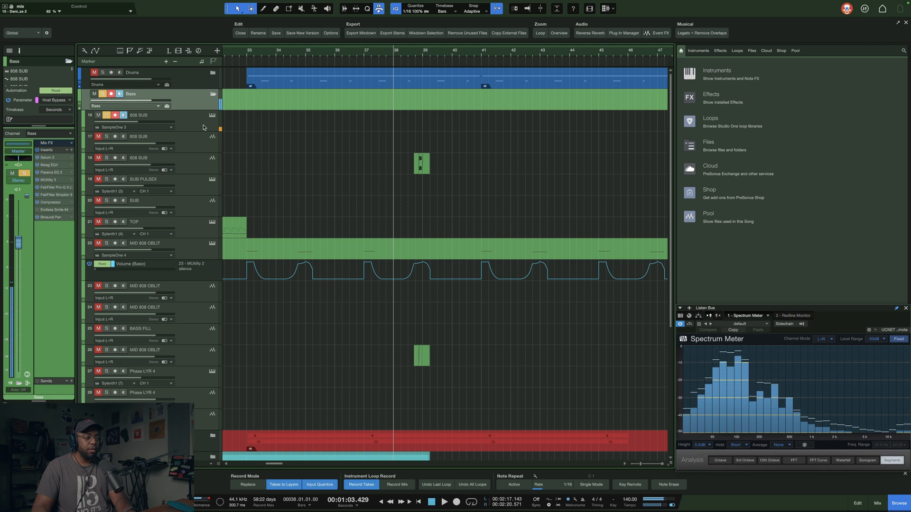
{"action": "left_click", "coordinate": [162, 117]}
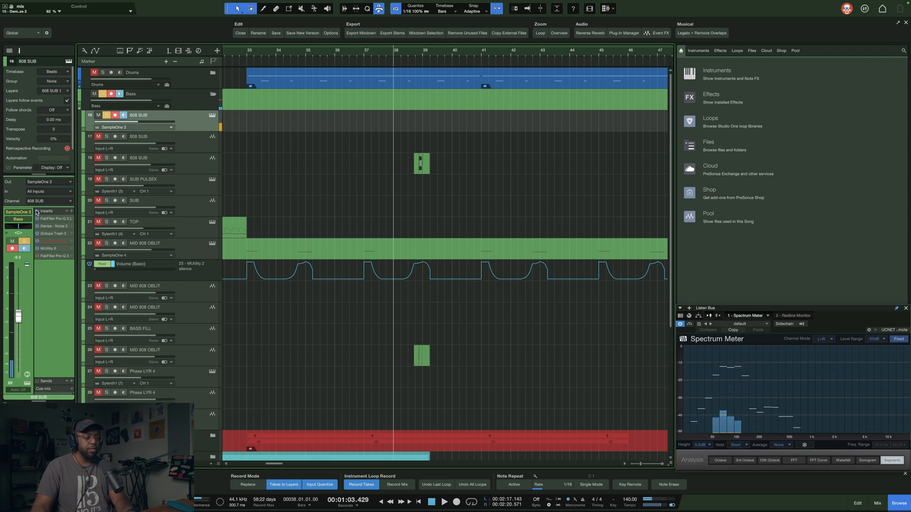
- Inspect the 808 SUB's first Pro-Q 3 and Noize 2 inserts, and compare its sound with iZotope Trash 2 bypassed and active
{"action": "left_click", "coordinate": [55, 219]}
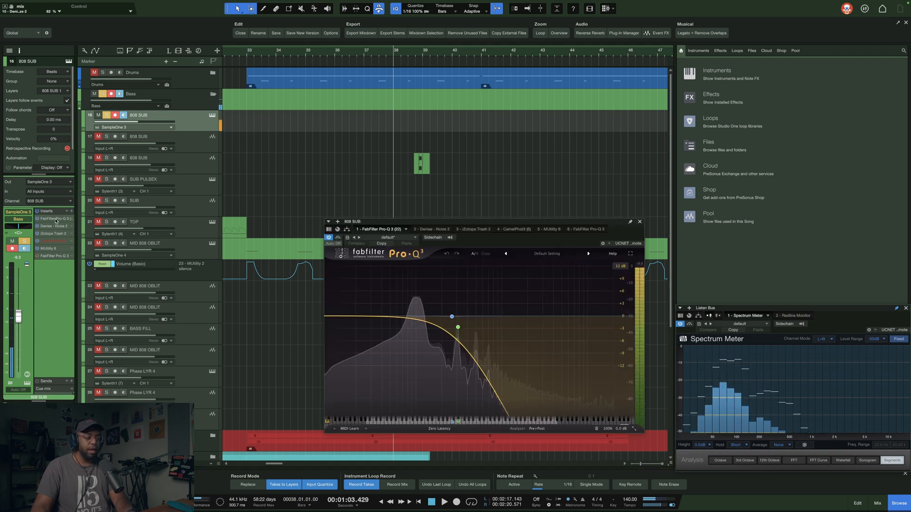
{"action": "left_click", "coordinate": [58, 229]}
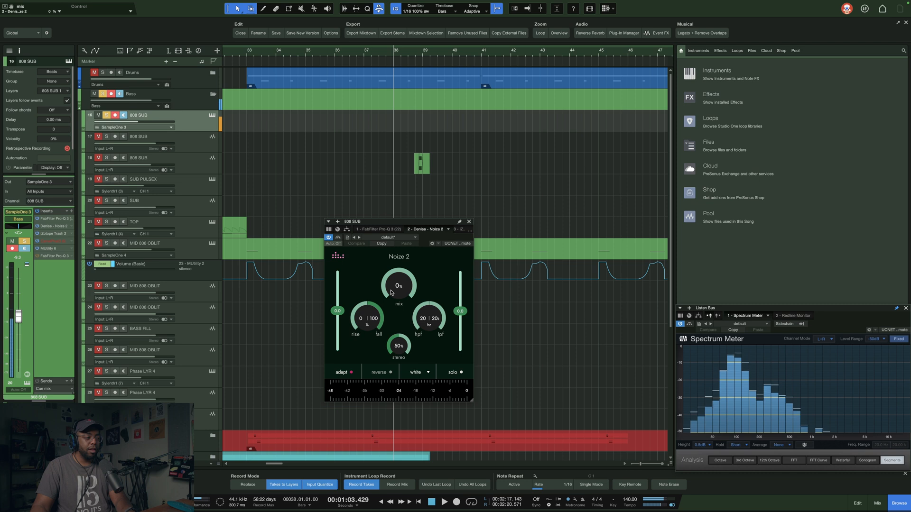
{"action": "left_click", "coordinate": [57, 234]}
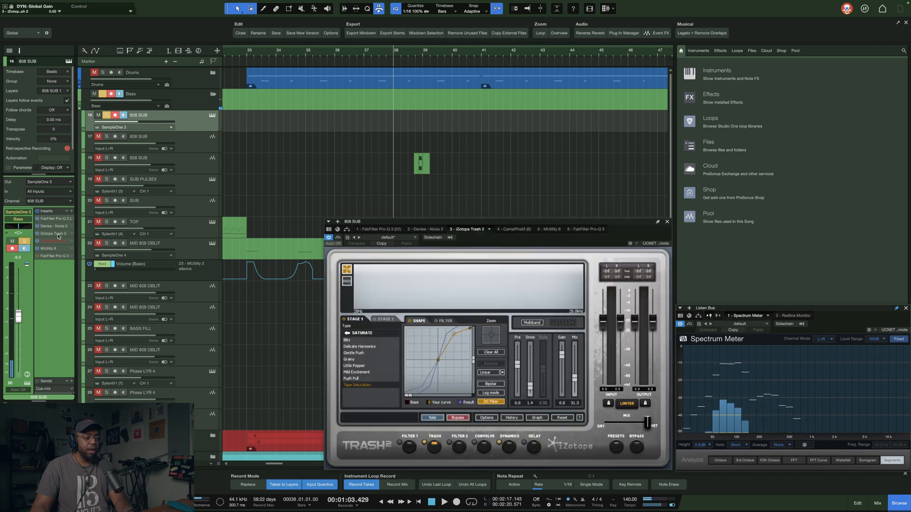
{"action": "left_click", "coordinate": [337, 238]}
{"action": "left_click", "coordinate": [337, 237]}
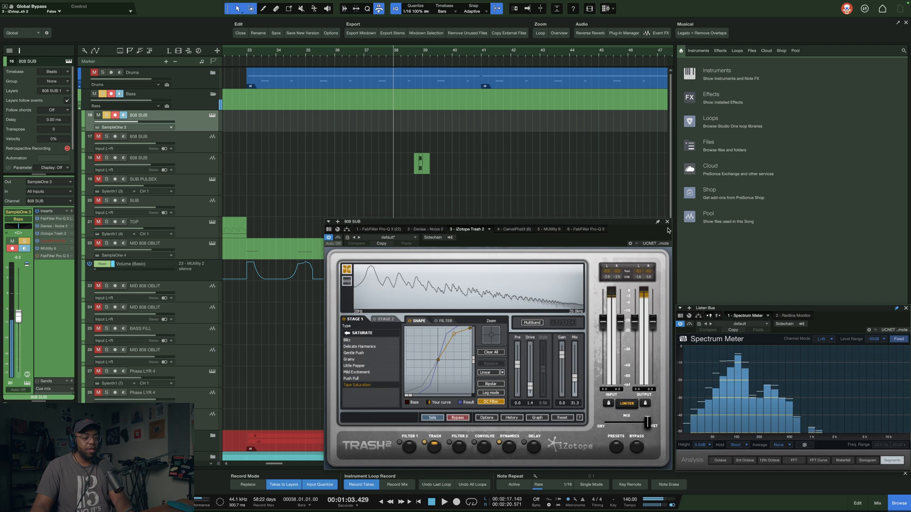
{"action": "left_click", "coordinate": [26, 221]}
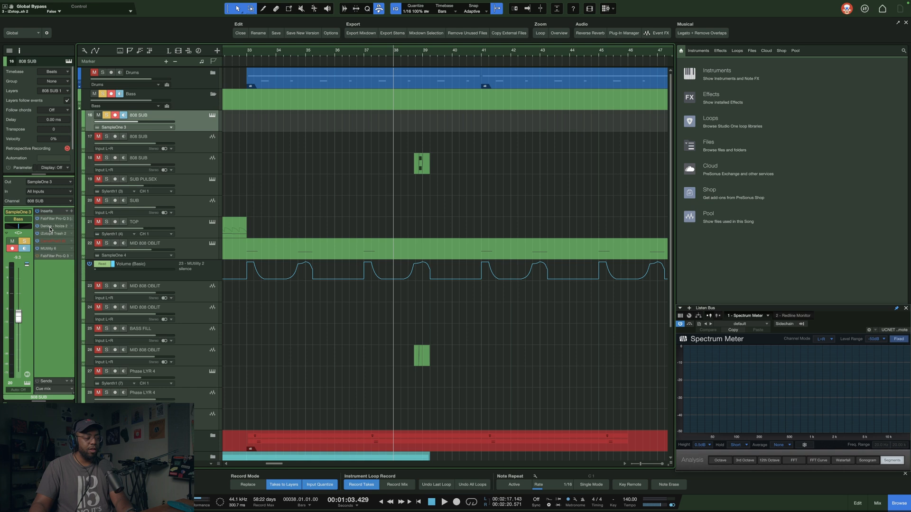
- Reopen the 808 SUB's Noize 2 insert and set its mix to 100%
{"action": "left_click", "coordinate": [51, 227]}
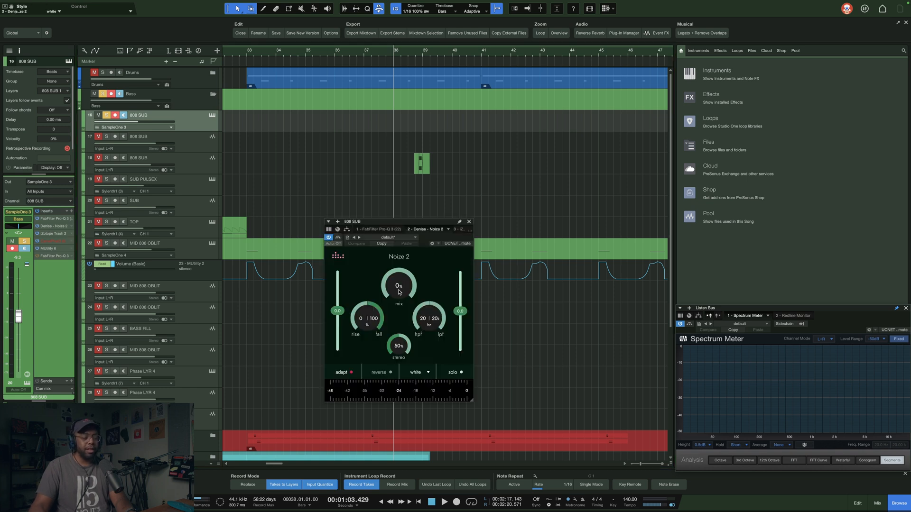
{"action": "left_click_drag", "start_coordinate": [397, 296], "coordinate": [411, 281]}
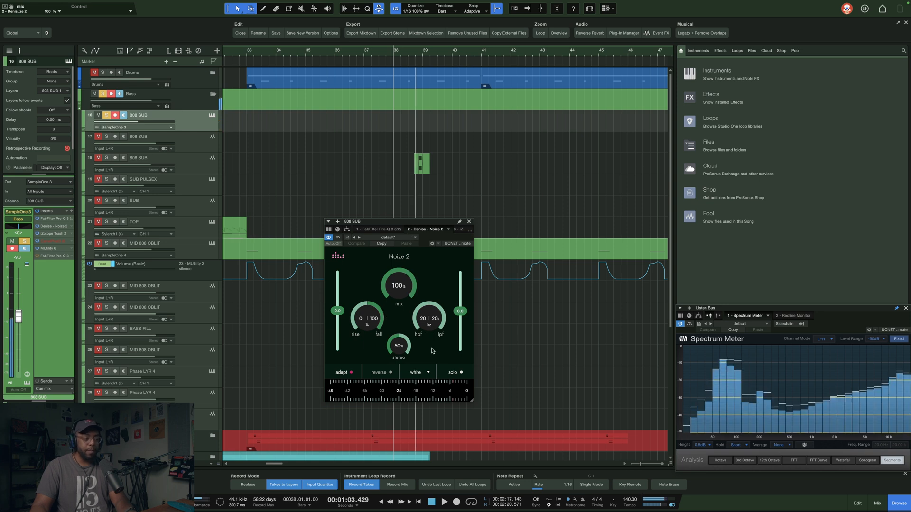
- Set Noize 2's high-pass to about 5.0 kHz and low-pass to about 4.3 kHz, and switch the noise type to smile
{"action": "mouse_move", "coordinate": [429, 317]}
{"action": "left_mouse_down"}
{"action": "mouse_move", "coordinate": [449, 319]}
{"action": "mouse_move", "coordinate": [449, 302]}
{"action": "mouse_move", "coordinate": [416, 309]}
{"action": "left_mouse_up"}
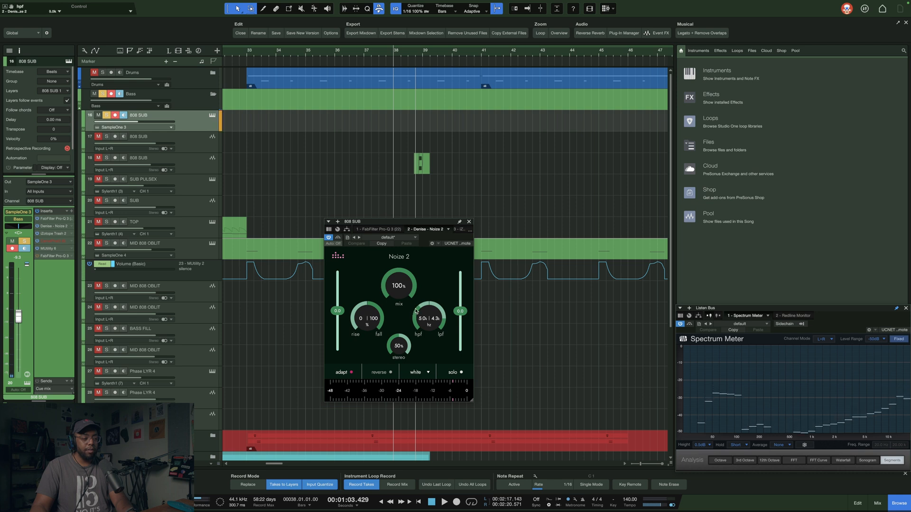
{"action": "left_click", "coordinate": [429, 369]}
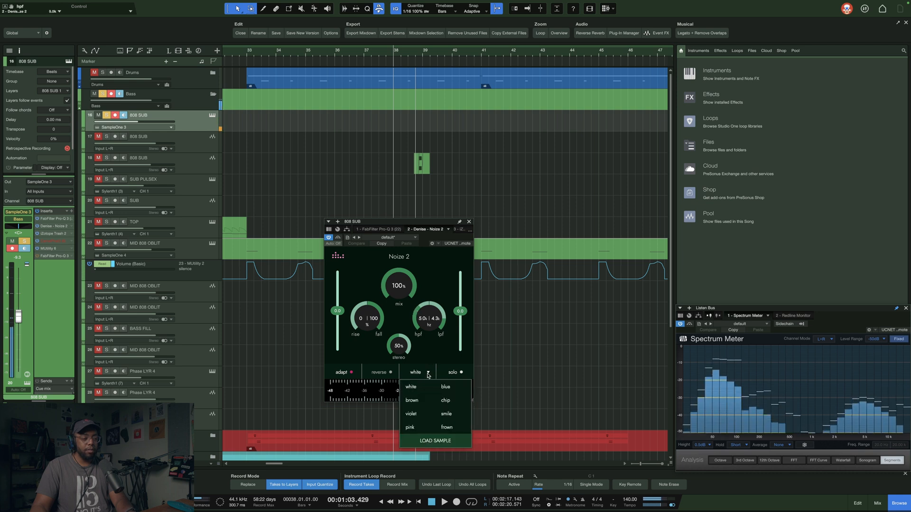
{"action": "left_click", "coordinate": [451, 409]}
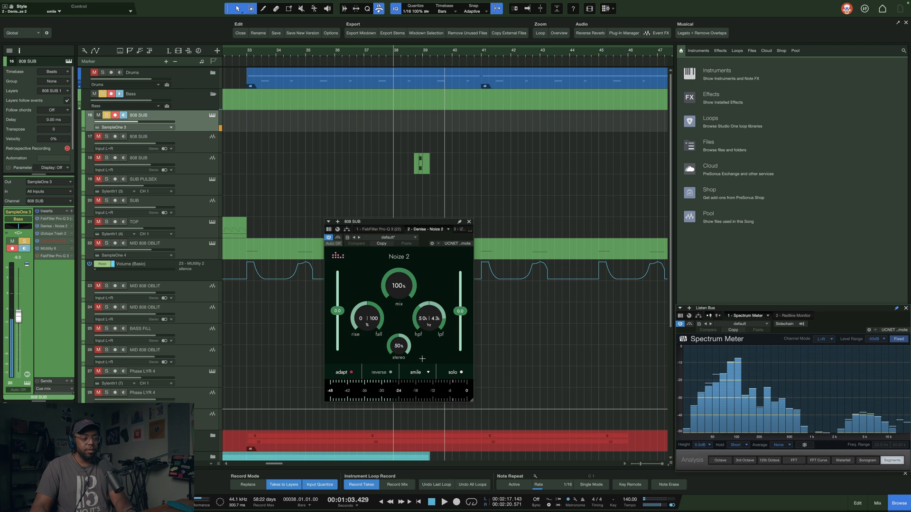
- Set Noize 2's rise and fall to 0%, stereo to 16%, high-pass to 4.3 kHz and low-pass to 5.2 kHz
{"action": "left_click_drag", "start_coordinate": [372, 309], "coordinate": [379, 312]}
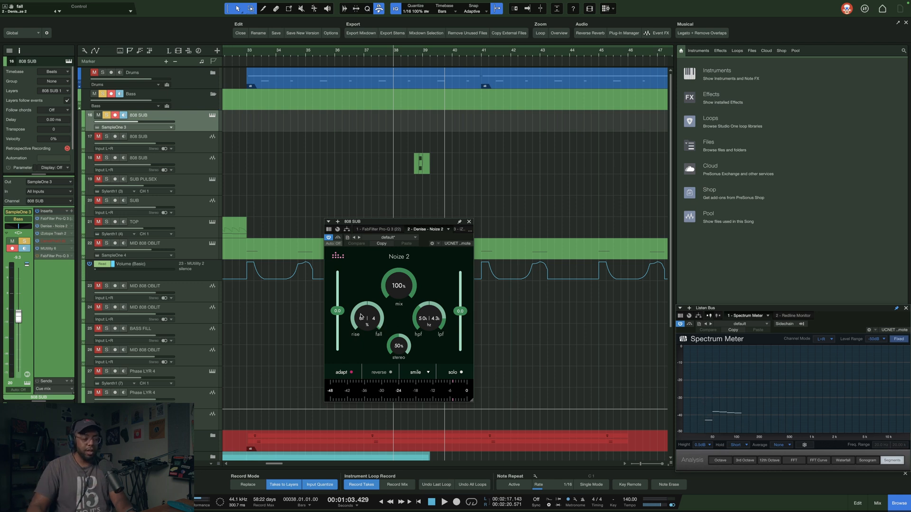
{"action": "left_click_drag", "start_coordinate": [378, 321], "coordinate": [381, 262]}
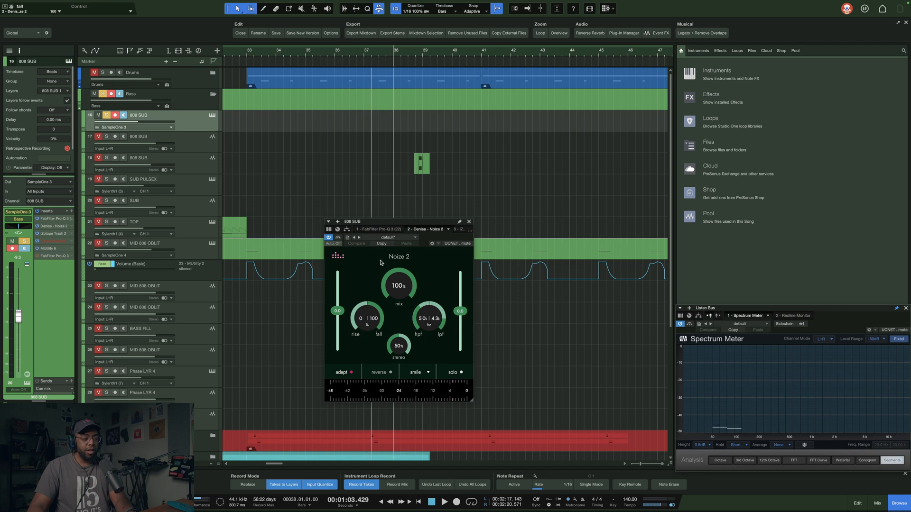
{"action": "double_click", "coordinate": [378, 313]}
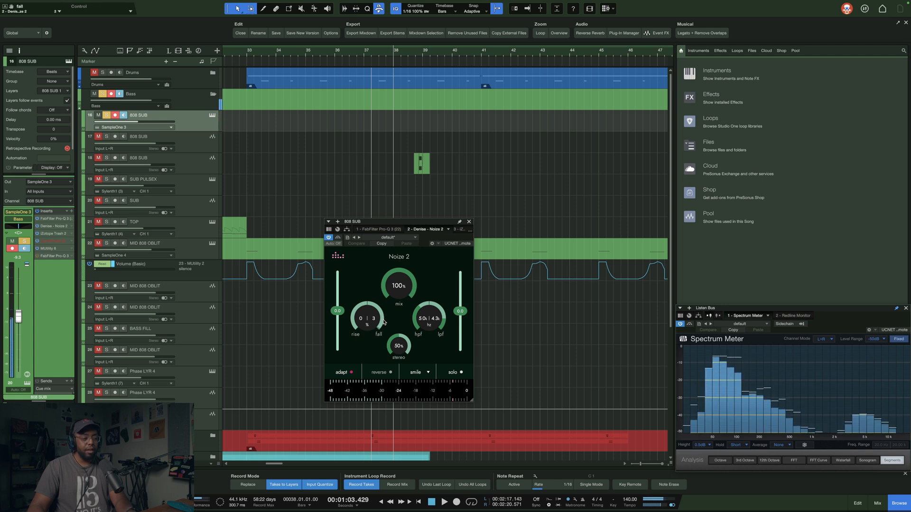
{"action": "left_click_drag", "start_coordinate": [384, 325], "coordinate": [383, 326]}
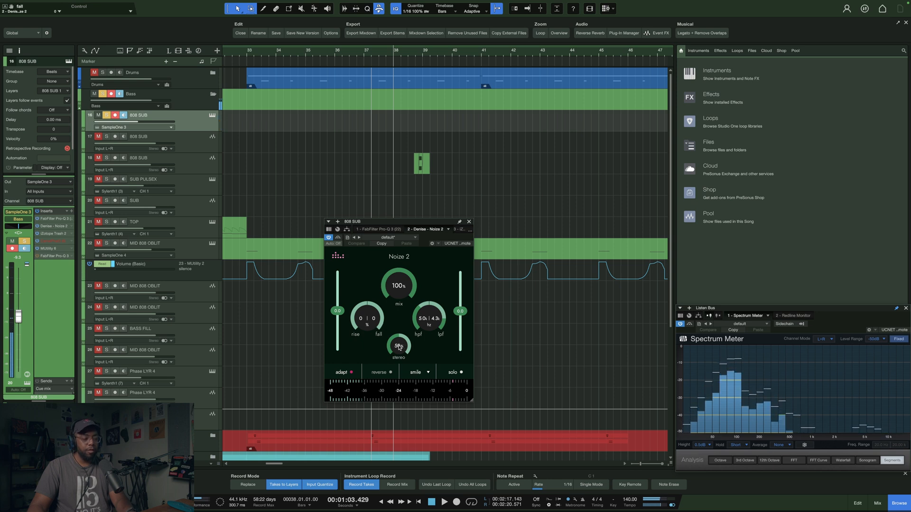
{"action": "left_click_drag", "start_coordinate": [397, 355], "coordinate": [393, 355]}
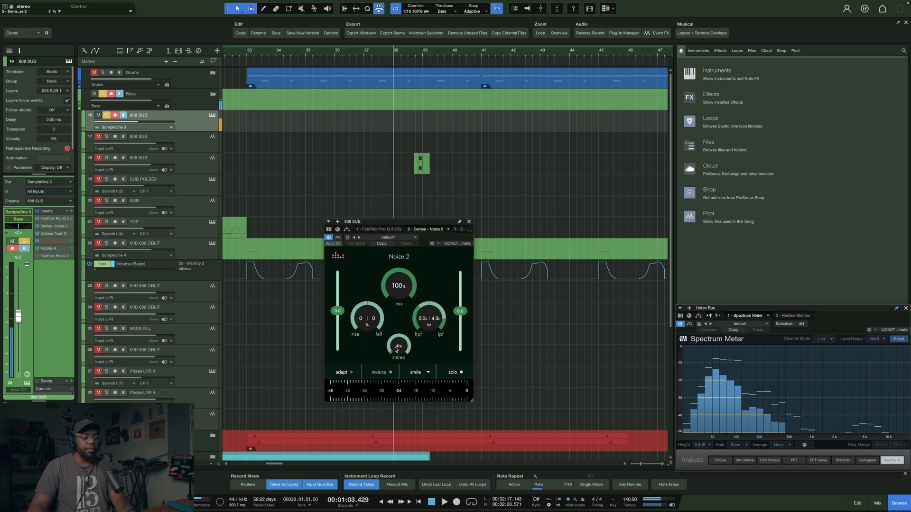
{"action": "left_click_drag", "start_coordinate": [439, 338], "coordinate": [416, 323]}
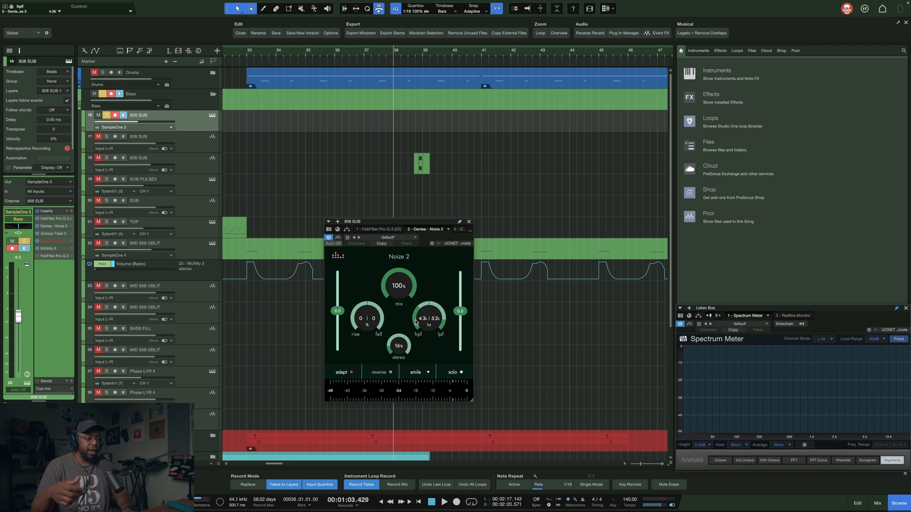
- Copy the TOP track's bar 17 clip onto the first 808 SUB track at bar 37 and briefly audition it
{"action": "key", "text": "z"}
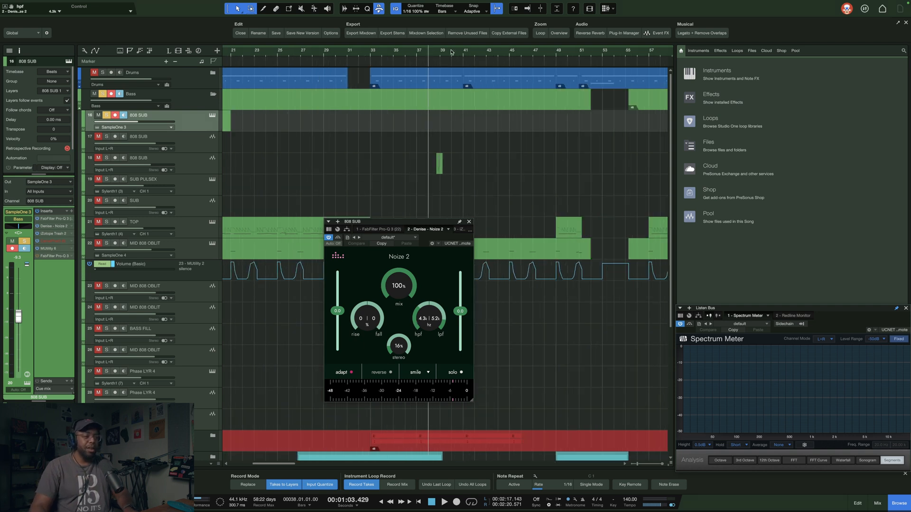
{"action": "left_click_drag", "start_coordinate": [271, 55], "coordinate": [314, 67]}
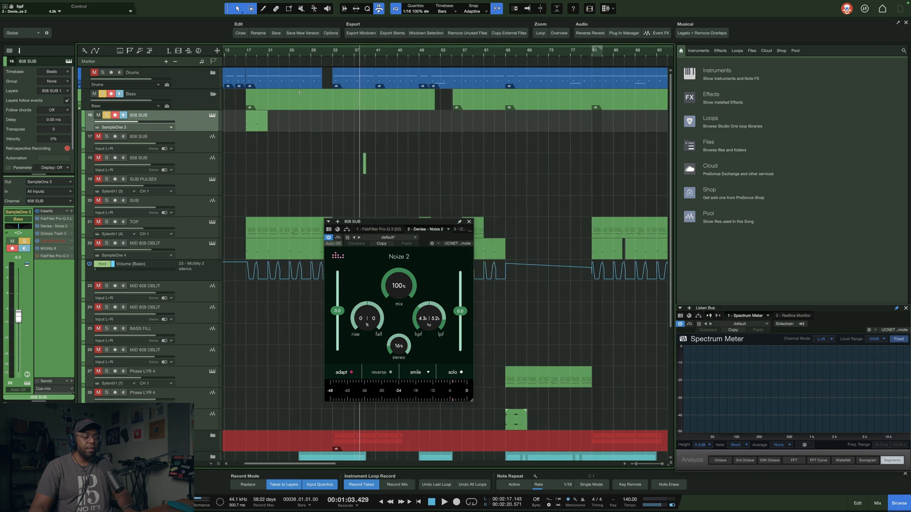
{"action": "left_click_drag", "start_coordinate": [252, 235], "coordinate": [361, 127]}
{"action": "key", "text": "space"}
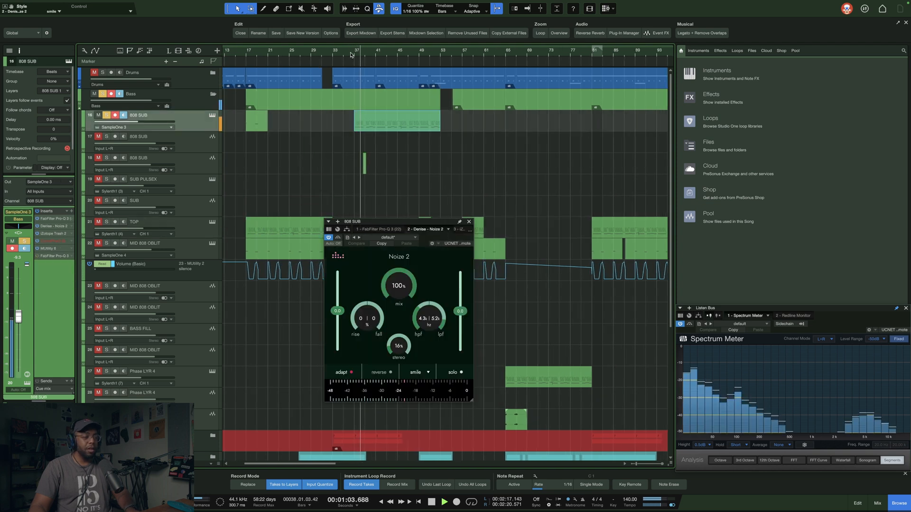
{"action": "key", "text": "space"}
- Open the copied 808 SUB clip for note editing, close the Noize 2 window, and transpose all notes by setting the pitch to D1
{"action": "double_click", "coordinate": [369, 131]}
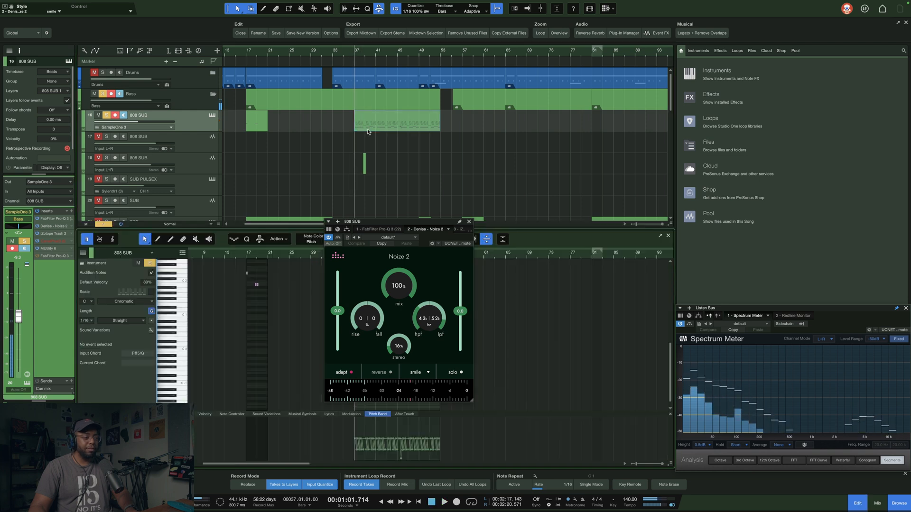
{"action": "left_click", "coordinate": [468, 222]}
{"action": "key", "text": "ctrl+a"}
{"action": "left_click", "coordinate": [142, 373]}
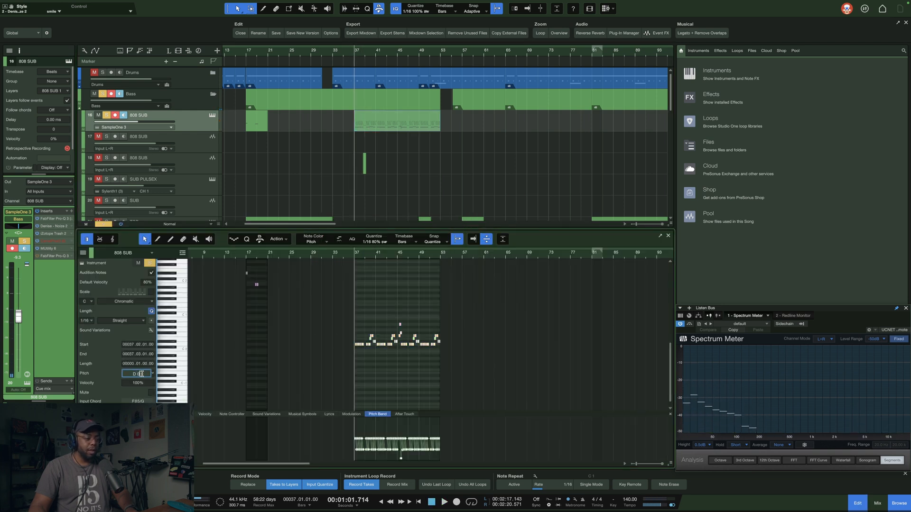
{"action": "type", "text": "D1"}
{"action": "key", "text": "Return"}
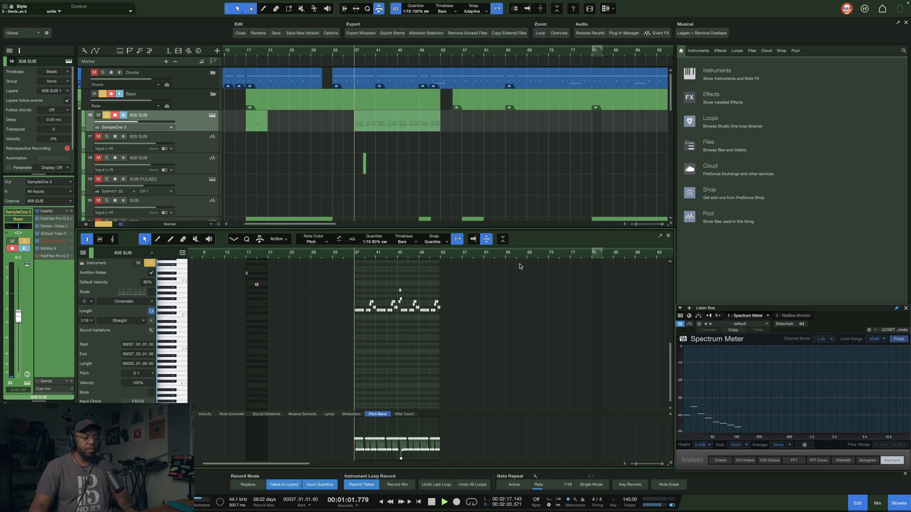
- Play the transposed 808 SUB notes from bar 37, examine them close up in the note editor, and stop playback
{"action": "key", "text": "space"}
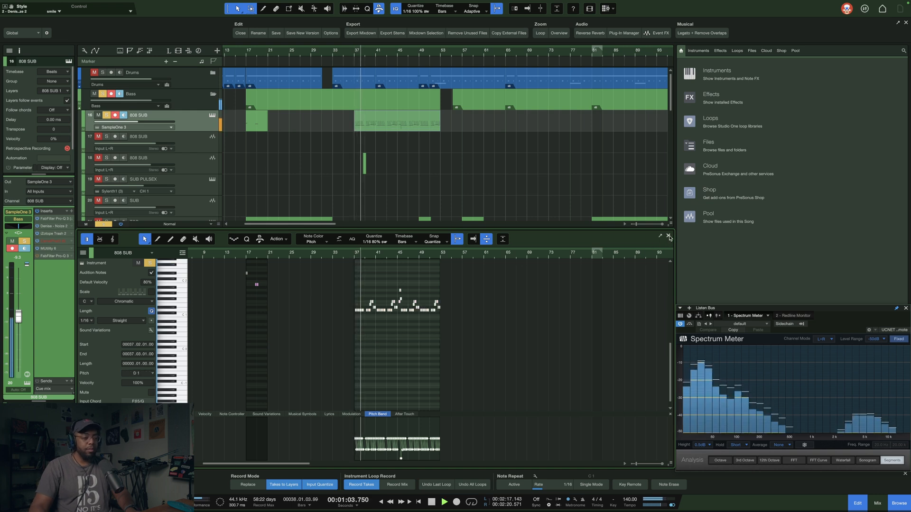
{"action": "scroll", "coordinate": [373, 256], "scroll_direction": "up", "scroll_amount": 10}
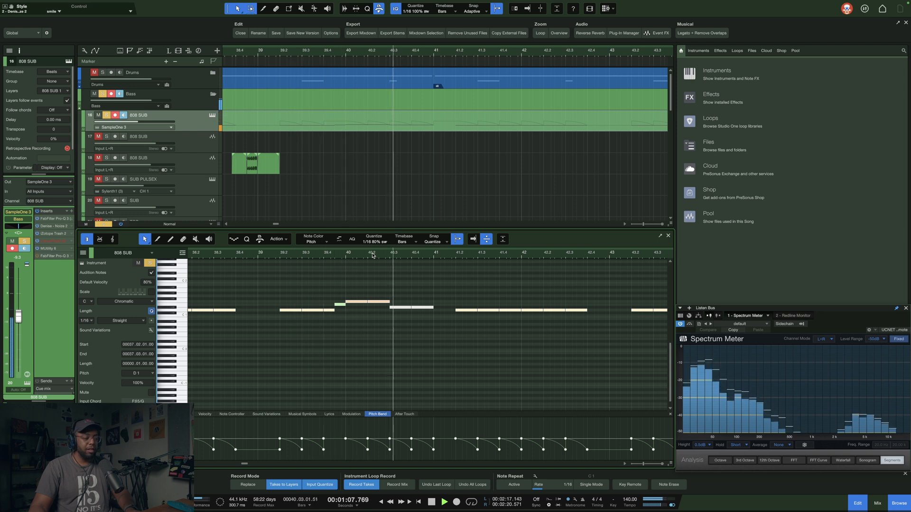
{"action": "scroll", "coordinate": [373, 256], "scroll_direction": "down", "scroll_amount": 2}
{"action": "scroll", "coordinate": [373, 255], "scroll_direction": "down", "scroll_amount": 1}
{"action": "key", "text": "space"}
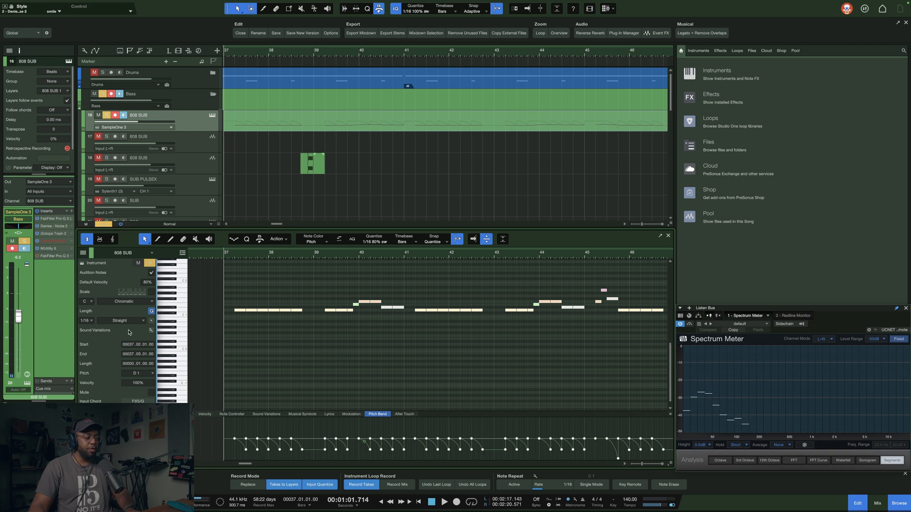
- Set the selected 808 SUB notes' pitch to D2, audition them from bar 37, and close the note editor
{"action": "double_click", "coordinate": [144, 373]}
{"action": "type", "text": "D2"}
{"action": "key", "text": "Return"}
{"action": "key", "text": "space"}
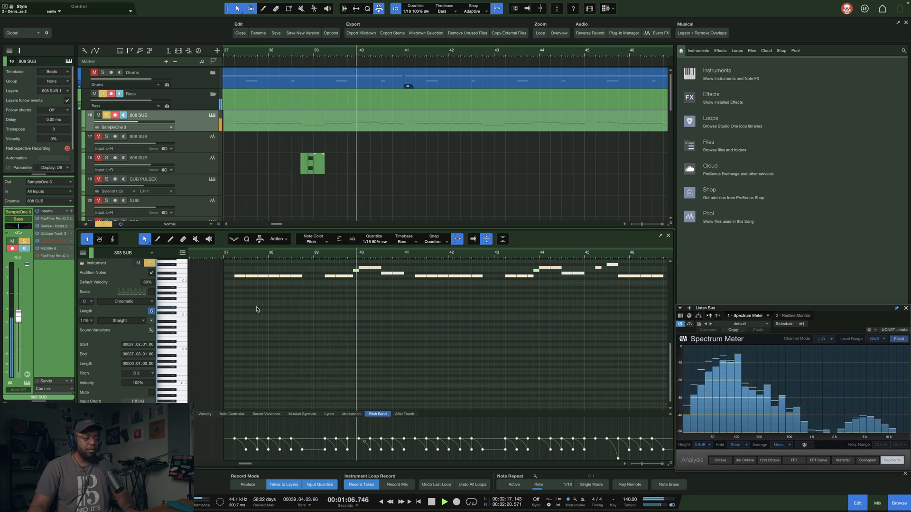
{"action": "key", "text": "space"}
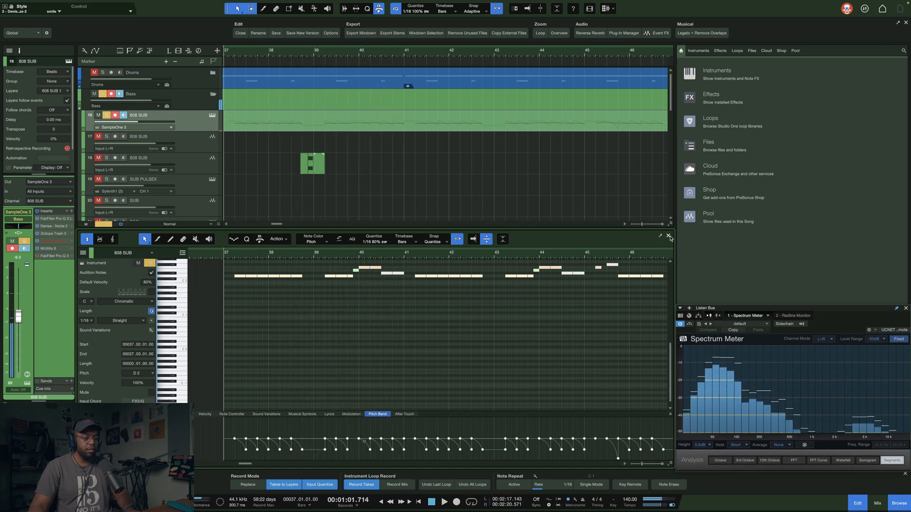
{"action": "left_click", "coordinate": [667, 237]}
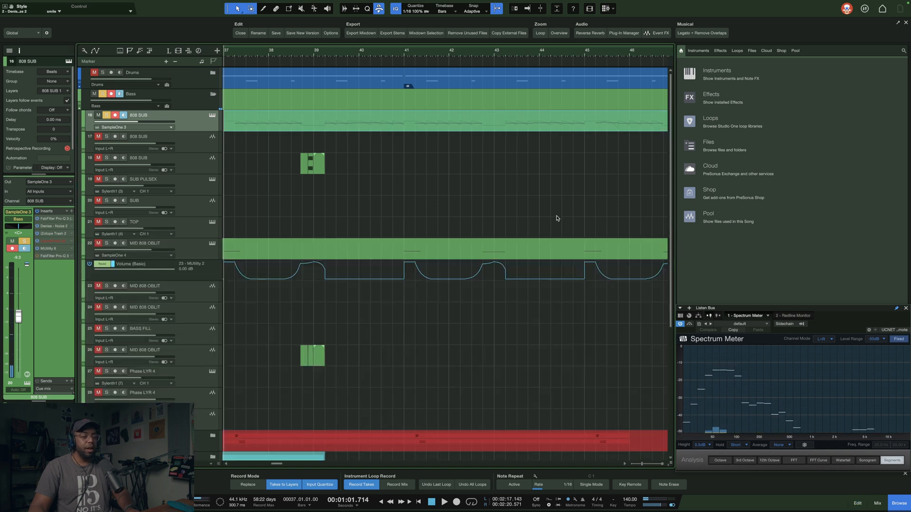
- Select the TOP clip at bar 17, undo the clip copied onto the 808 SUB track, and select the 808 SUB track
{"action": "scroll", "coordinate": [323, 190], "scroll_direction": "left", "scroll_amount": 10}
{"action": "left_click", "coordinate": [333, 228]}
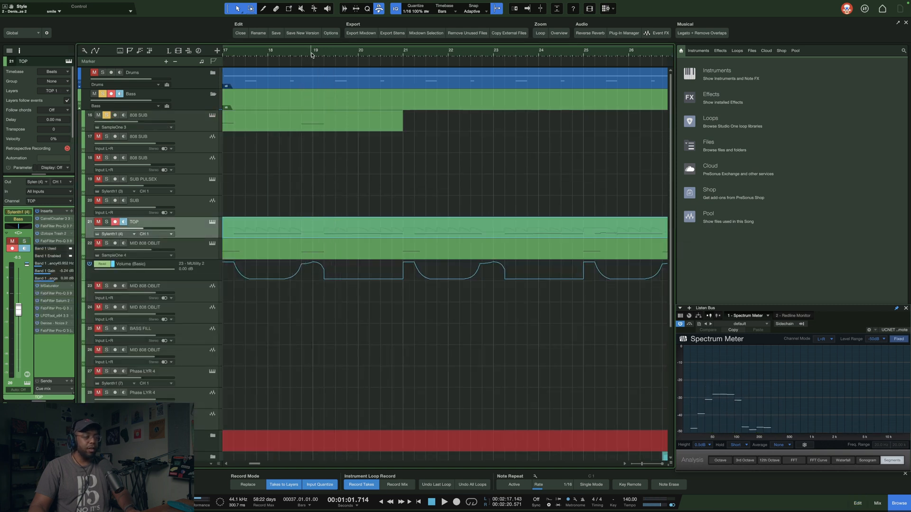
{"action": "key", "text": "z"}
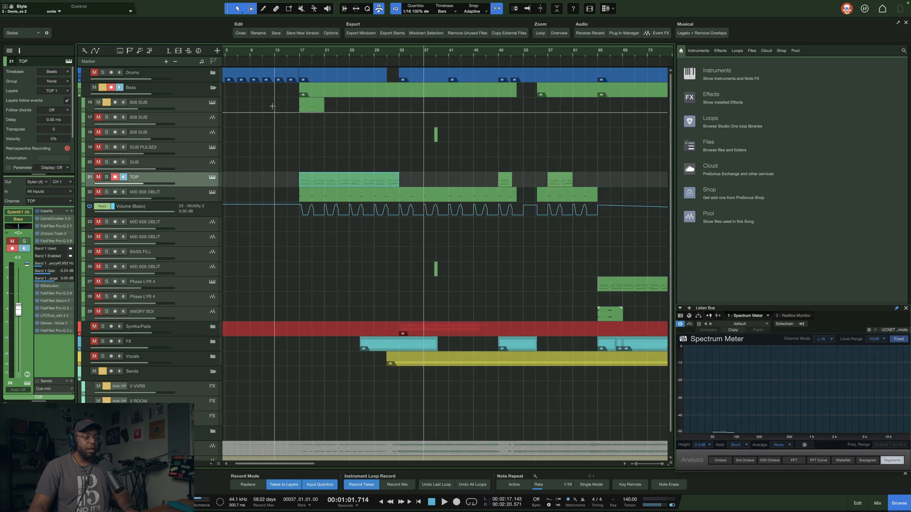
{"action": "left_click", "coordinate": [273, 108]}
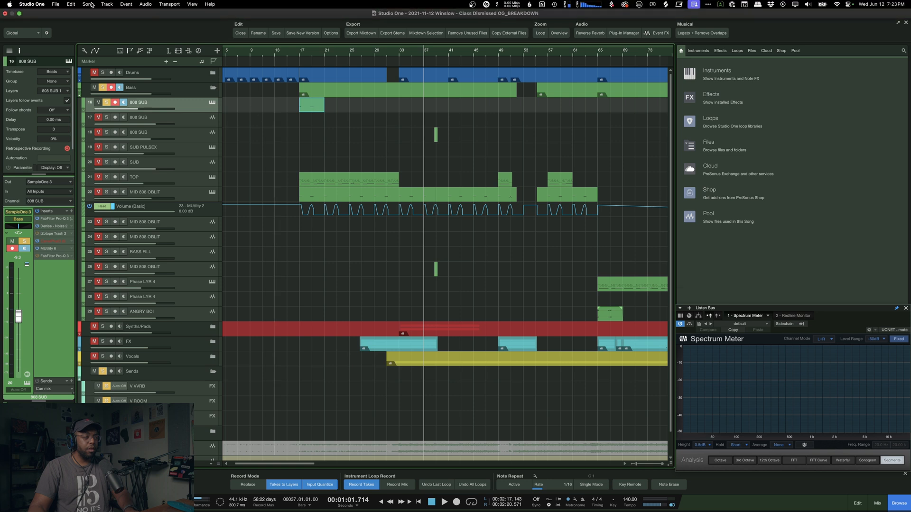
- Use the edit history to revert to before the 808 SUB's Transform to Instrument Track action, and close the history
{"action": "left_click", "coordinate": [79, 3]}
{"action": "mouse_move", "coordinate": [71, 4]}
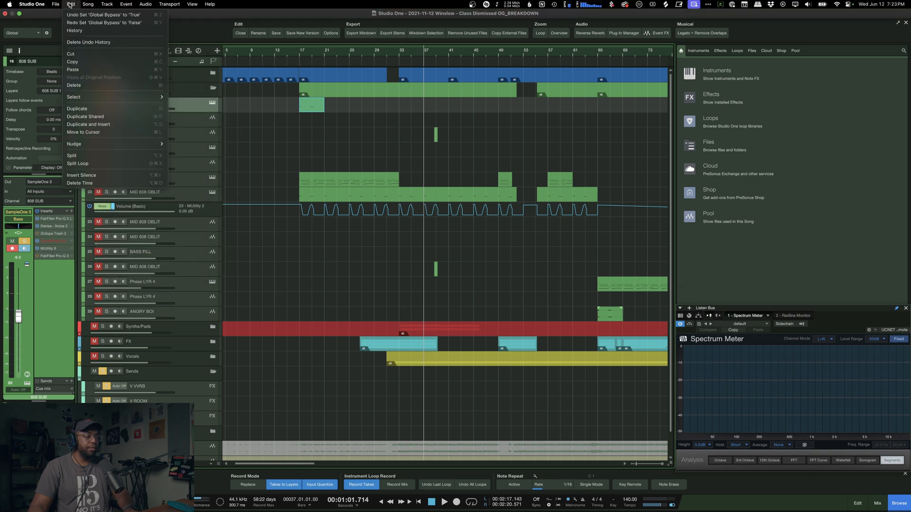
{"action": "left_click", "coordinate": [75, 31]}
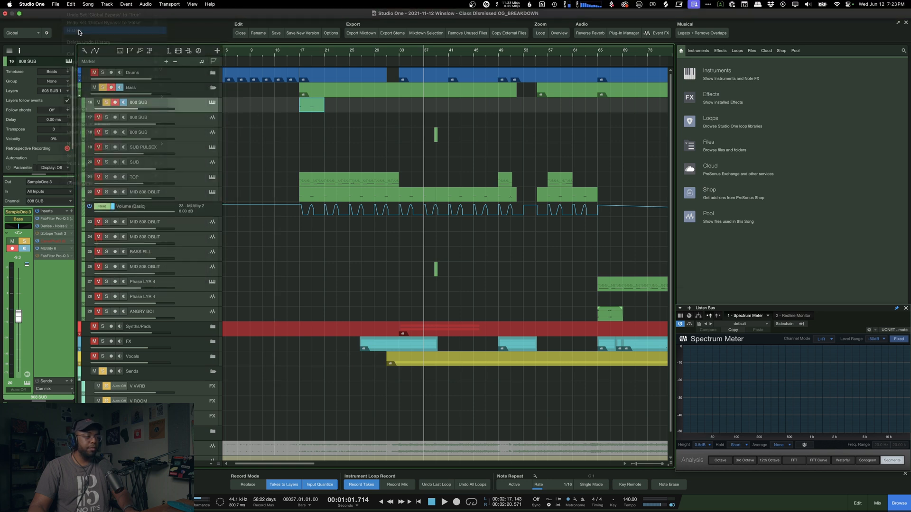
{"action": "scroll", "coordinate": [475, 164], "scroll_direction": "up", "scroll_amount": 3}
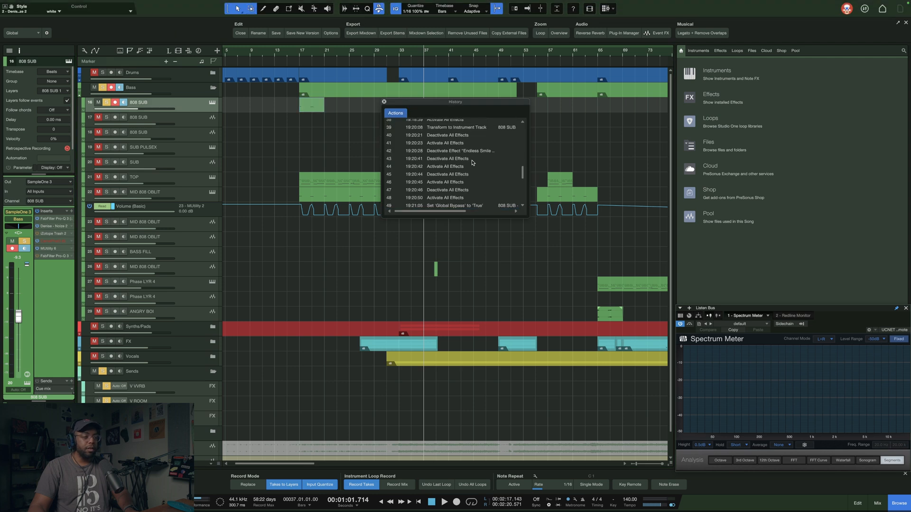
{"action": "left_click", "coordinate": [448, 154]}
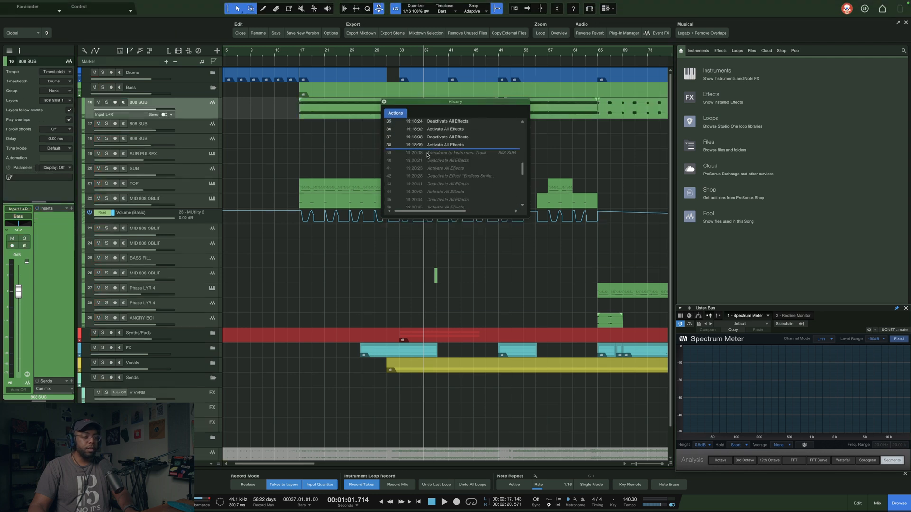
{"action": "left_click", "coordinate": [384, 101]}
- Play the song from bar 37 and solo the first 808 SUB audio track to hear it alone
{"action": "key", "text": "space"}
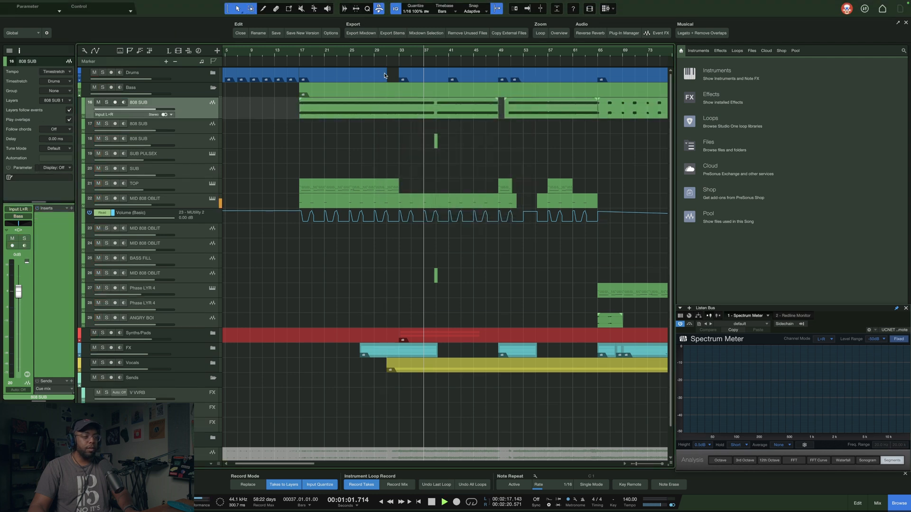
{"action": "left_click", "coordinate": [106, 103]}
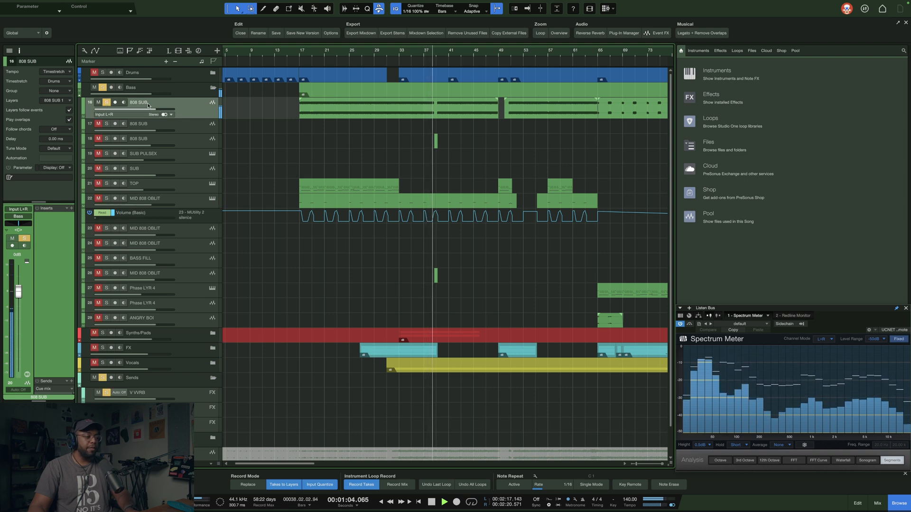
{"action": "scroll", "coordinate": [362, 55], "scroll_direction": "down", "scroll_amount": 5}
{"action": "scroll", "coordinate": [367, 53], "scroll_direction": "up", "scroll_amount": 1}
{"action": "scroll", "coordinate": [374, 51], "scroll_direction": "down", "scroll_amount": 3}
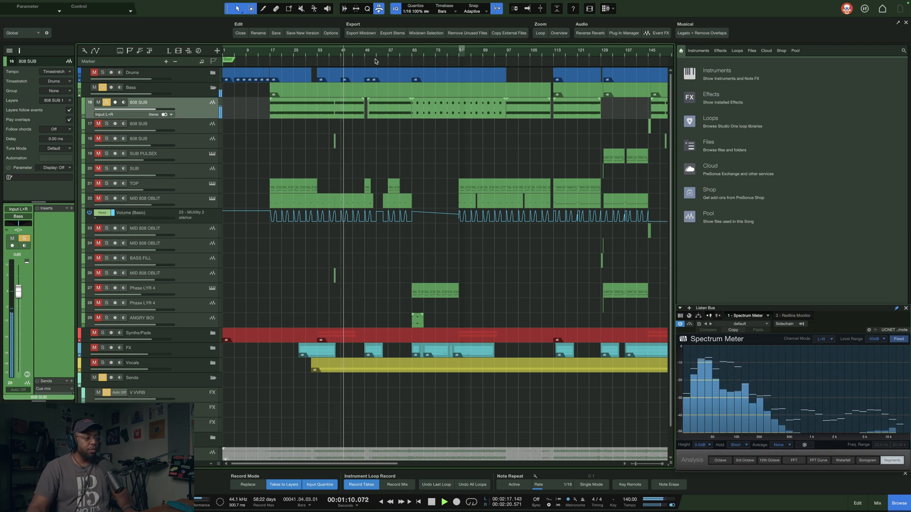
{"action": "scroll", "coordinate": [411, 56], "scroll_direction": "up", "scroll_amount": 3}
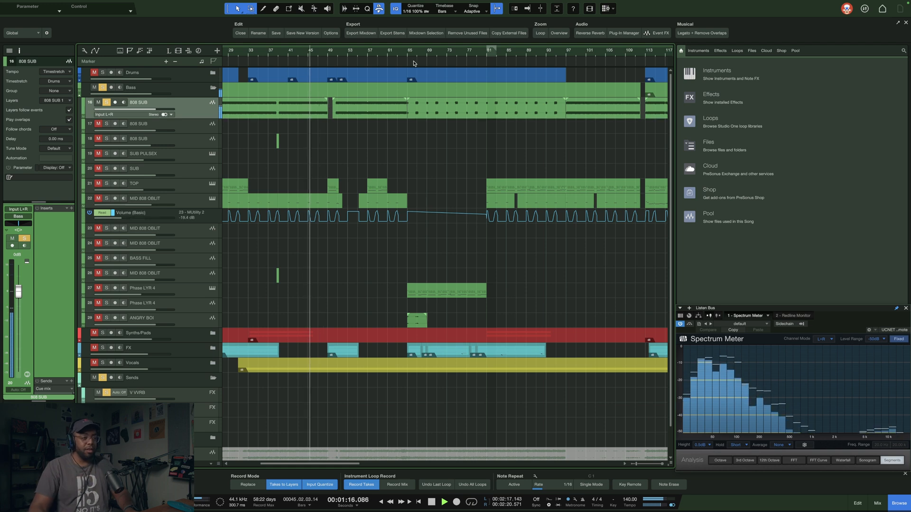
- Move the playhead to bar 66, audition the soloed 808 SUB audio there, and stop playback
{"action": "left_click", "coordinate": [414, 54]}
{"action": "scroll", "coordinate": [414, 54], "scroll_direction": "up", "scroll_amount": 5}
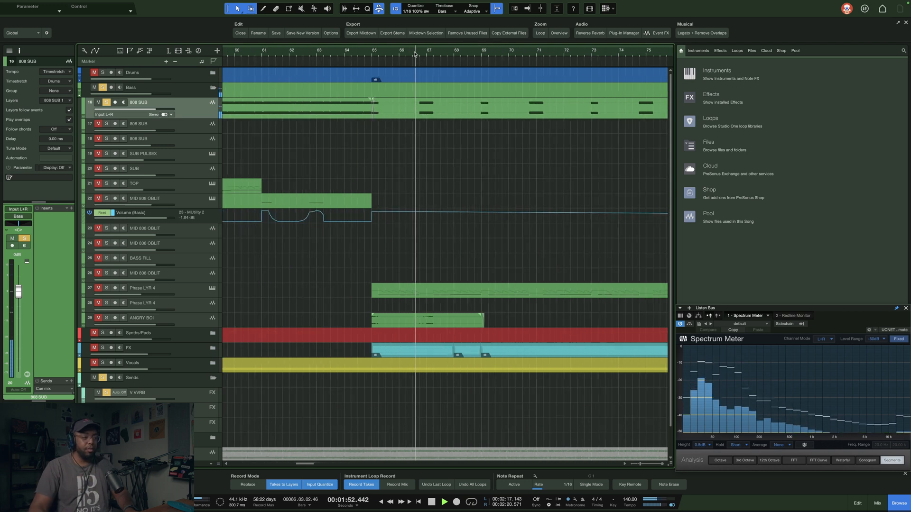
{"action": "scroll", "coordinate": [414, 54], "scroll_direction": "down", "scroll_amount": 5}
{"action": "key", "text": "space"}
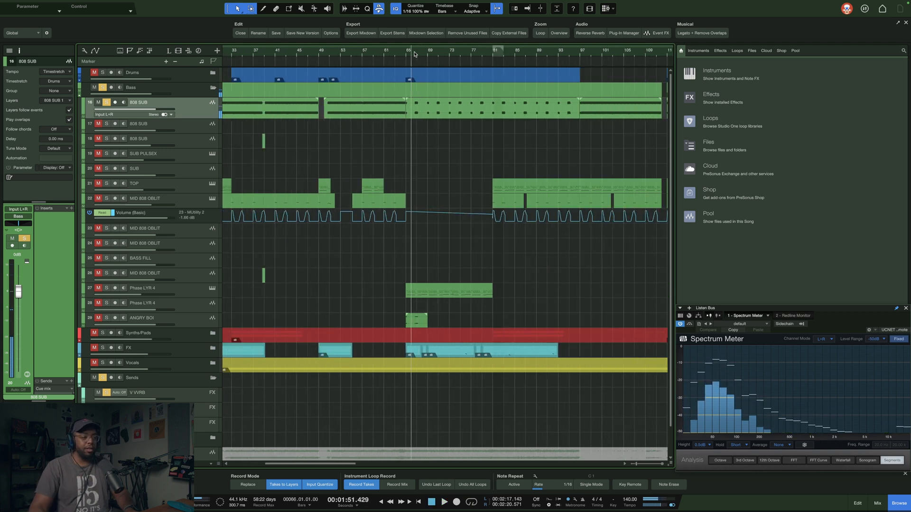
{"action": "scroll", "coordinate": [414, 53], "scroll_direction": "up", "scroll_amount": 4}
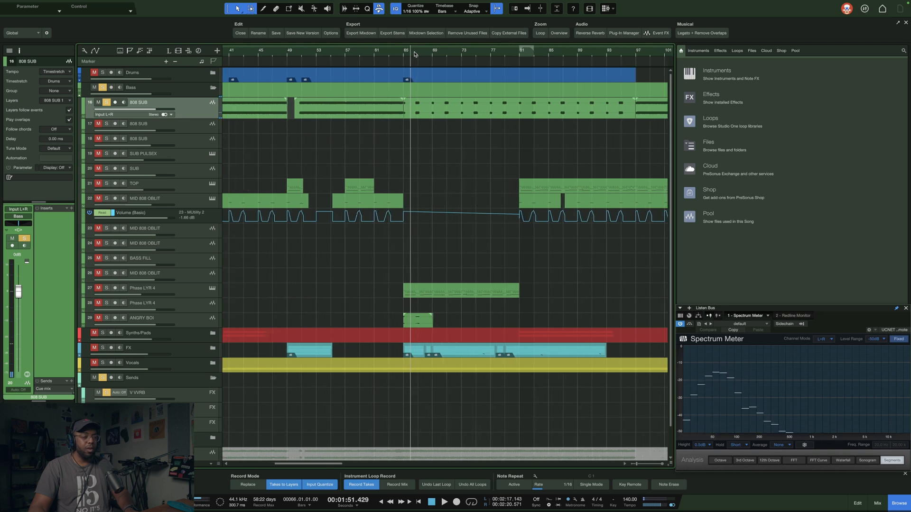
- Audition Phase LYR 4 soloed from bar 66, and add the first 808 SUB track to the solo to compare them
{"action": "scroll", "coordinate": [414, 54], "scroll_direction": "up", "scroll_amount": 1}
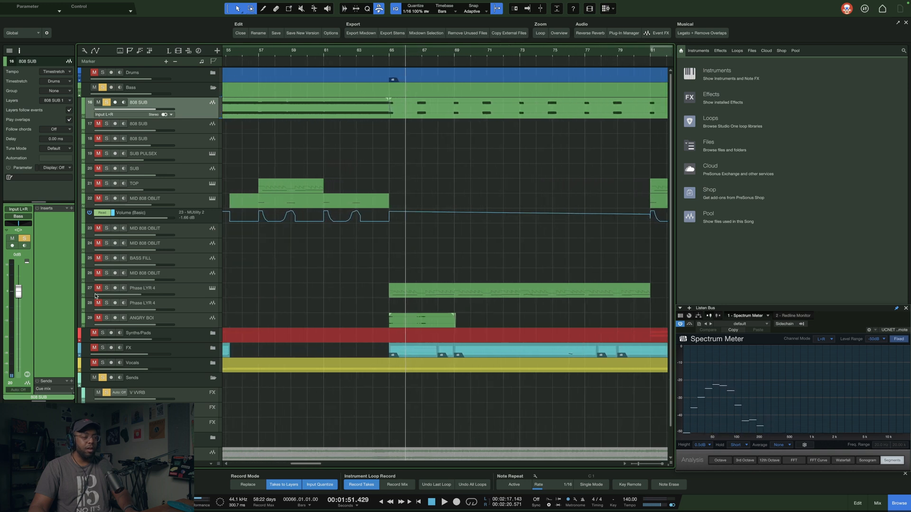
{"action": "key", "text": "space"}
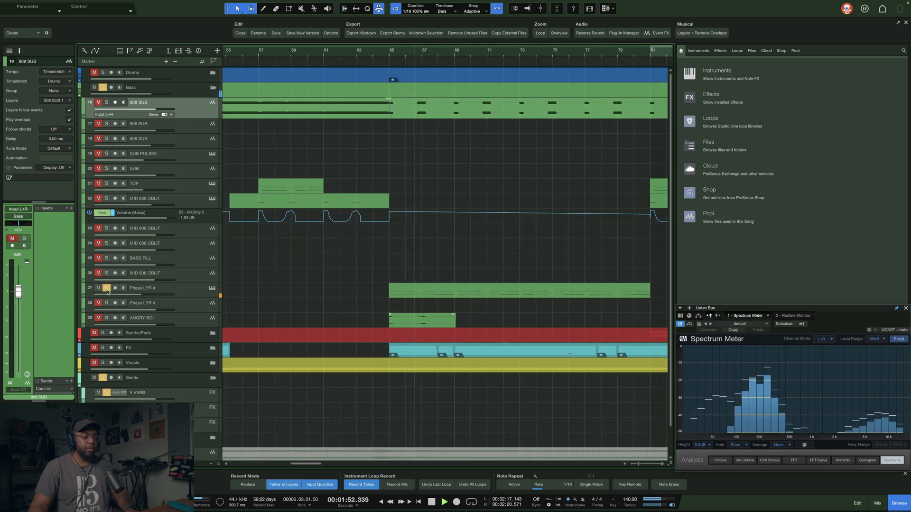
{"action": "left_click", "coordinate": [98, 103]}
{"action": "left_click", "coordinate": [106, 103]}
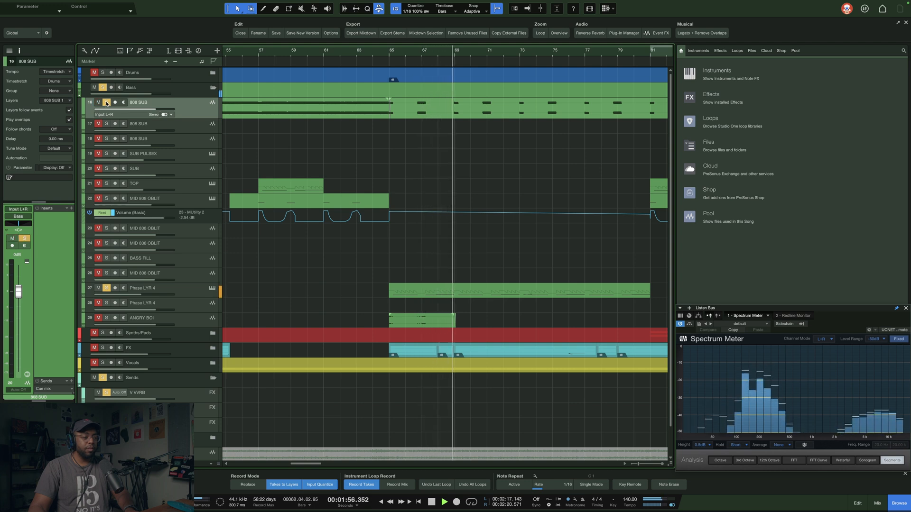
{"action": "key", "text": "space"}
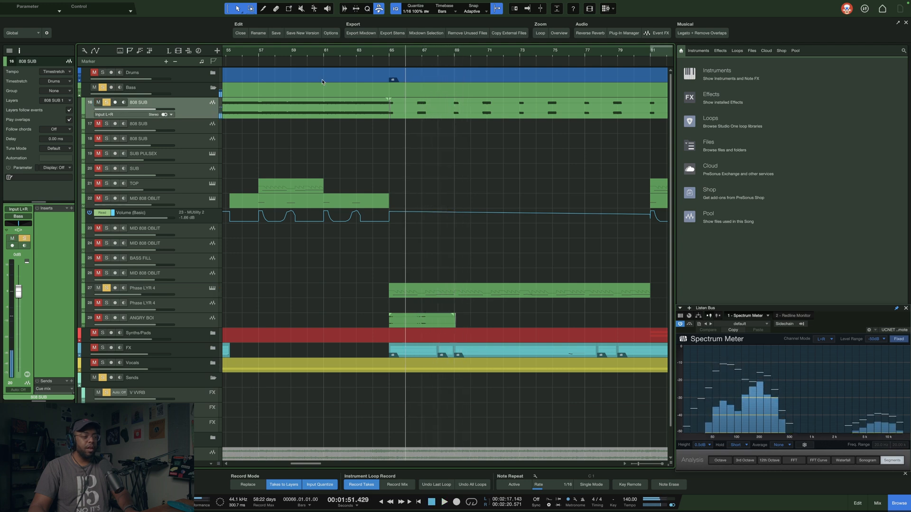
- Select the SUB PULSEX track, solo it while playing the song from bar 131, and stop playback
{"action": "key", "text": "z"}
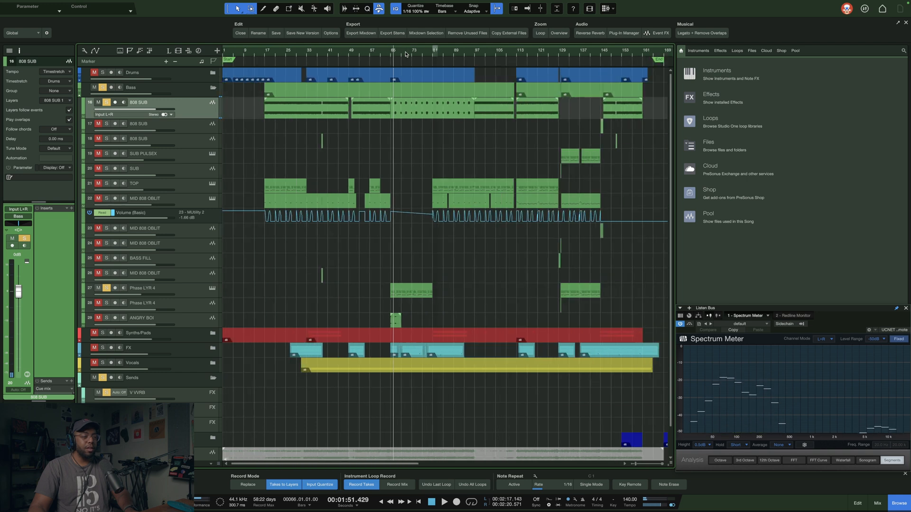
{"action": "scroll", "coordinate": [406, 54], "scroll_direction": "up", "scroll_amount": 1}
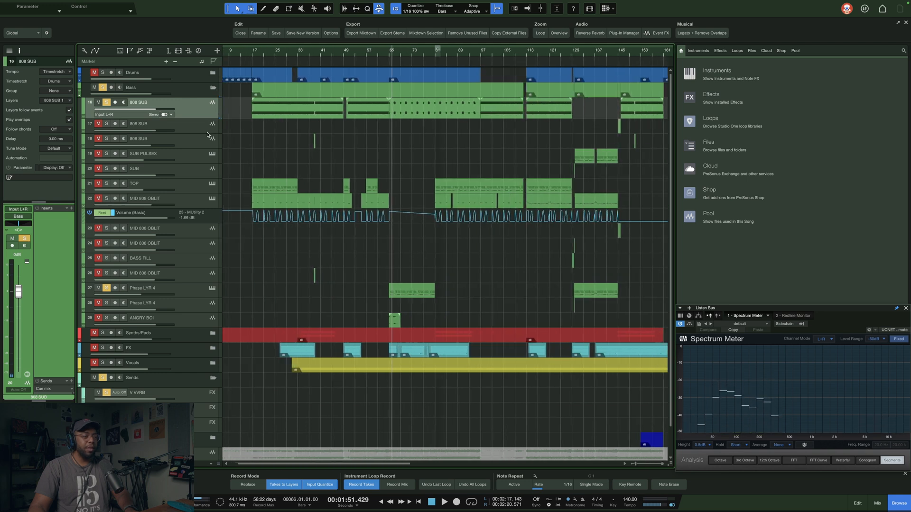
{"action": "left_click", "coordinate": [202, 158]}
{"action": "left_click", "coordinate": [576, 56]}
{"action": "key", "text": "space"}
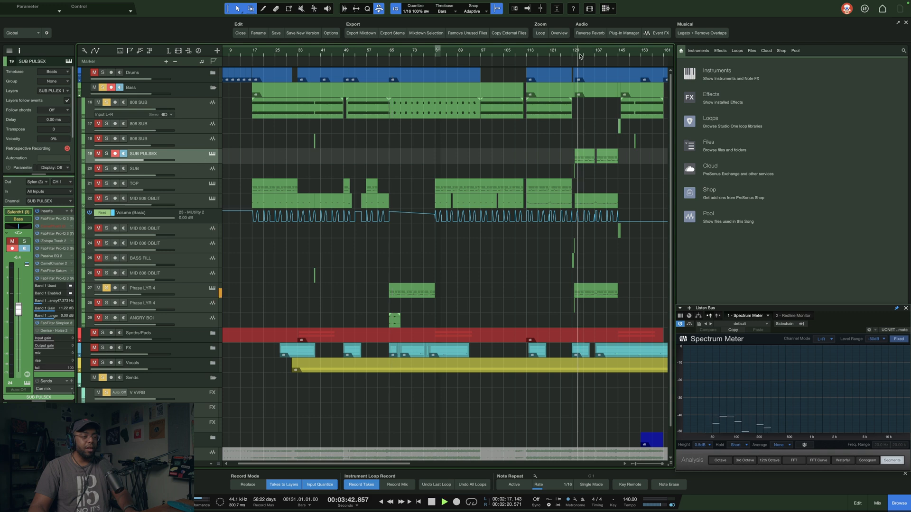
{"action": "left_click", "coordinate": [107, 153]}
{"action": "key", "text": "space"}
- Copy the SUB PULSEX clips from the bar 129 section to bar 65 and start playback there
{"action": "left_click_drag", "start_coordinate": [602, 159], "coordinate": [417, 161]}
{"action": "scroll", "coordinate": [424, 54], "scroll_direction": "up", "scroll_amount": 8}
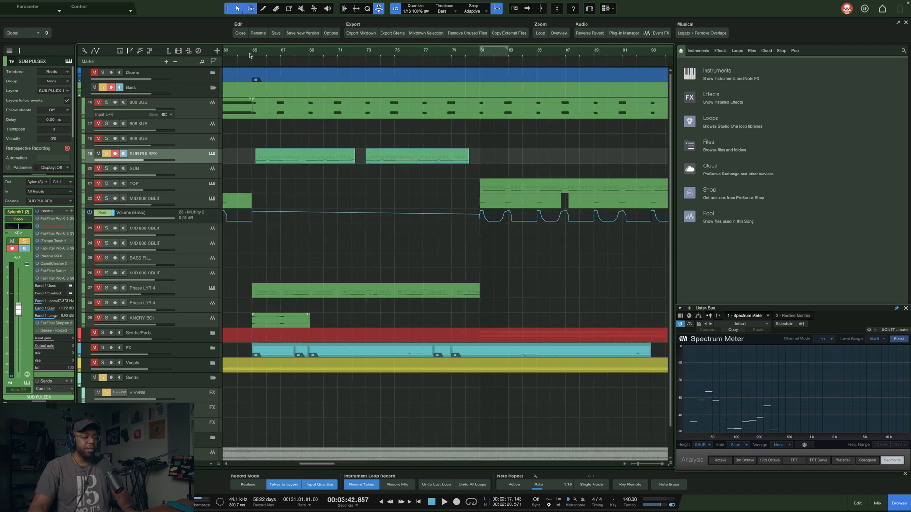
{"action": "scroll", "coordinate": [253, 53], "scroll_direction": "up", "scroll_amount": 5}
{"action": "key", "text": "space"}
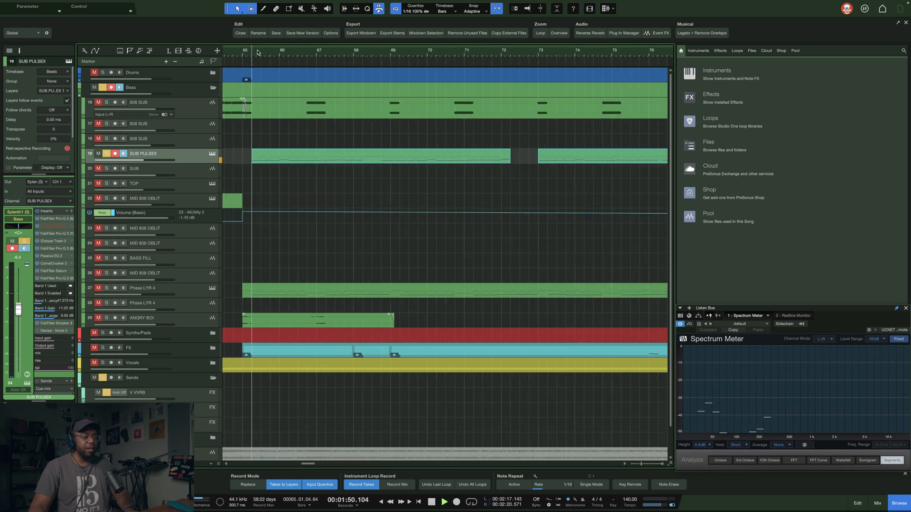
- Compare the soloed SUB PULSEX part with its inserts bypassed and enabled, and view its Sylenth1 instrument
{"action": "key", "text": "space"}
{"action": "key", "text": "space"}
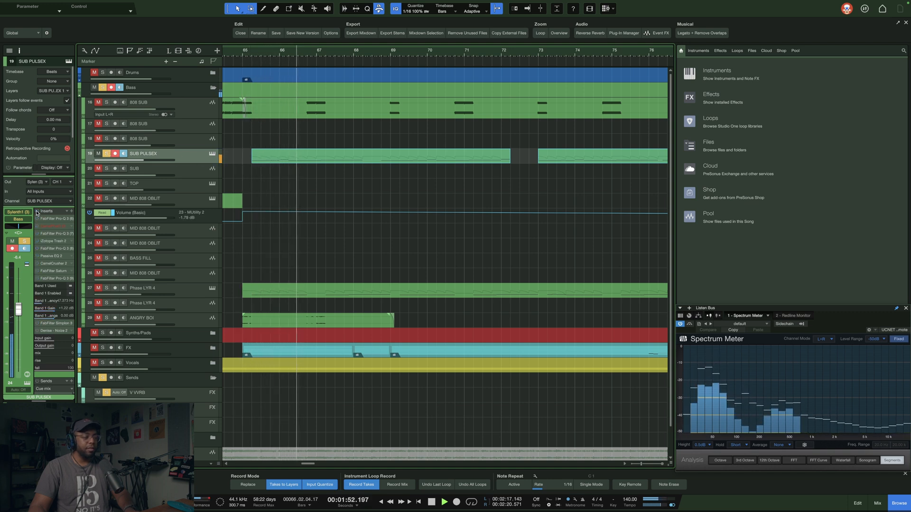
{"action": "key", "text": "space"}
{"action": "key", "text": "space"}
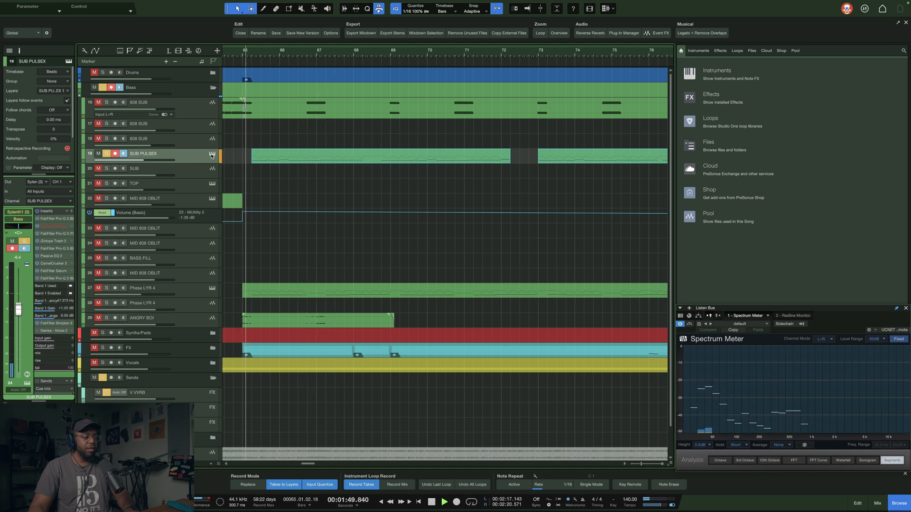
{"action": "left_click", "coordinate": [211, 154]}
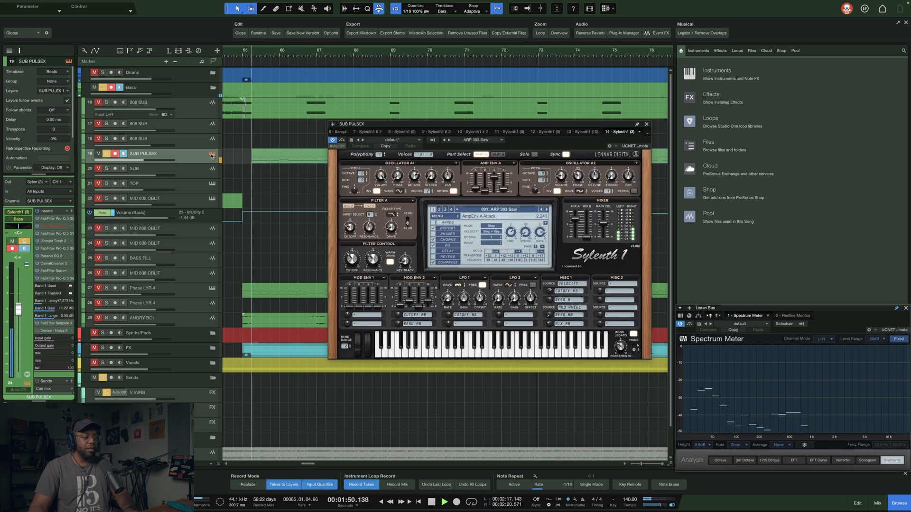
{"action": "left_click", "coordinate": [646, 124]}
{"action": "key", "text": "space"}
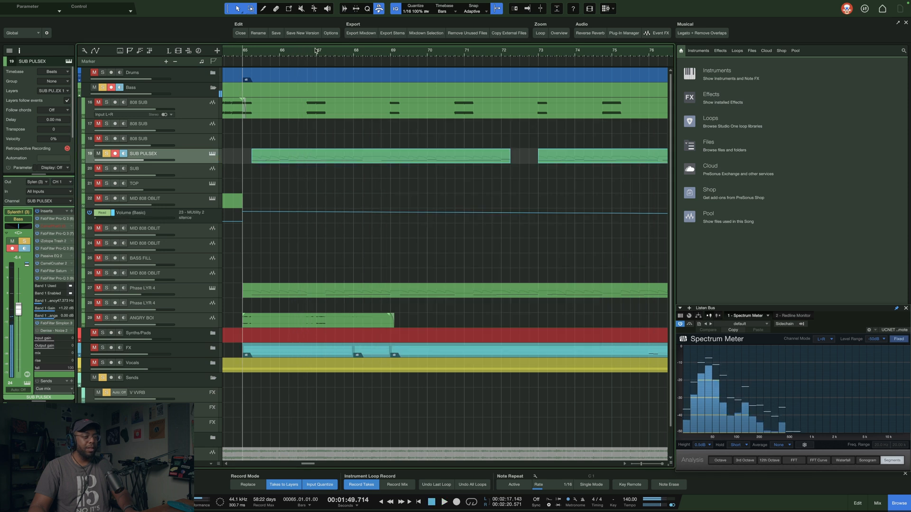
- Play from bar 65 with the first 808 SUB and SUB PULSEX tracks soloed to compare their low end
{"action": "scroll", "coordinate": [316, 50], "scroll_direction": "down", "scroll_amount": 3}
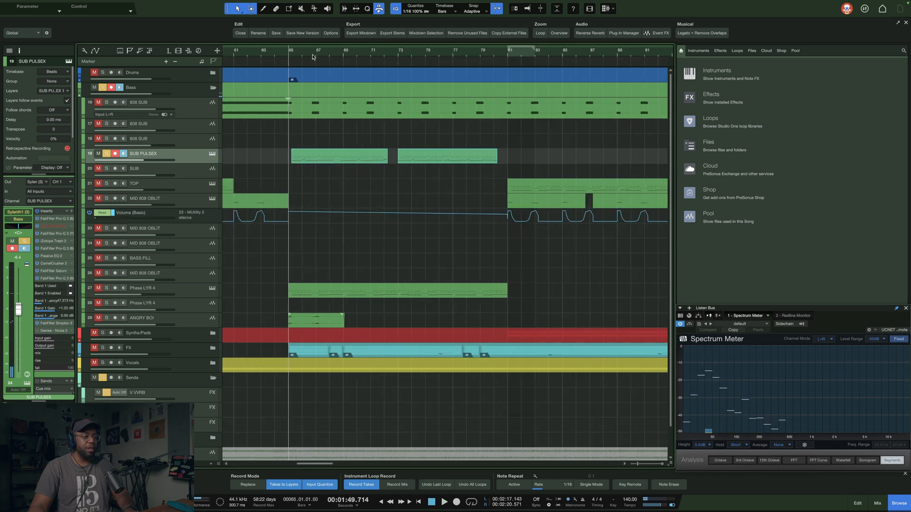
{"action": "scroll", "coordinate": [312, 56], "scroll_direction": "up", "scroll_amount": 3}
{"action": "scroll", "coordinate": [313, 53], "scroll_direction": "up", "scroll_amount": 1}
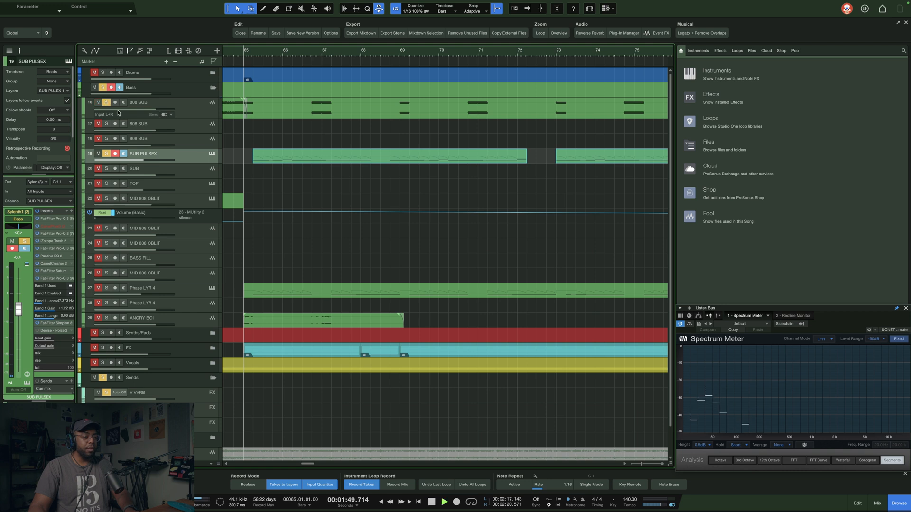
{"action": "key", "text": "space"}
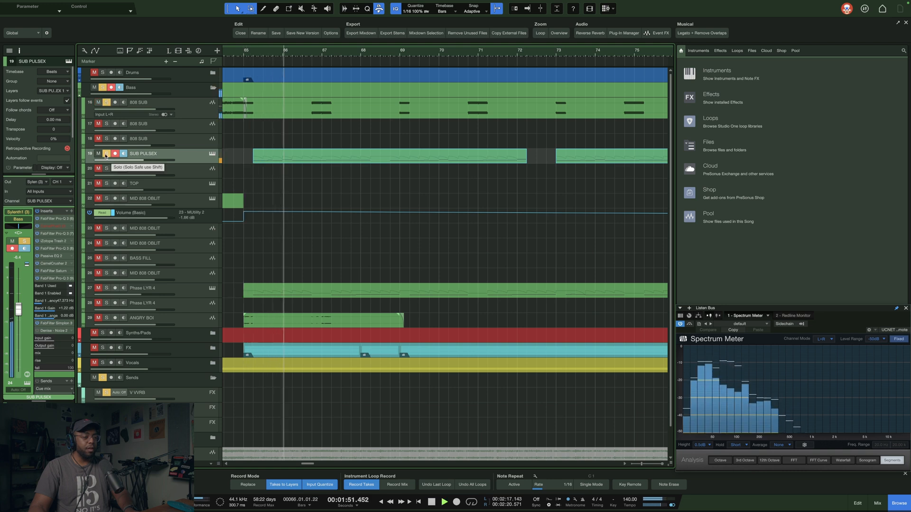
{"action": "key", "text": "space"}
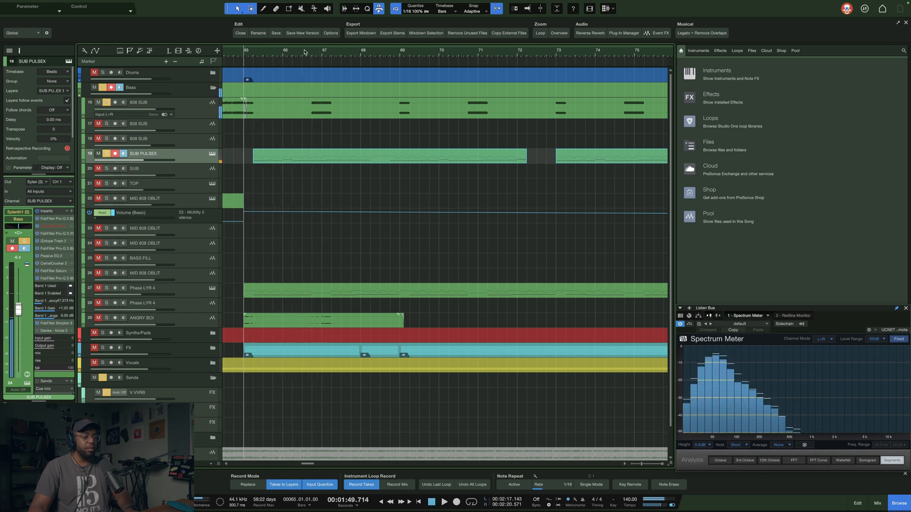
- Undo the SUB PULSEX clips copied to bar 65 and move the playhead to bar 129
{"action": "scroll", "coordinate": [304, 52], "scroll_direction": "down", "scroll_amount": 10}
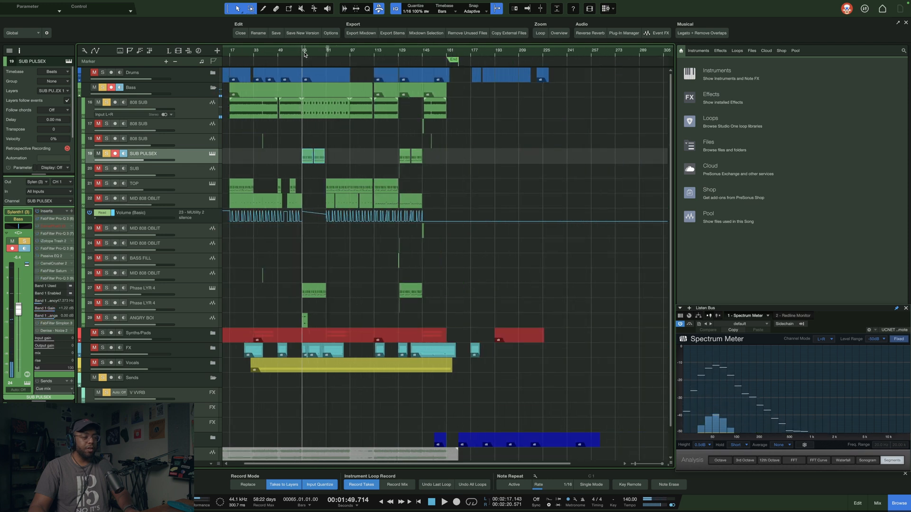
{"action": "left_click", "coordinate": [399, 52]}
{"action": "scroll", "coordinate": [399, 52], "scroll_direction": "up", "scroll_amount": 3}
{"action": "left_click_drag", "start_coordinate": [285, 52], "coordinate": [377, 59]}
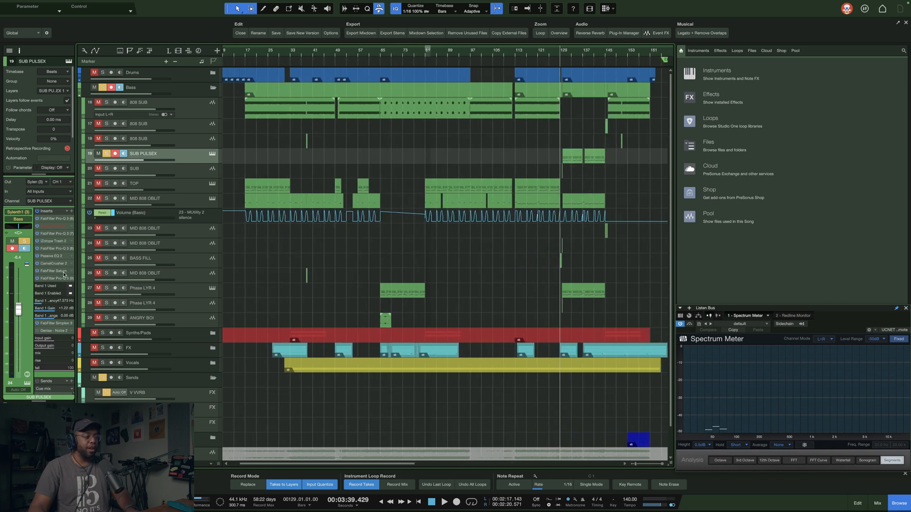
- Collapse the FabFilter Pro-Q 3 parameters in the SUB PULSEX inserts and play the soloed track from bar 129
{"action": "left_click", "coordinate": [46, 279]}
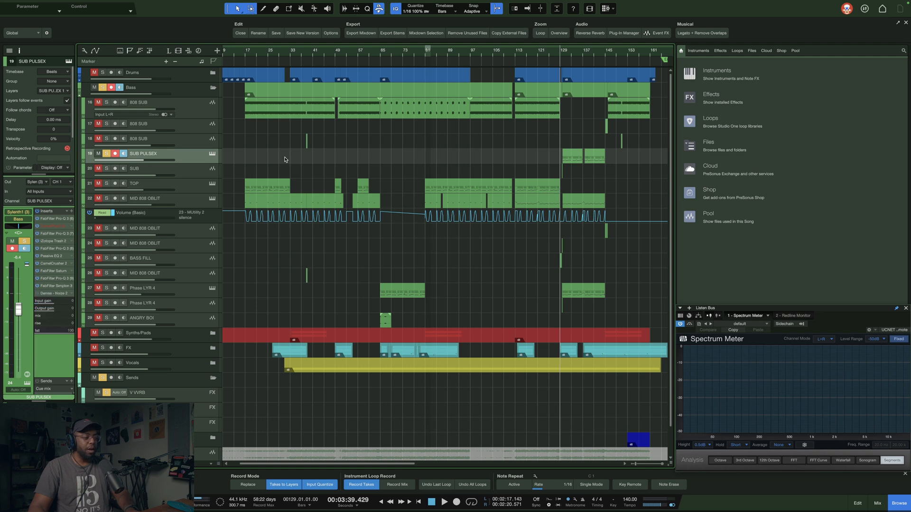
{"action": "left_click_drag", "start_coordinate": [609, 44], "coordinate": [592, 70]}
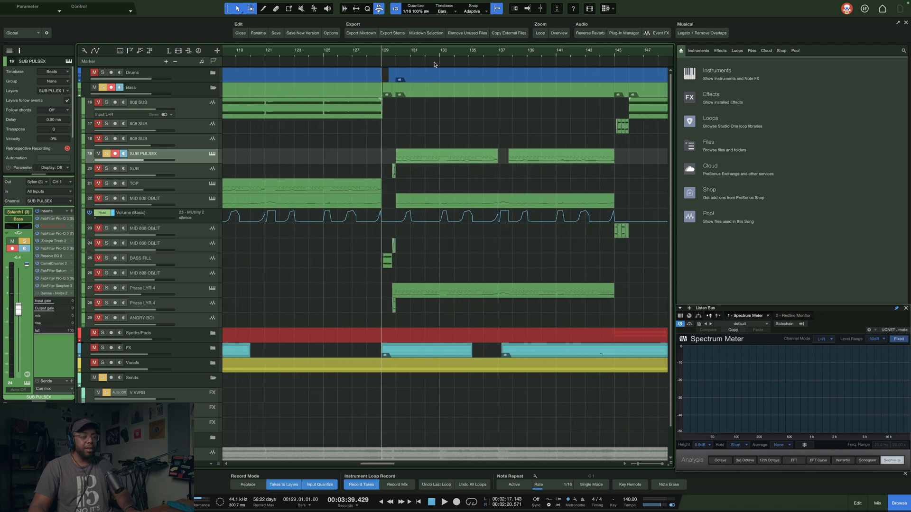
{"action": "key", "text": "space"}
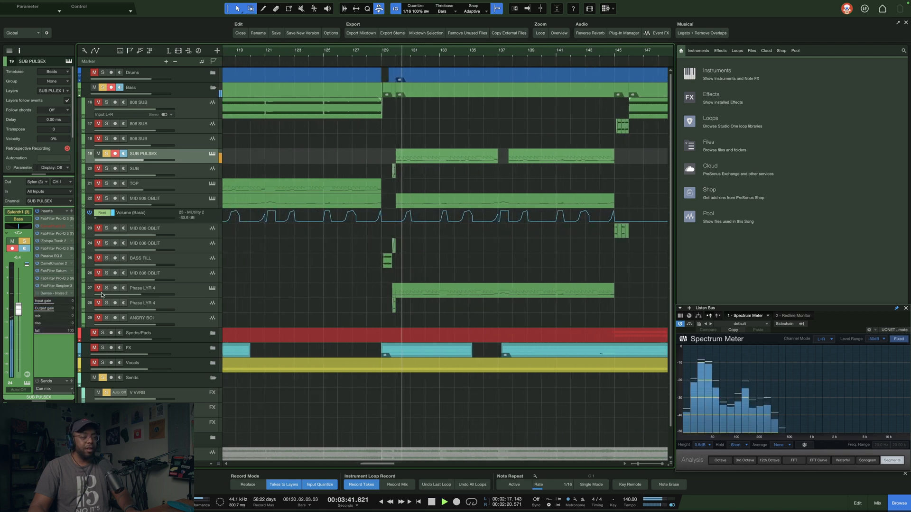
{"action": "key", "text": "space"}
- Select and solo the Phase LYR 4 instrument track, audition it around bar 130, and stop playback
{"action": "left_click", "coordinate": [179, 291]}
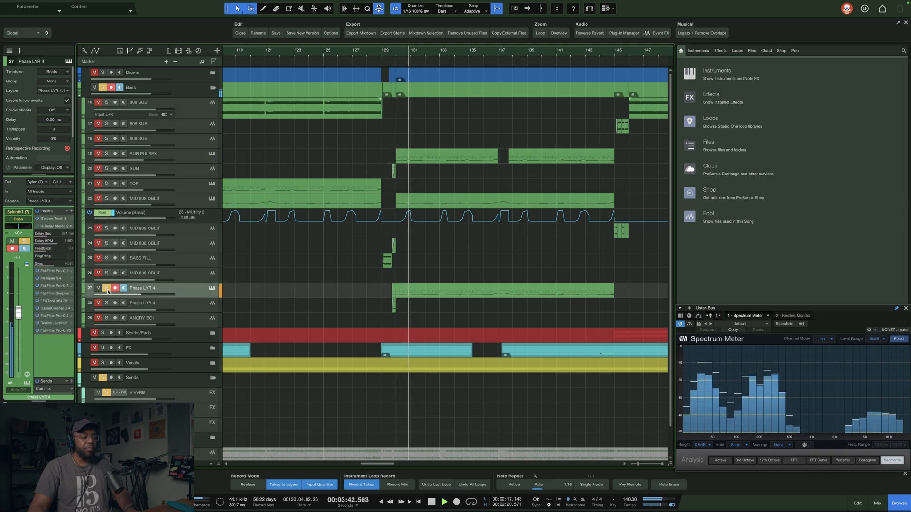
{"action": "key", "text": "space"}
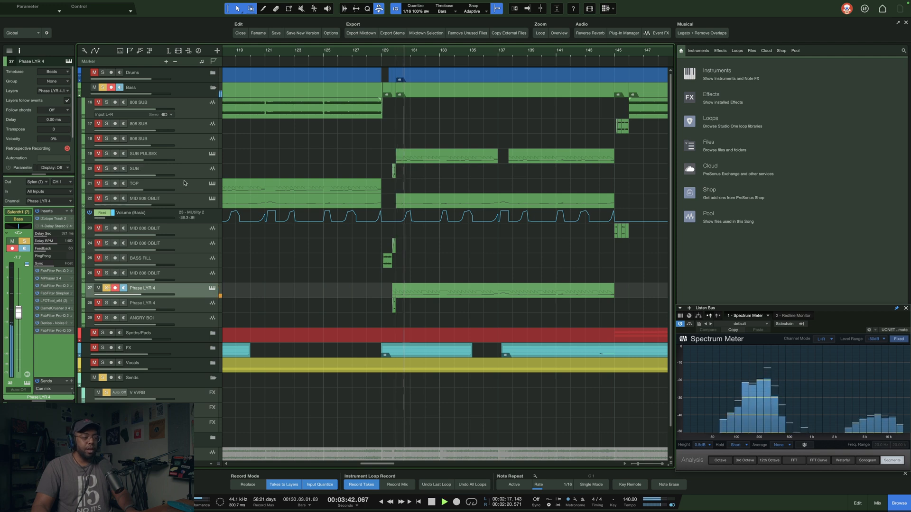
{"action": "scroll", "coordinate": [476, 46], "scroll_direction": "down", "scroll_amount": 5}
{"action": "key", "text": "space"}
{"action": "scroll", "coordinate": [380, 47], "scroll_direction": "down", "scroll_amount": 2}
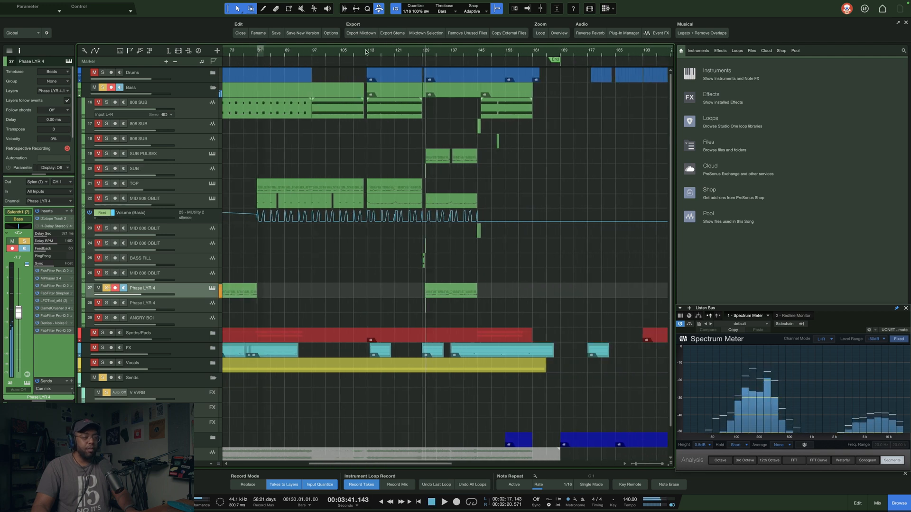
- Solo and select the TOP track, play it from bar 83, and view its Sylenth1 instrument
{"action": "left_click", "coordinate": [260, 52]}
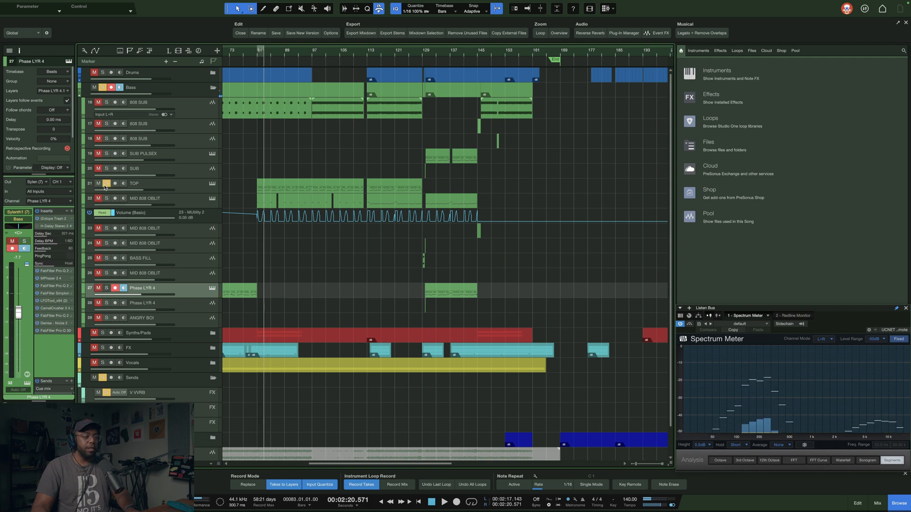
{"action": "scroll", "coordinate": [268, 60], "scroll_direction": "up", "scroll_amount": 6}
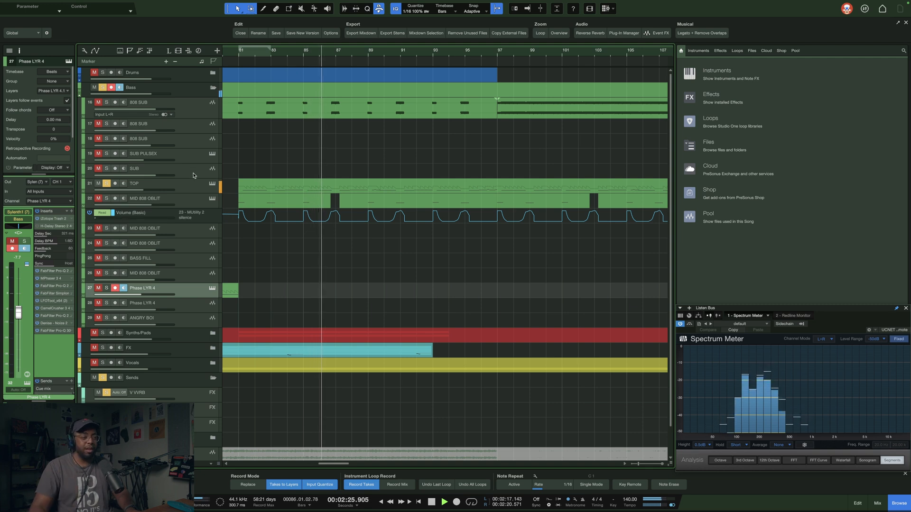
{"action": "left_click", "coordinate": [168, 189]}
{"action": "left_click", "coordinate": [212, 184]}
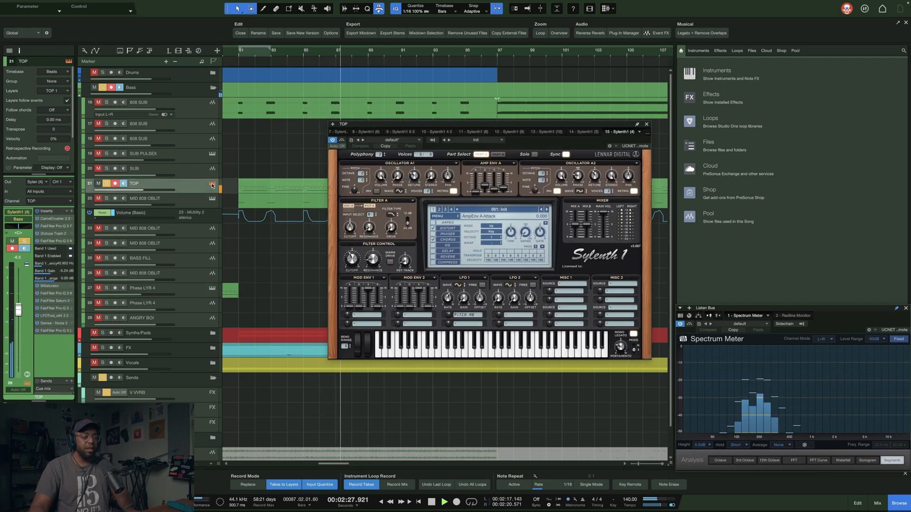
{"action": "left_click", "coordinate": [646, 126]}
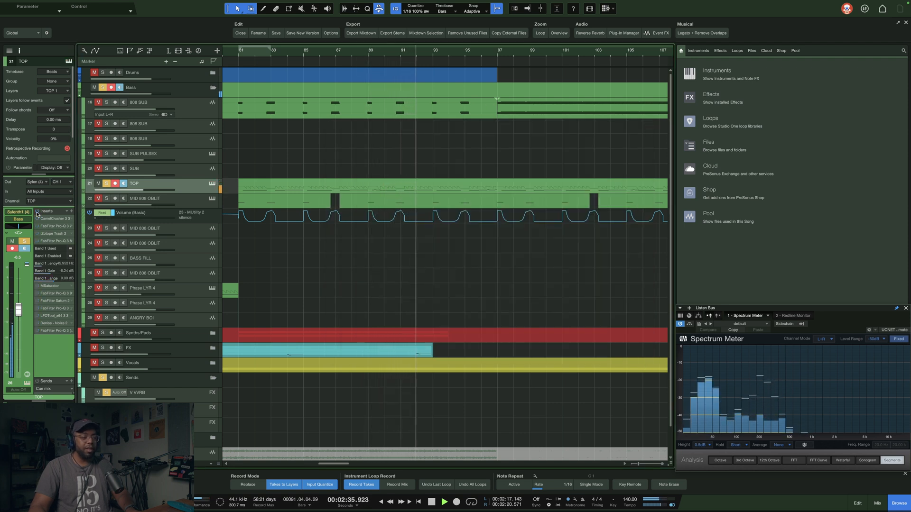
- Compare the TOP track with its inserts bypassed and enabled, replaying it from bar 83
{"action": "key", "text": "space"}
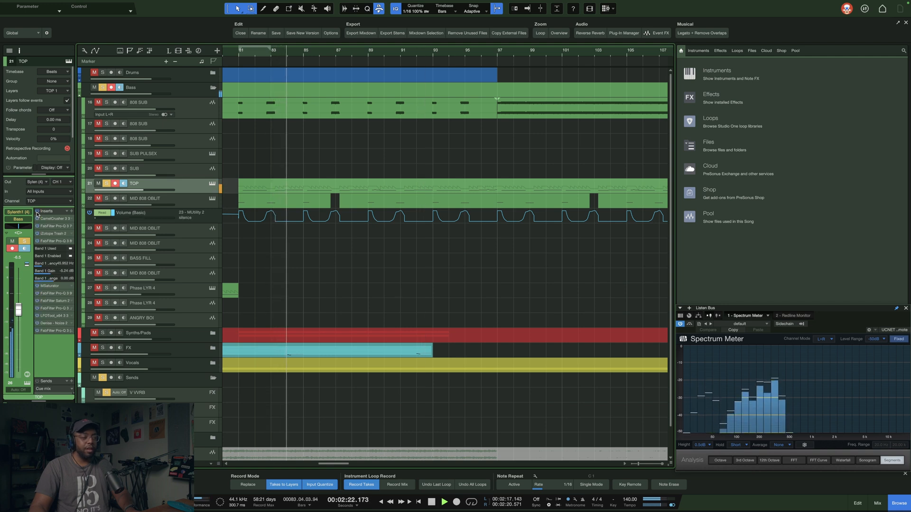
{"action": "scroll", "coordinate": [333, 55], "scroll_direction": "down", "scroll_amount": 5}
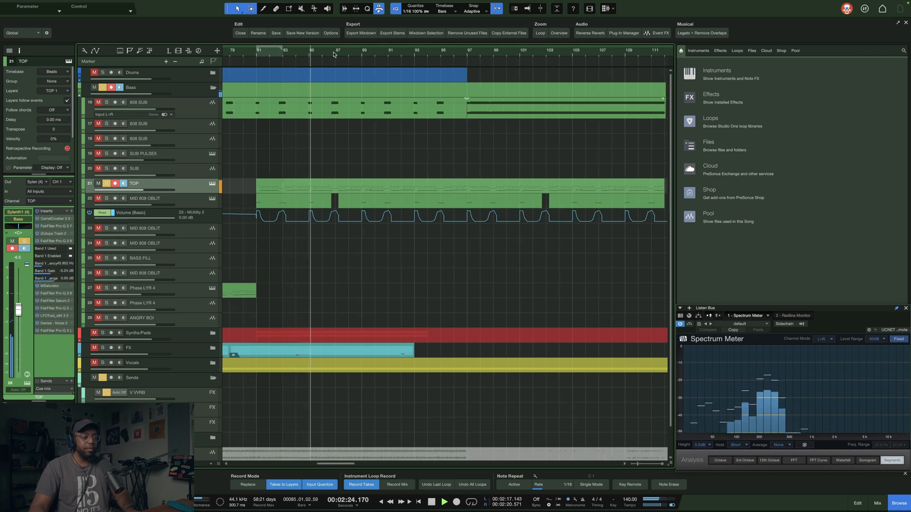
{"action": "key", "text": "space"}
- Solo the first 808 SUB track together with TOP and audition the two layers from bar 57
{"action": "left_click", "coordinate": [107, 103]}
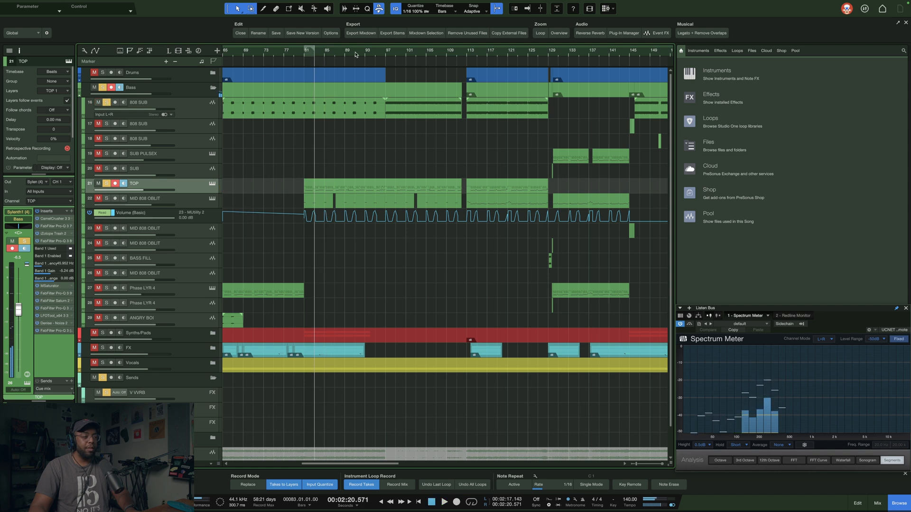
{"action": "scroll", "coordinate": [397, 56], "scroll_direction": "down", "scroll_amount": 4}
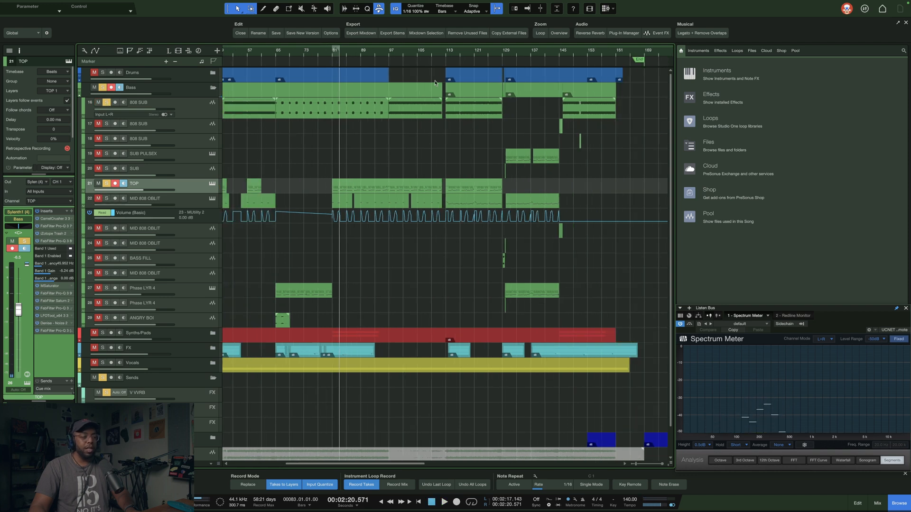
{"action": "scroll", "coordinate": [317, 49], "scroll_direction": "down", "scroll_amount": 4}
{"action": "scroll", "coordinate": [317, 49], "scroll_direction": "up", "scroll_amount": 3}
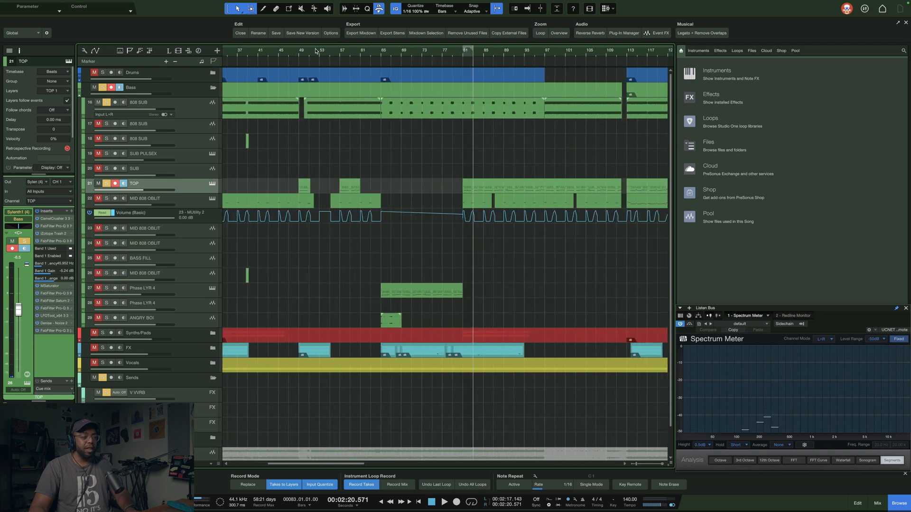
{"action": "left_click", "coordinate": [340, 53]}
{"action": "scroll", "coordinate": [339, 54], "scroll_direction": "up", "scroll_amount": 2}
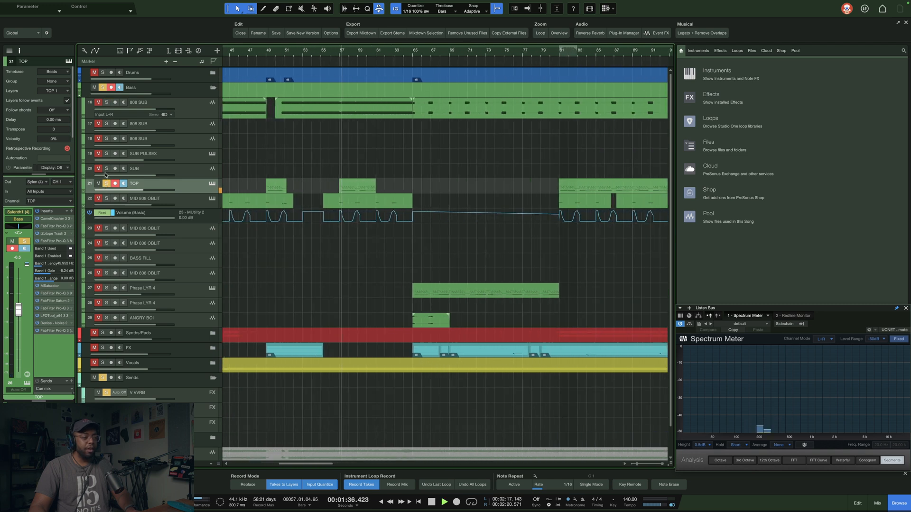
{"action": "key", "text": "space"}
{"action": "left_click", "coordinate": [107, 103]}
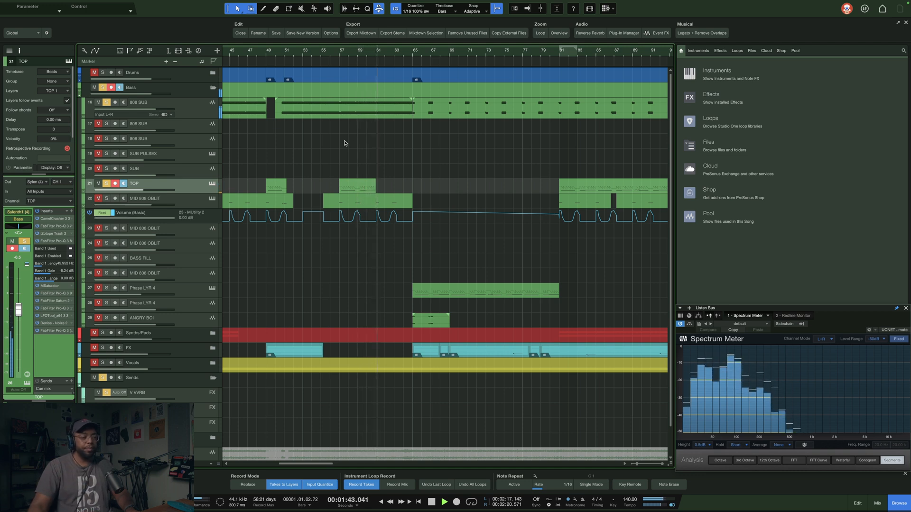
{"action": "key", "text": "space"}
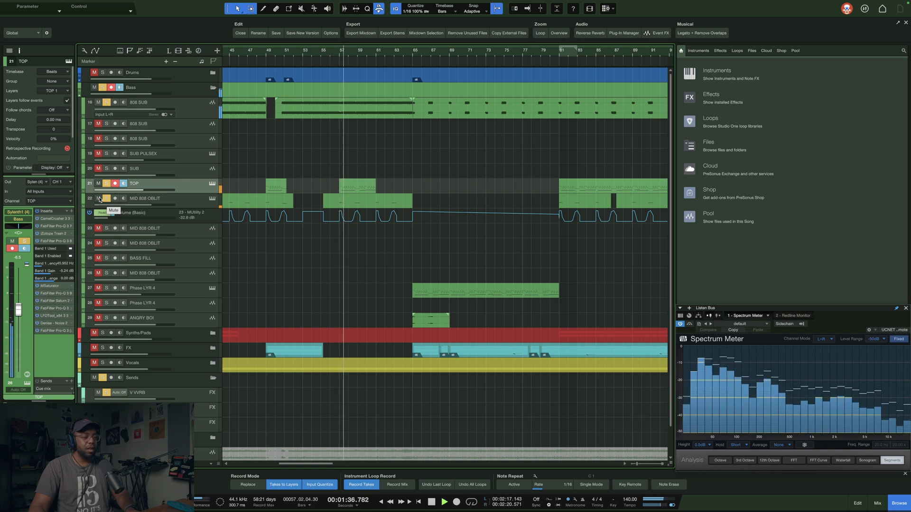
- Select the soloed MID 808 OBLIT instrument track, audition it with 808 SUB and TOP from bar 57, and peek into the Synths/Pads folder
{"action": "left_click", "coordinate": [196, 204]}
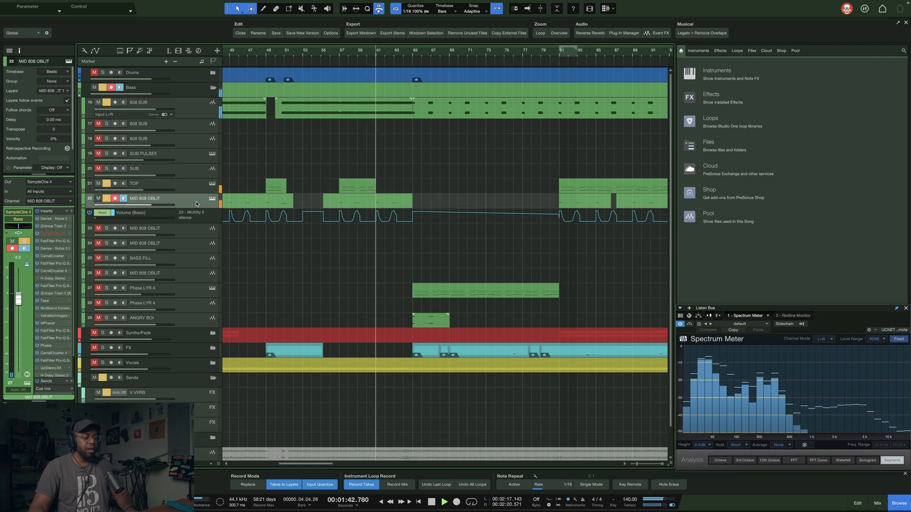
{"action": "key", "text": "space"}
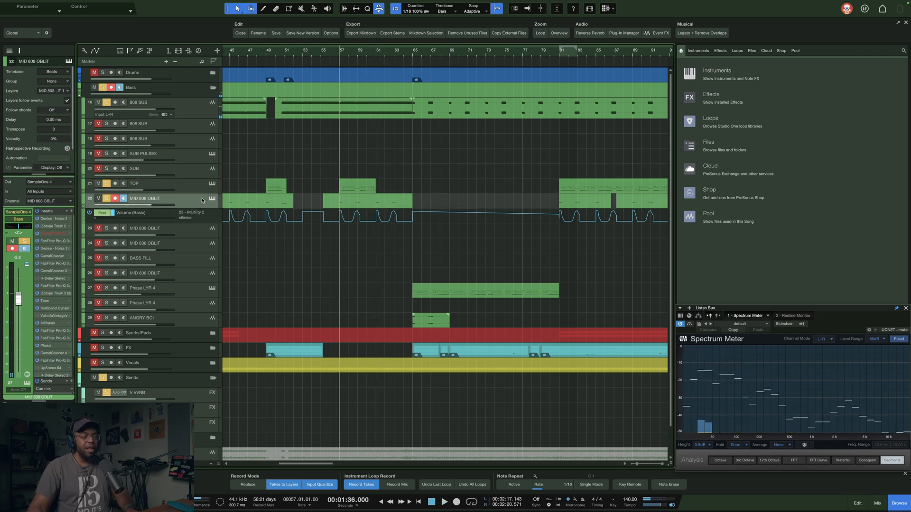
{"action": "left_click_drag", "start_coordinate": [395, 51], "coordinate": [411, 41]}
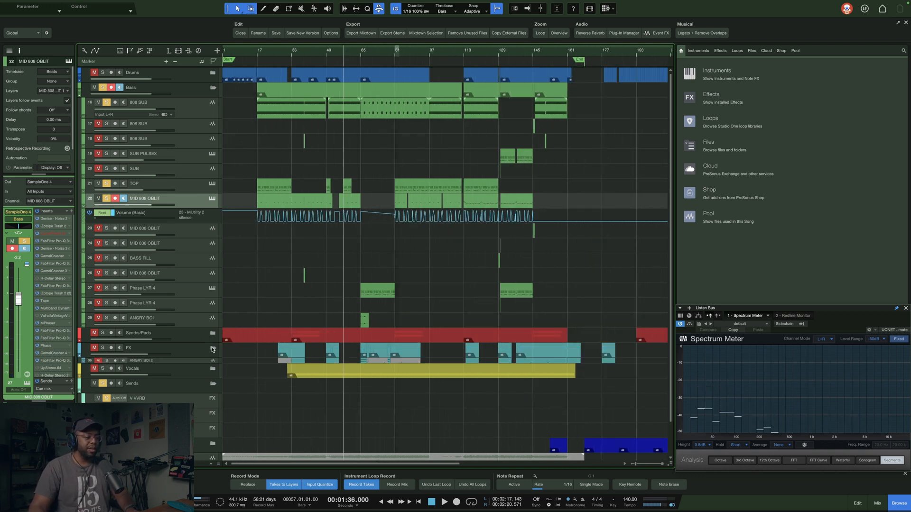
{"action": "left_click", "coordinate": [212, 334]}
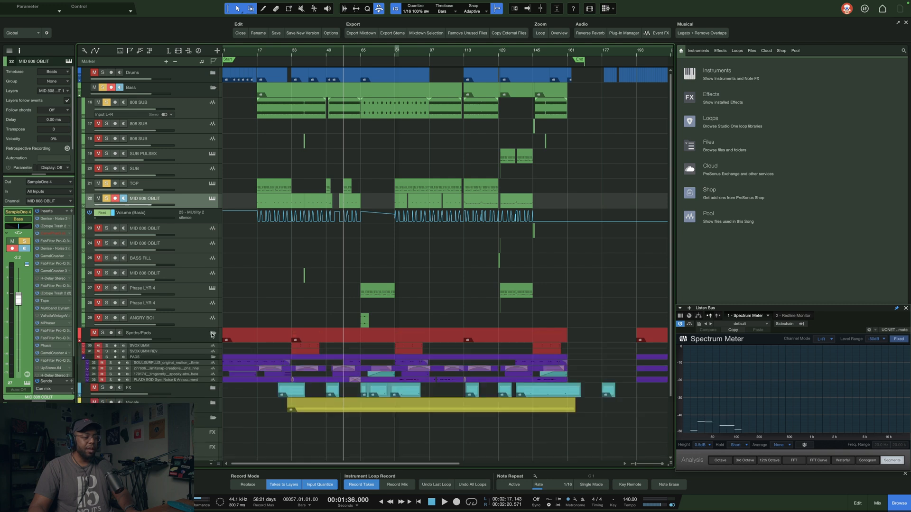
{"action": "left_click", "coordinate": [212, 334]}
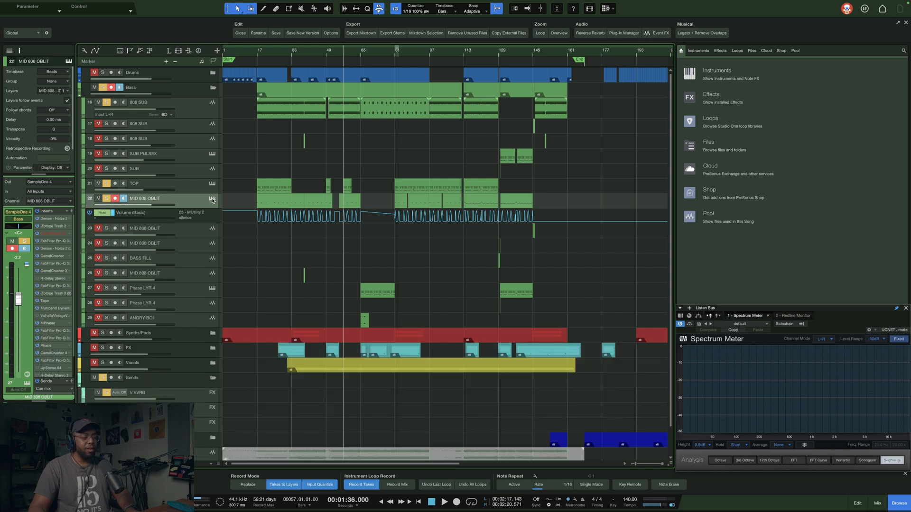
- Increase the height of the MID 808 OBLIT instrument track and briefly replay the soloed bass layers from bar 57
{"action": "left_click_drag", "start_coordinate": [208, 209], "coordinate": [209, 216]}
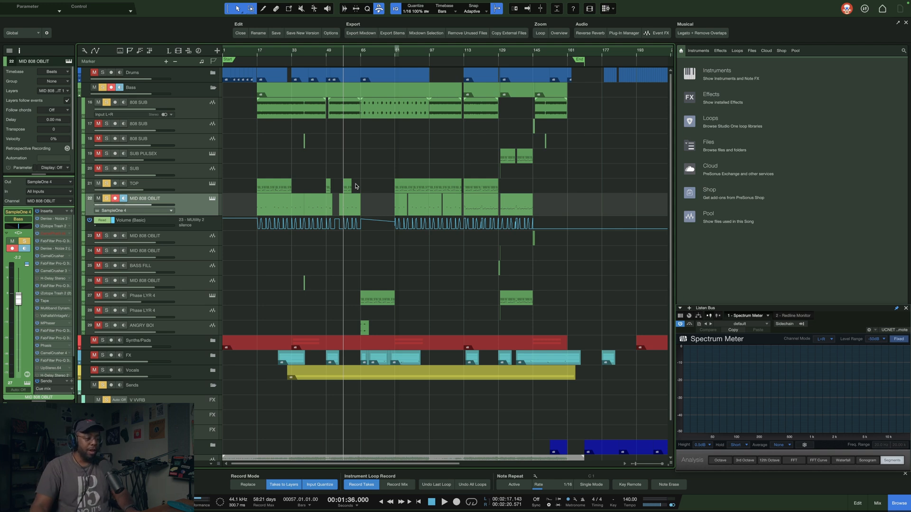
{"action": "key", "text": "space"}
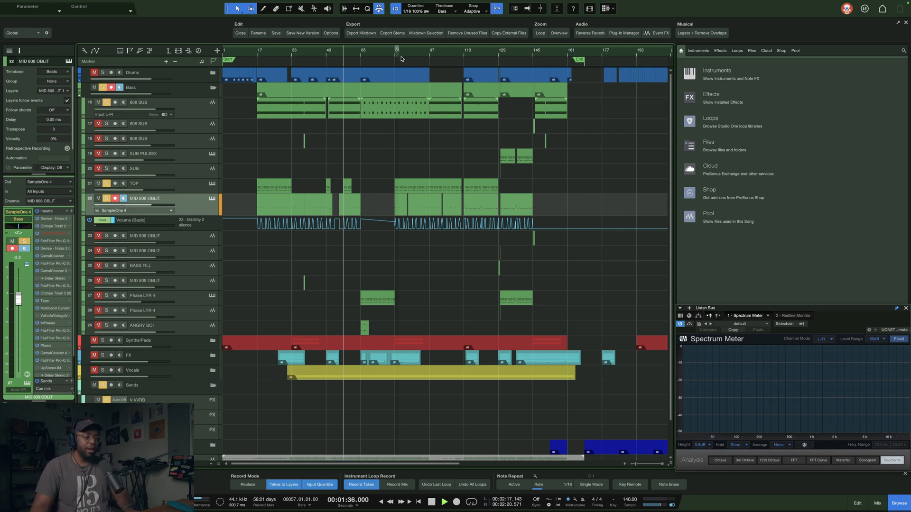
{"action": "key", "text": "space"}
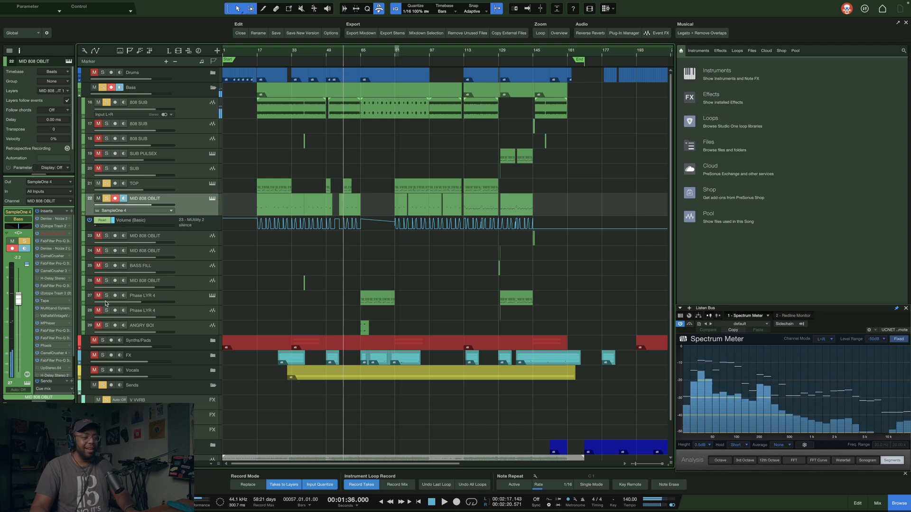
- Solo the ANGRY BOI track and audition it from bar 65
{"action": "scroll", "coordinate": [363, 57], "scroll_direction": "up", "scroll_amount": 10}
{"action": "left_click", "coordinate": [337, 52]}
{"action": "key", "text": "space"}
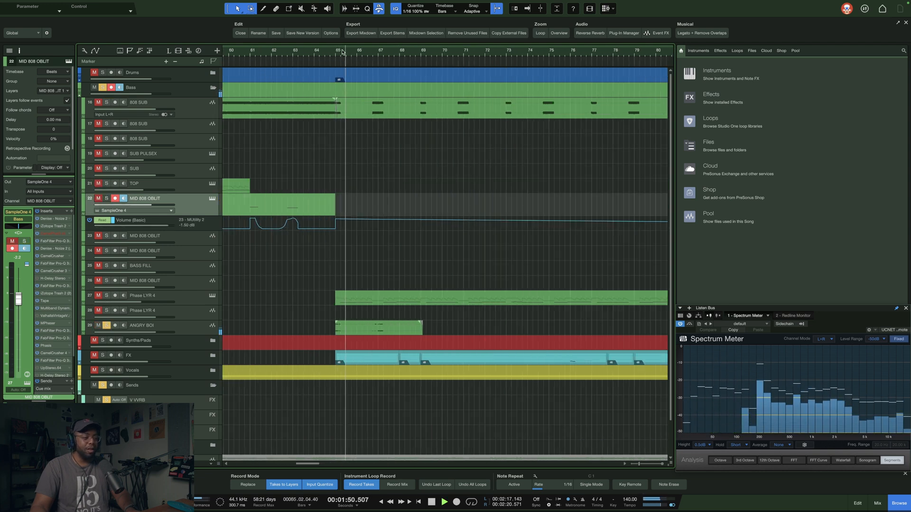
{"action": "scroll", "coordinate": [341, 52], "scroll_direction": "down", "scroll_amount": 5}
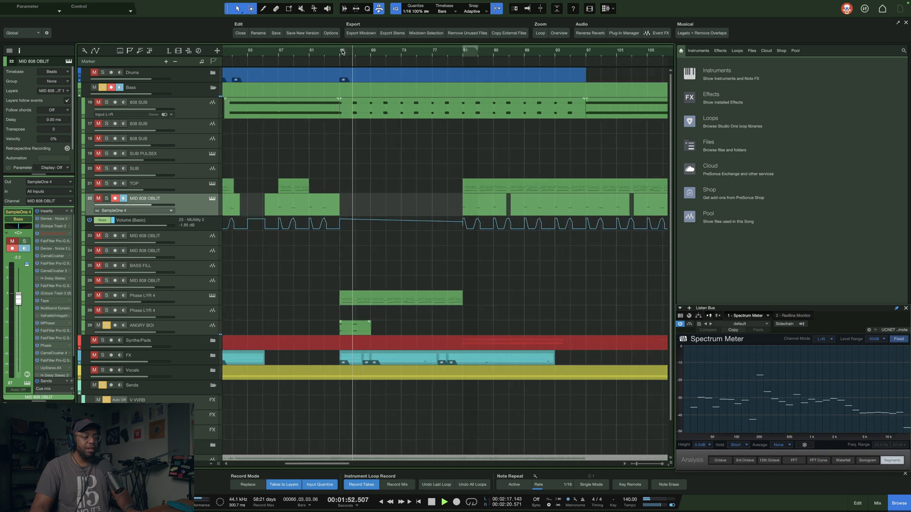
{"action": "key", "text": "space"}
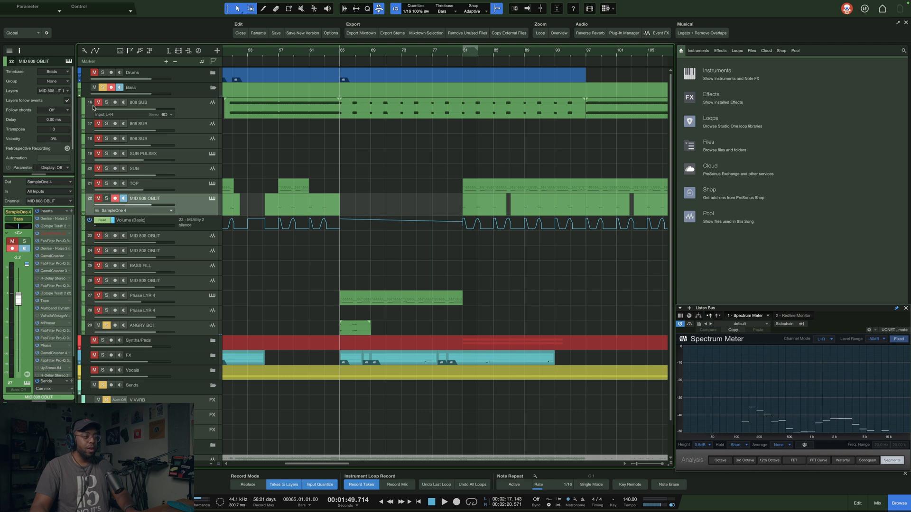
- Solo the entire Bass folder and play all its layers together from bar 65
{"action": "left_click", "coordinate": [102, 88]}
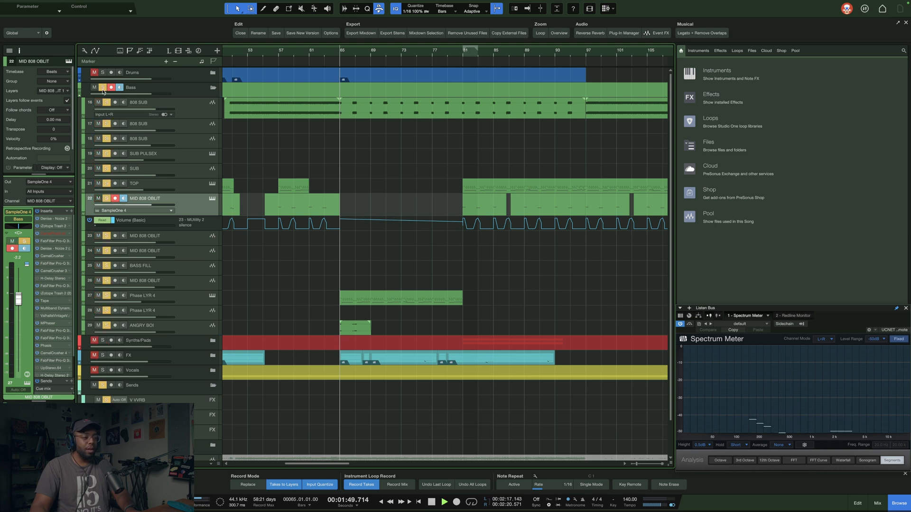
{"action": "scroll", "coordinate": [372, 53], "scroll_direction": "down", "scroll_amount": 5}
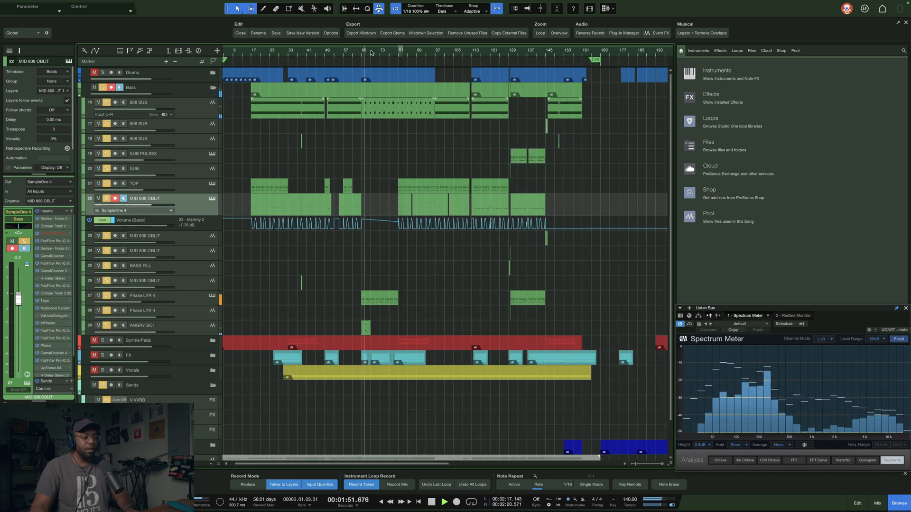
{"action": "scroll", "coordinate": [371, 53], "scroll_direction": "up", "scroll_amount": 5}
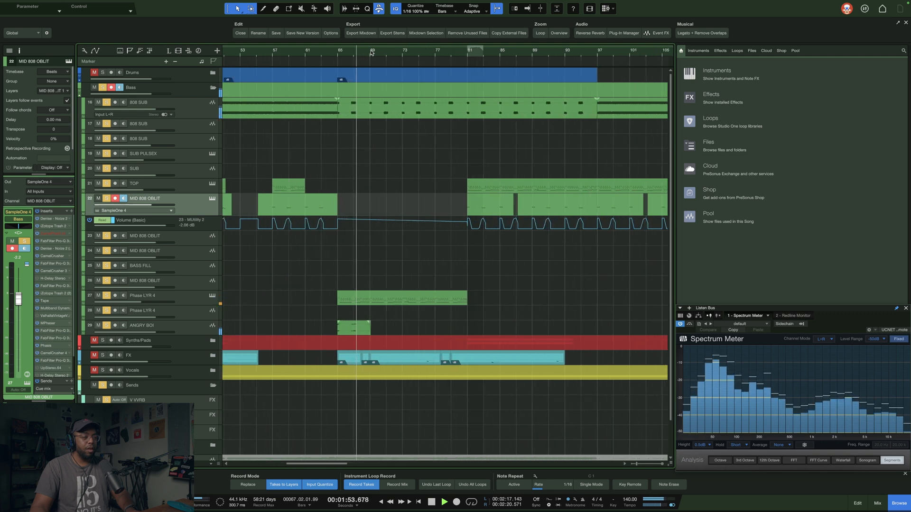
{"action": "scroll", "coordinate": [371, 53], "scroll_direction": "down", "scroll_amount": 6}
{"action": "key", "text": "space"}
- Play the soloed Bass folder from bar 33 and stop playback
{"action": "scroll", "coordinate": [351, 54], "scroll_direction": "up", "scroll_amount": 3}
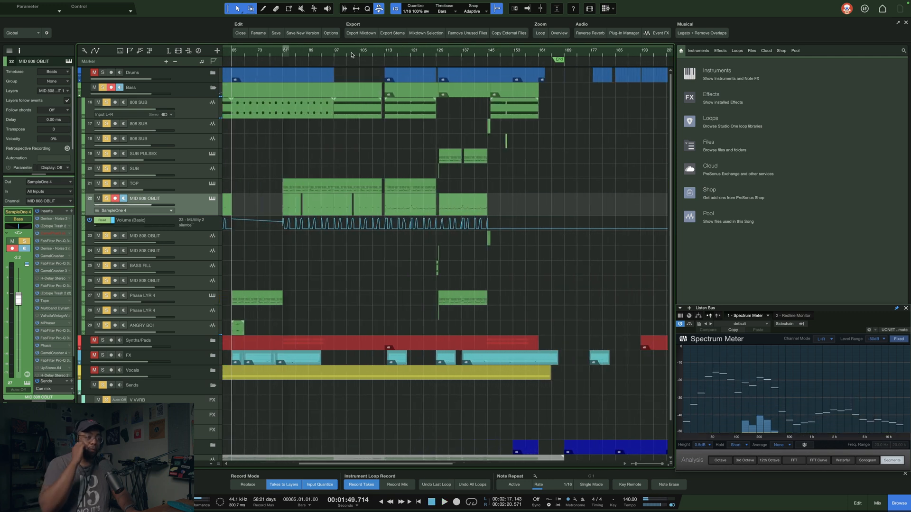
{"action": "scroll", "coordinate": [348, 53], "scroll_direction": "down", "scroll_amount": 4}
{"action": "left_click", "coordinate": [264, 52]}
{"action": "key", "text": "space"}
{"action": "scroll", "coordinate": [273, 53], "scroll_direction": "up", "scroll_amount": 3}
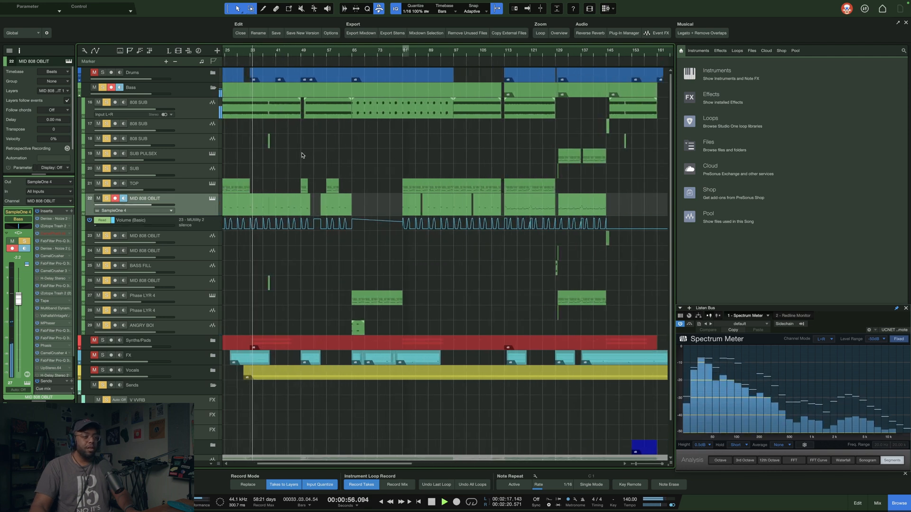
{"action": "key", "text": "space"}
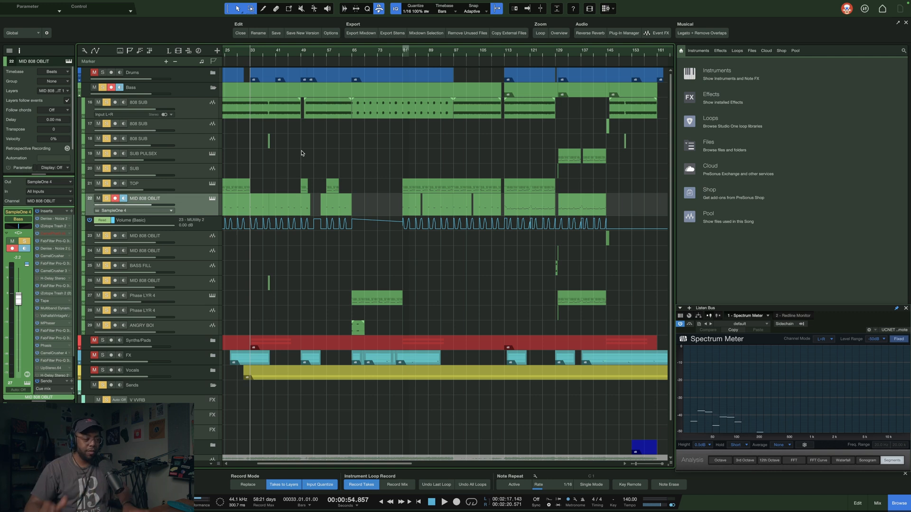
- Solo and expand the Synths/Pads folder, and reduce the height of the track rows
{"action": "scroll", "coordinate": [333, 51], "scroll_direction": "down", "scroll_amount": 4}
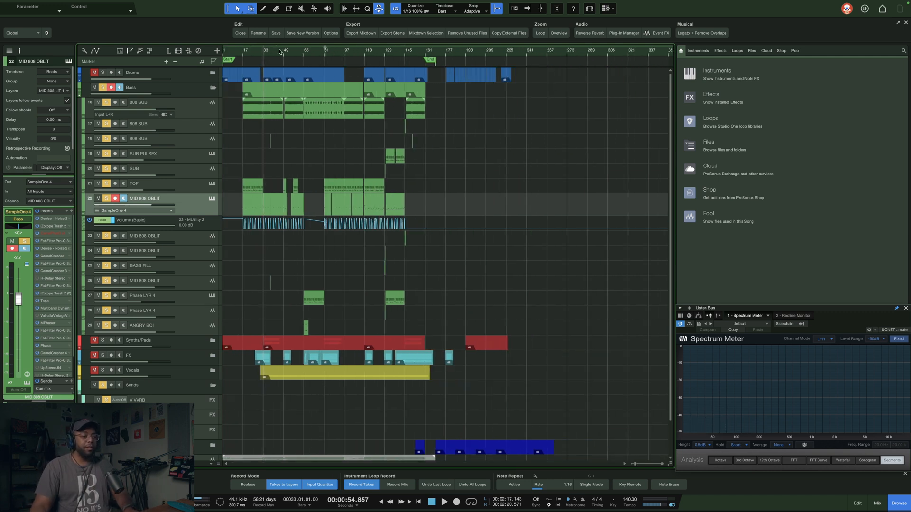
{"action": "scroll", "coordinate": [310, 54], "scroll_direction": "up", "scroll_amount": 2}
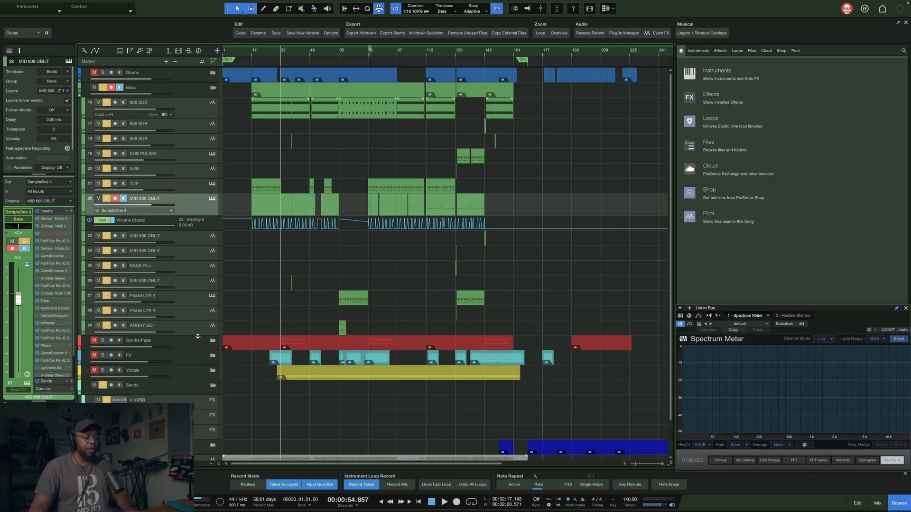
{"action": "left_click", "coordinate": [213, 341]}
{"action": "scroll", "coordinate": [253, 287], "scroll_direction": "down", "scroll_amount": 2}
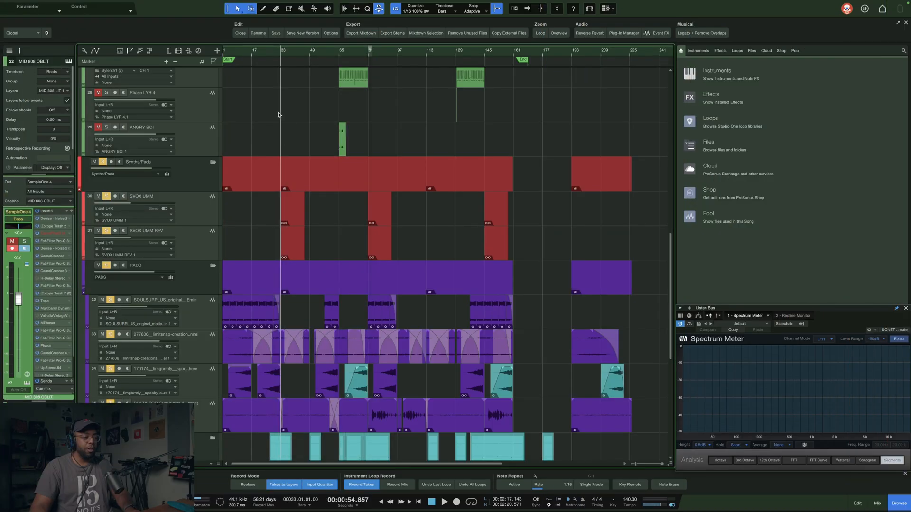
{"action": "key", "text": "shift+w"}
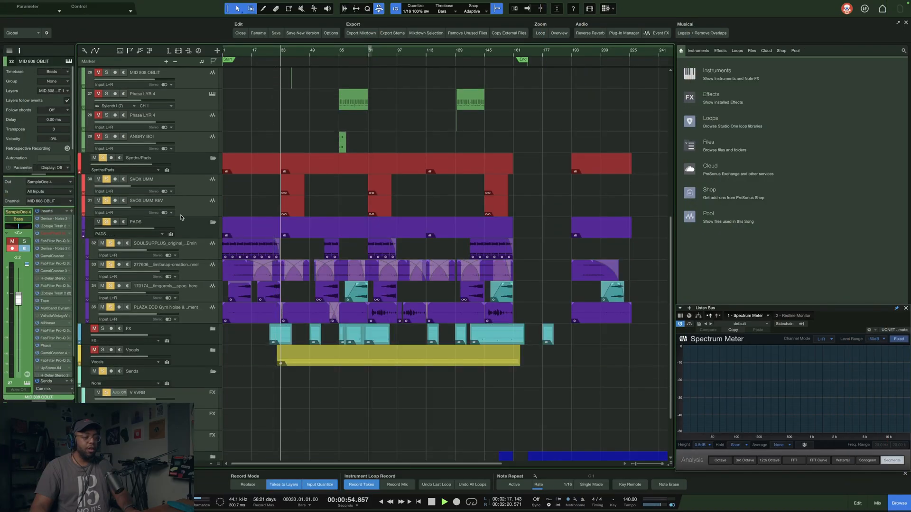
- Audition the soloed Synths/Pads layers from bar 33 and again from bar 37
{"action": "key", "text": "space"}
{"action": "key", "text": "space"}
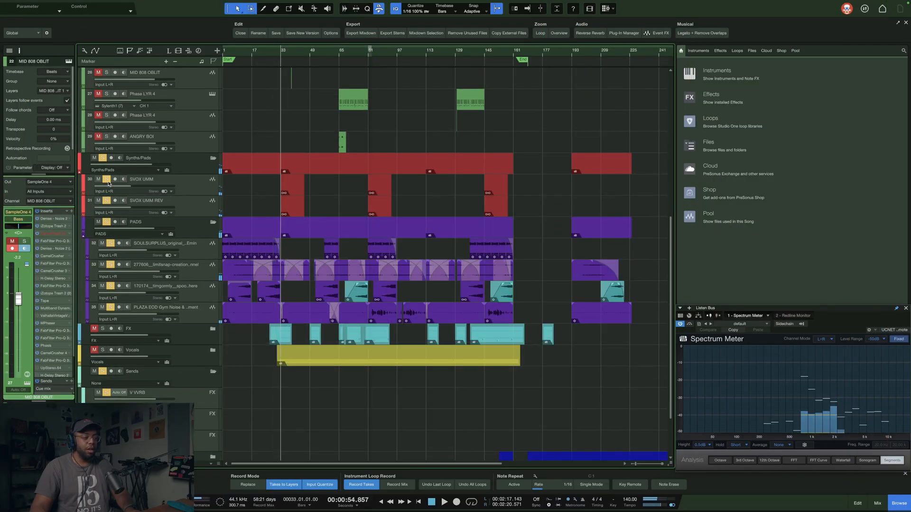
{"action": "key", "text": "space"}
{"action": "left_click_drag", "start_coordinate": [277, 51], "coordinate": [275, 77]}
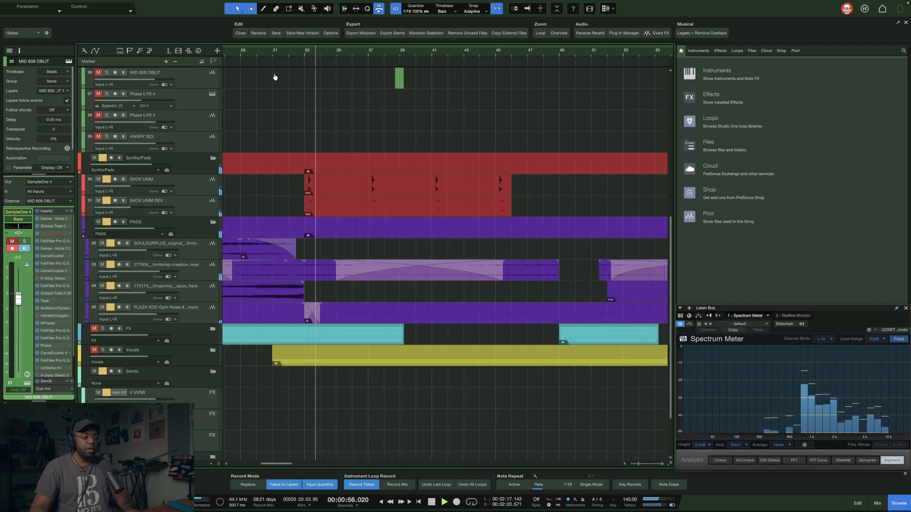
{"action": "left_click", "coordinate": [376, 55]}
{"action": "left_click", "coordinate": [369, 55]}
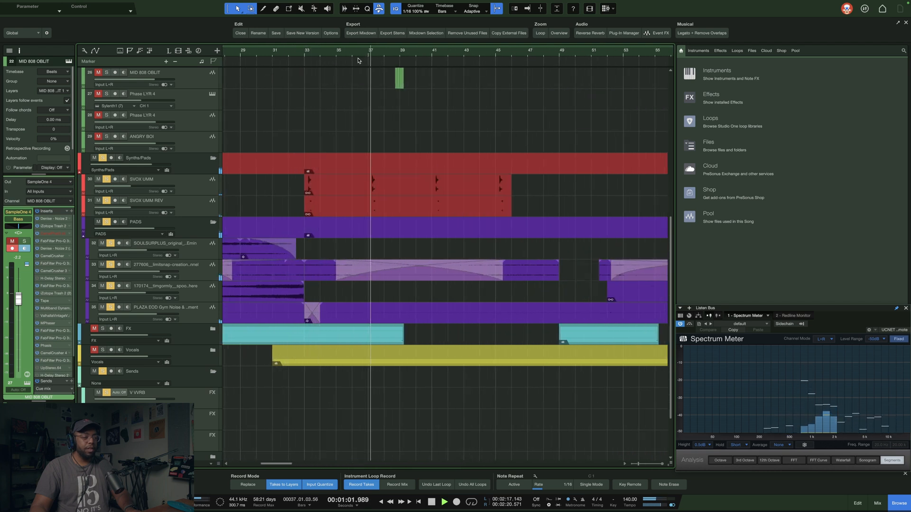
{"action": "key", "text": "space"}
- Solo and select the PADS folder track within Synths/Pads
{"action": "left_click", "coordinate": [107, 225]}
{"action": "left_click", "coordinate": [107, 224]}
{"action": "left_click", "coordinate": [183, 224]}
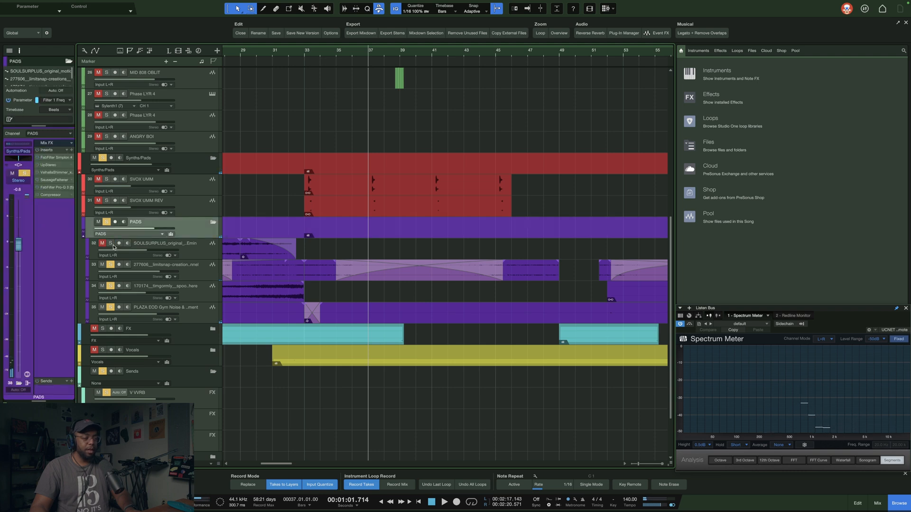
- Solo only the 277606__limitsnap audio track within PADS and play it from bar 30
{"action": "left_click", "coordinate": [109, 264], "text": "ctrl"}
{"action": "scroll", "coordinate": [441, 53], "scroll_direction": "down", "scroll_amount": 2}
{"action": "left_click", "coordinate": [305, 54]}
{"action": "scroll", "coordinate": [331, 52], "scroll_direction": "down", "scroll_amount": 3}
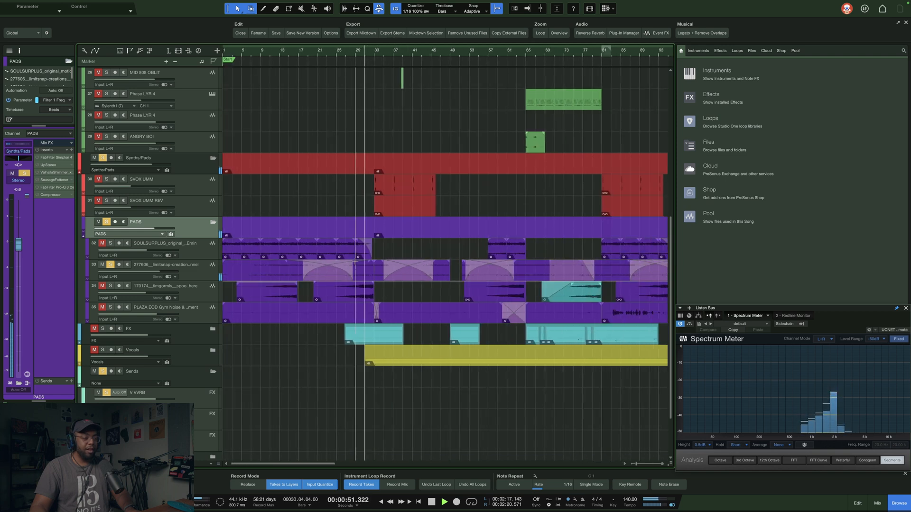
- Select the 277606__limitsnap clip ending near bar 33, check its event properties, and stop playback
{"action": "right_click", "coordinate": [360, 274]}
{"action": "left_click", "coordinate": [368, 274]}
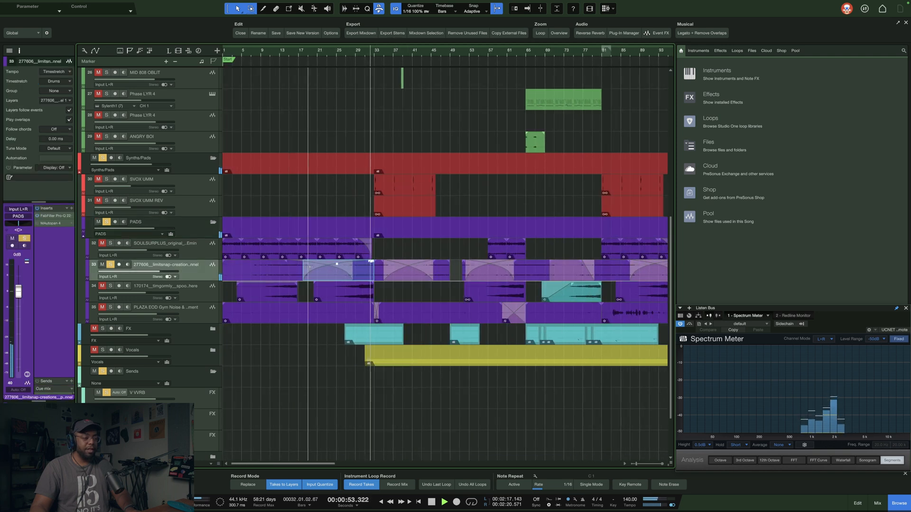
{"action": "right_click", "coordinate": [367, 273]}
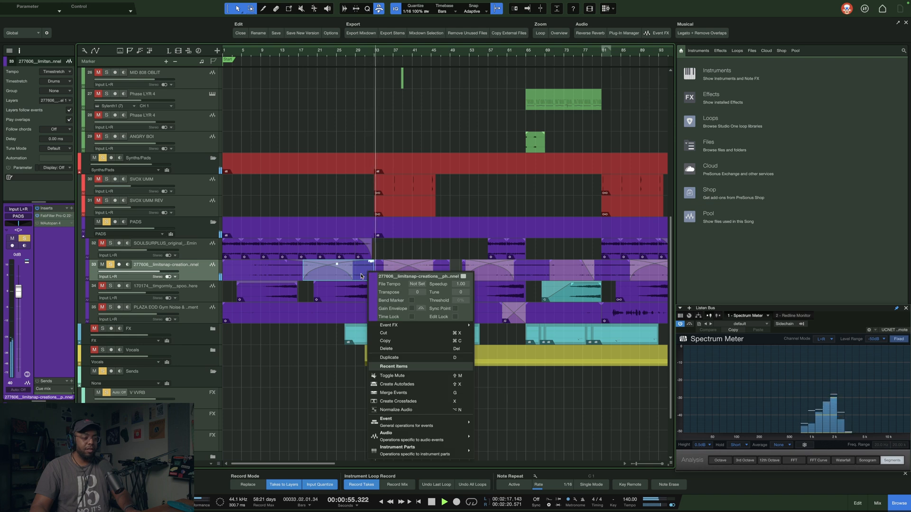
{"action": "key", "text": "space"}
- Solo only the SOULSURPLUS track within PADS, play it from bar 18, and check the event properties of its clip there
{"action": "left_click", "coordinate": [306, 55]}
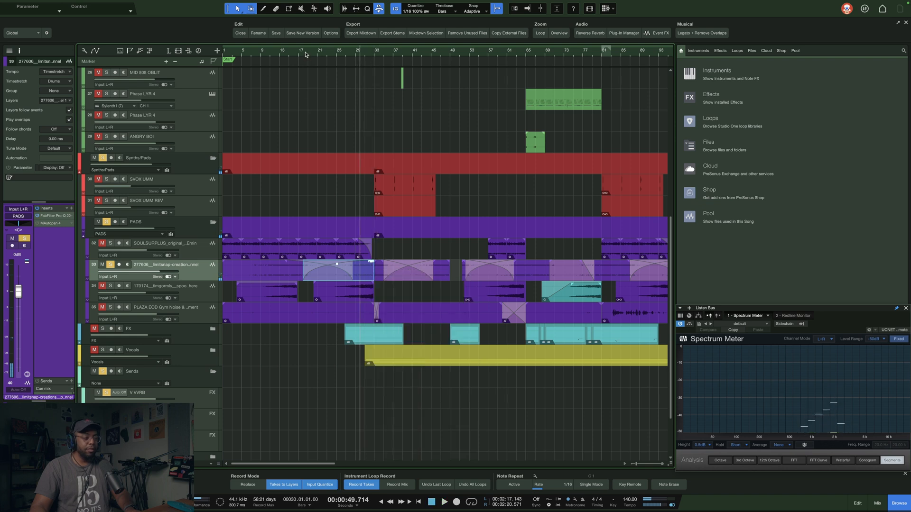
{"action": "left_click", "coordinate": [306, 52]}
{"action": "left_click", "coordinate": [110, 243]}
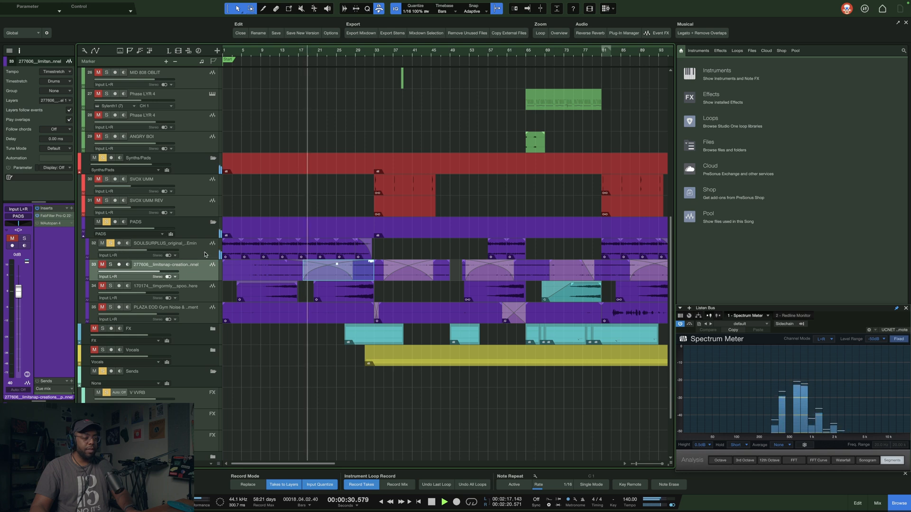
{"action": "right_click", "coordinate": [316, 255]}
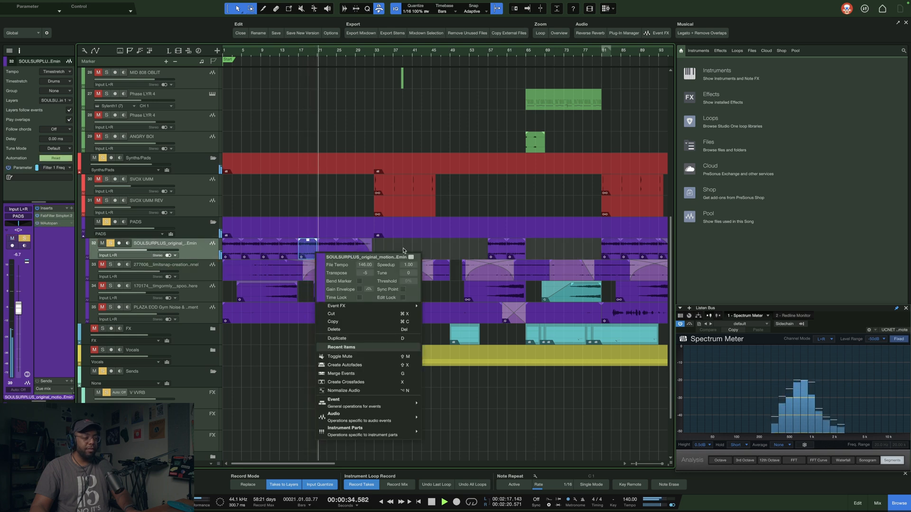
{"action": "left_click", "coordinate": [403, 250]}
{"action": "scroll", "coordinate": [340, 52], "scroll_direction": "down", "scroll_amount": 4}
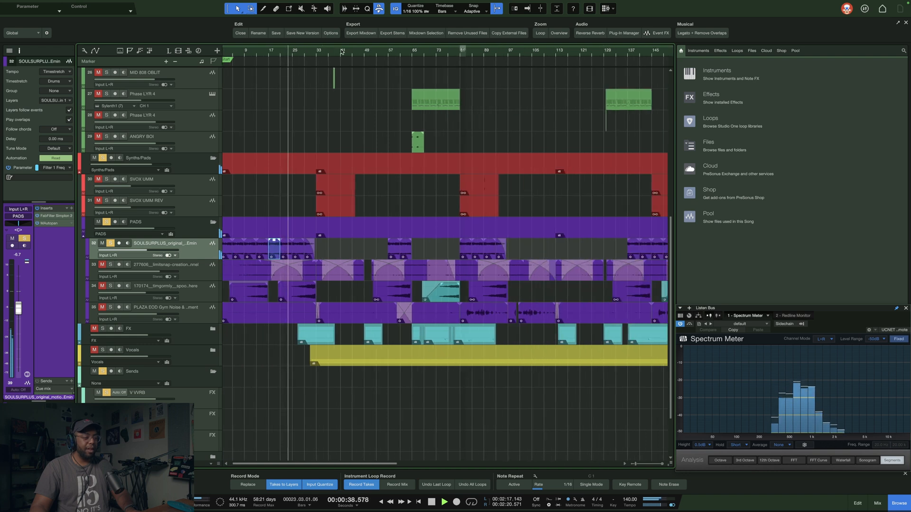
{"action": "key", "text": "space"}
- Solo only the 170174 track within PADS and play it from bar 30
{"action": "left_click", "coordinate": [111, 286]}
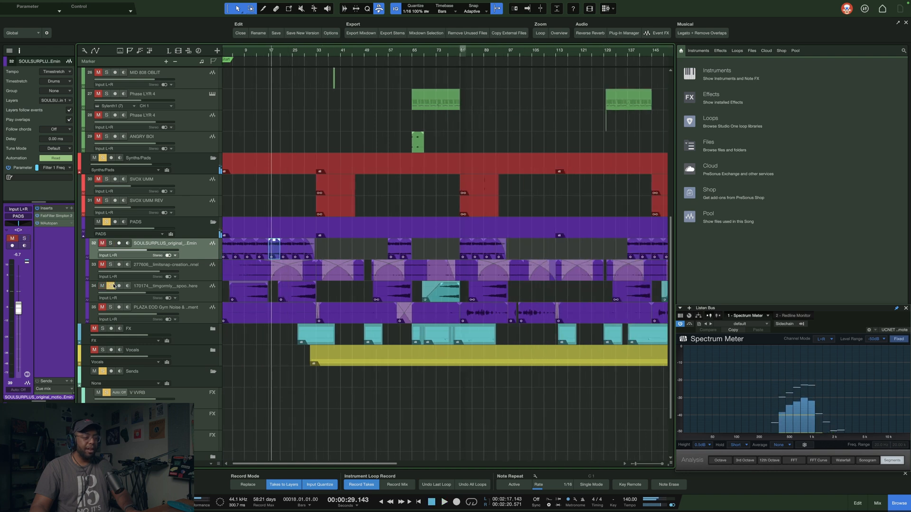
{"action": "left_click", "coordinate": [307, 56]}
{"action": "key", "text": "space"}
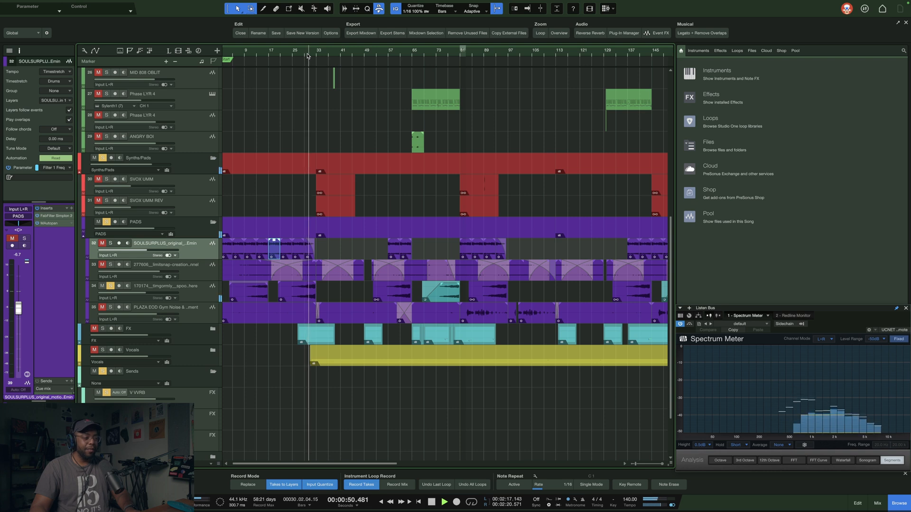
{"action": "scroll", "coordinate": [307, 56], "scroll_direction": "down", "scroll_amount": 3}
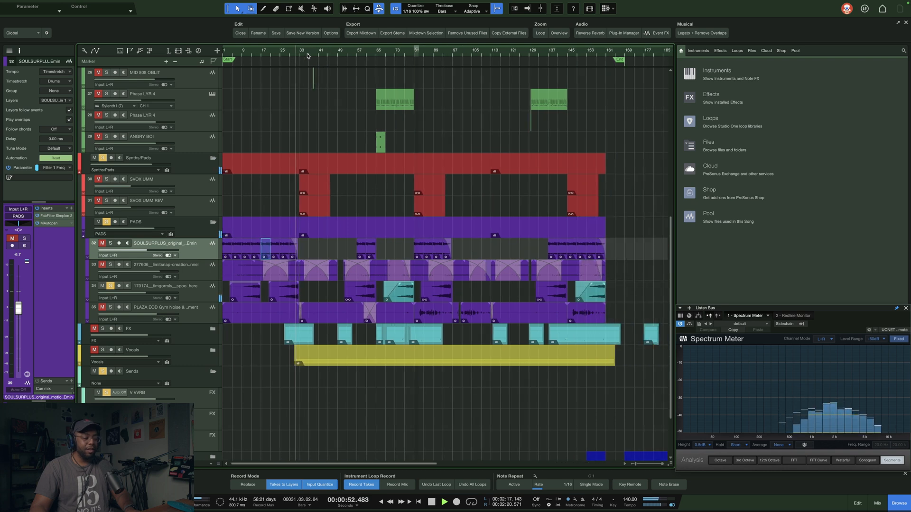
{"action": "scroll", "coordinate": [308, 56], "scroll_direction": "down", "scroll_amount": 1}
{"action": "key", "text": "space"}
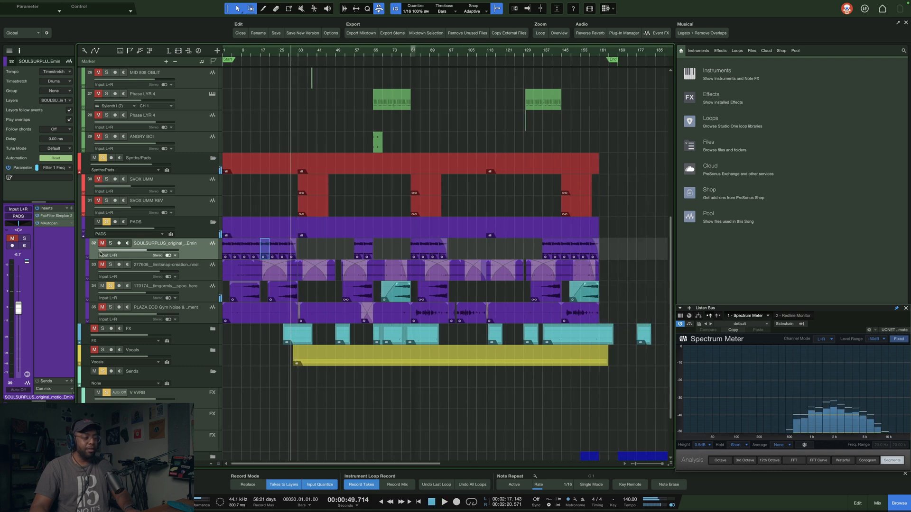
- Solo only the PLAZA EOD Gym Noise track, increase its row height, and select it
{"action": "left_click", "coordinate": [111, 308]}
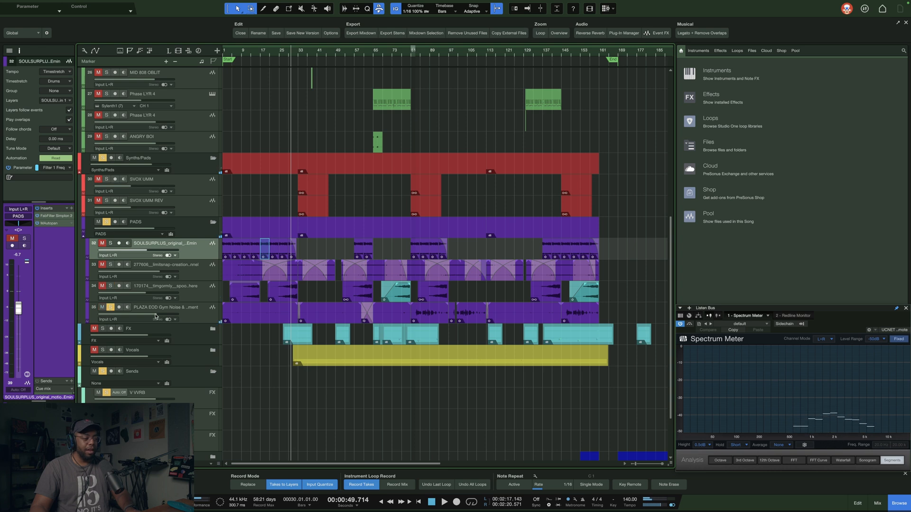
{"action": "left_click_drag", "start_coordinate": [190, 323], "coordinate": [191, 333]}
{"action": "left_click", "coordinate": [202, 325]}
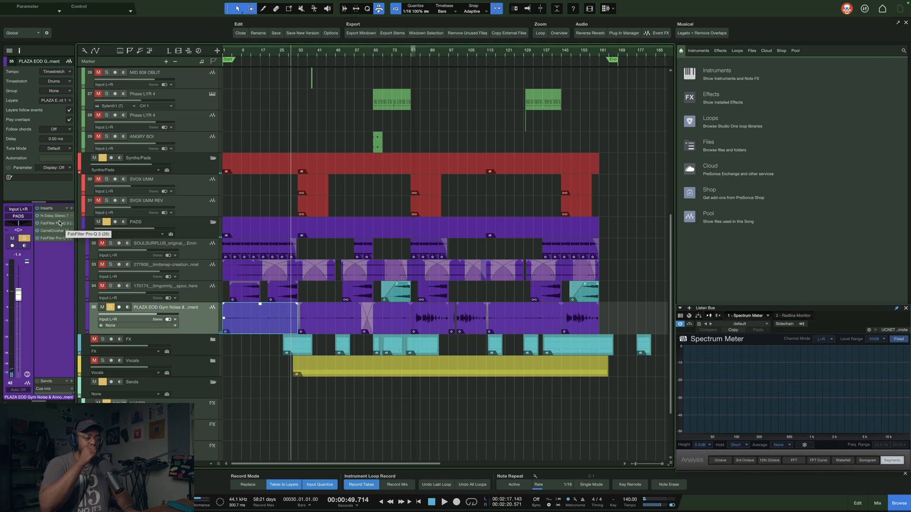
{"action": "key", "text": "space"}
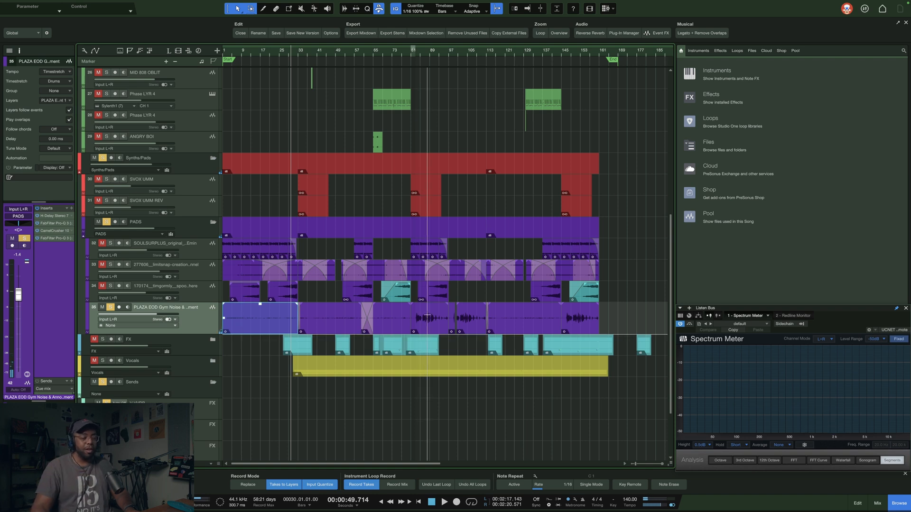
- Audition the PLAZA EOD Gym Noise track from about bars 51, 83 and 89, checking the properties of its second clip
{"action": "left_click", "coordinate": [341, 53]}
{"action": "key", "text": "space"}
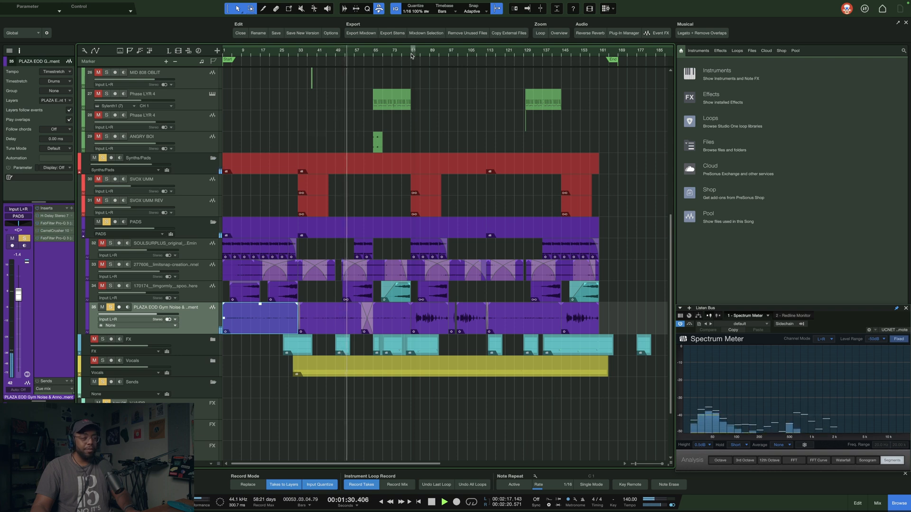
{"action": "right_click", "coordinate": [326, 326]}
{"action": "left_click", "coordinate": [455, 130]}
{"action": "left_click", "coordinate": [418, 55]}
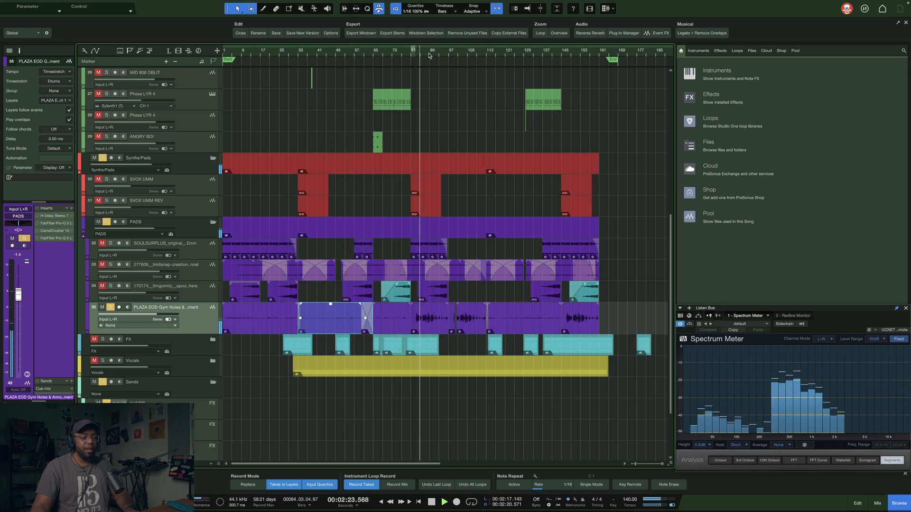
{"action": "left_click", "coordinate": [429, 55]}
{"action": "key", "text": "space"}
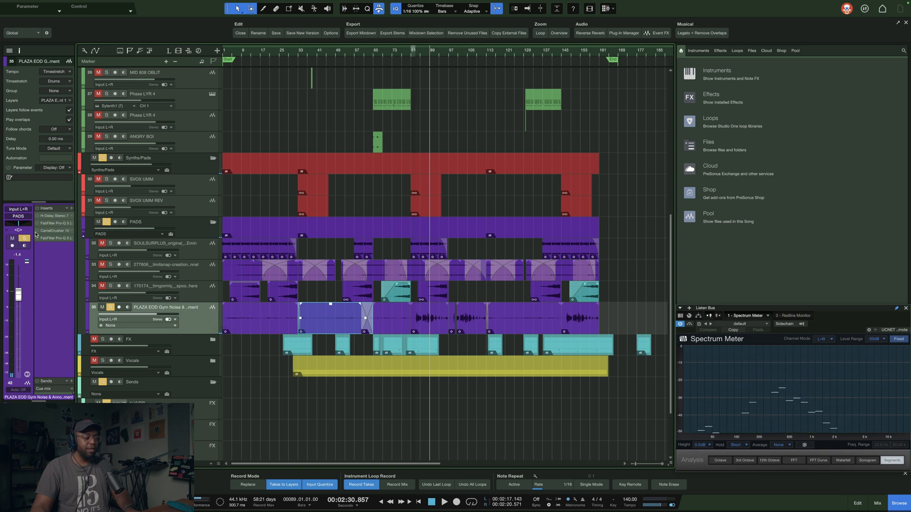
- Solo all layers of the PADS folder, select its folder track, and deselect the PLAZA clip
{"action": "left_click", "coordinate": [108, 223]}
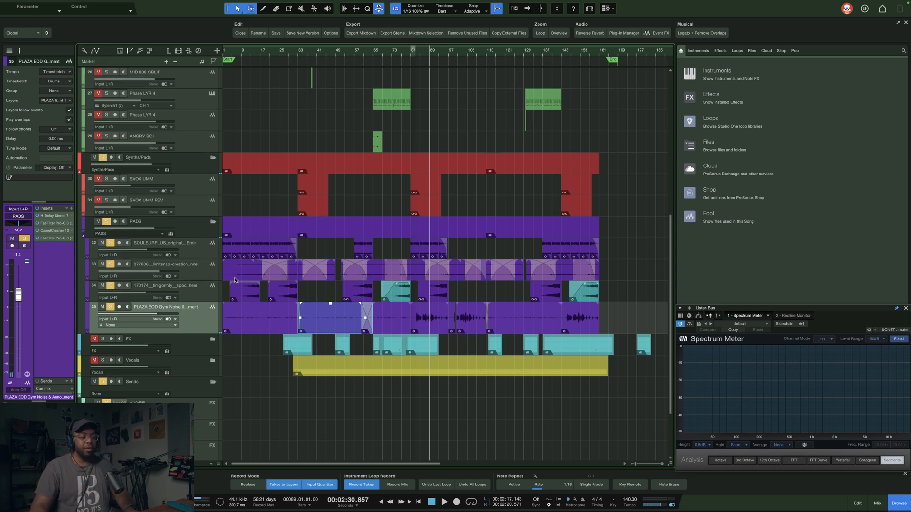
{"action": "scroll", "coordinate": [145, 280], "scroll_direction": "up", "scroll_amount": 1}
{"action": "left_click", "coordinate": [168, 239]}
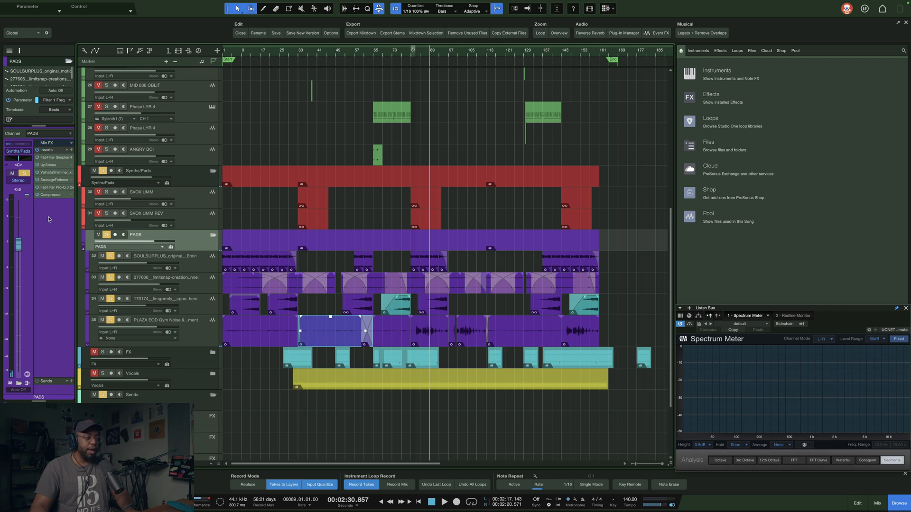
{"action": "left_click", "coordinate": [453, 221]}
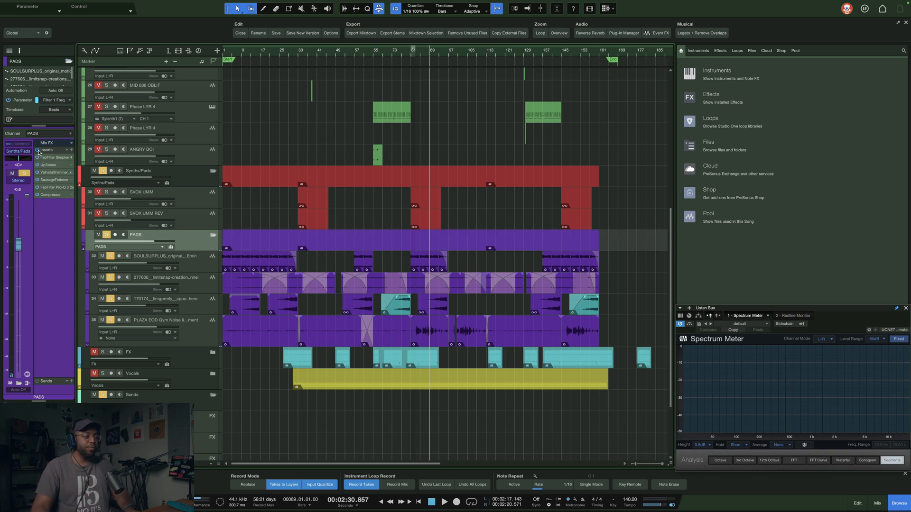
- Audition the combined PADS layers from about bar 58 and from bar 70
{"action": "left_click", "coordinate": [357, 53]}
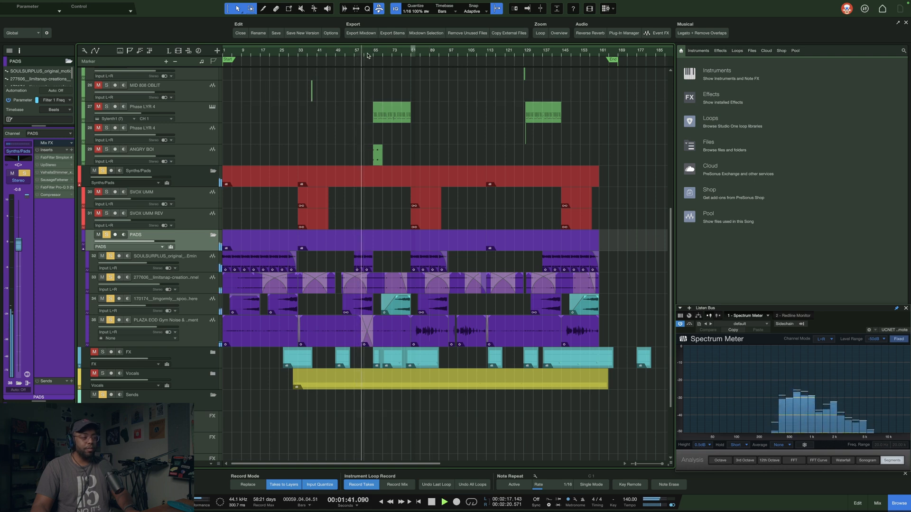
{"action": "left_click", "coordinate": [384, 54]}
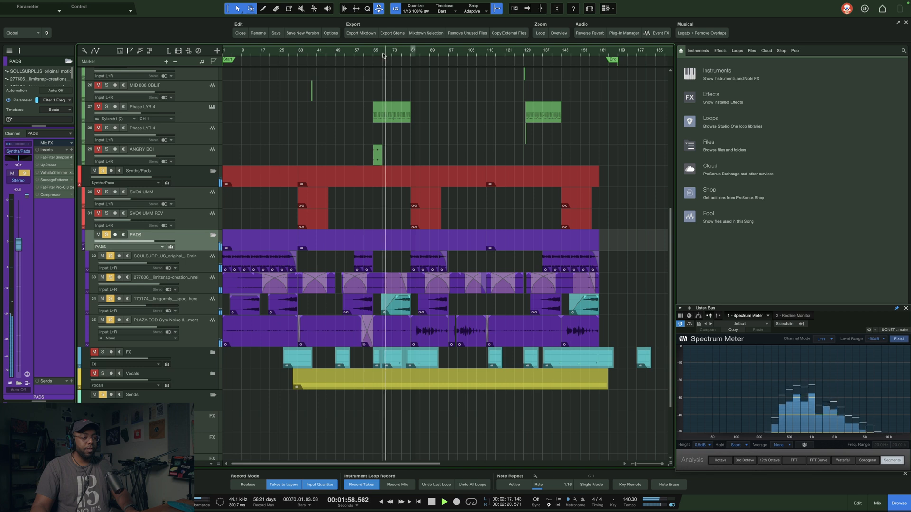
{"action": "key", "text": "space"}
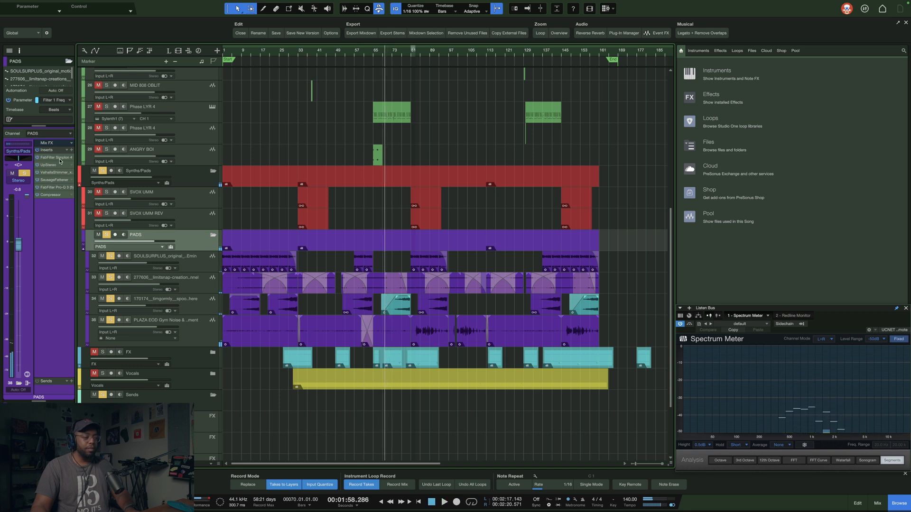
- Review the PADS channel's FabFilter Simplon, UpStereo, ValhallaShimmer, SausageFattener and FabFilter Pro-Q 3 inserts one after another
{"action": "left_click", "coordinate": [59, 159]}
{"action": "left_click", "coordinate": [54, 165]}
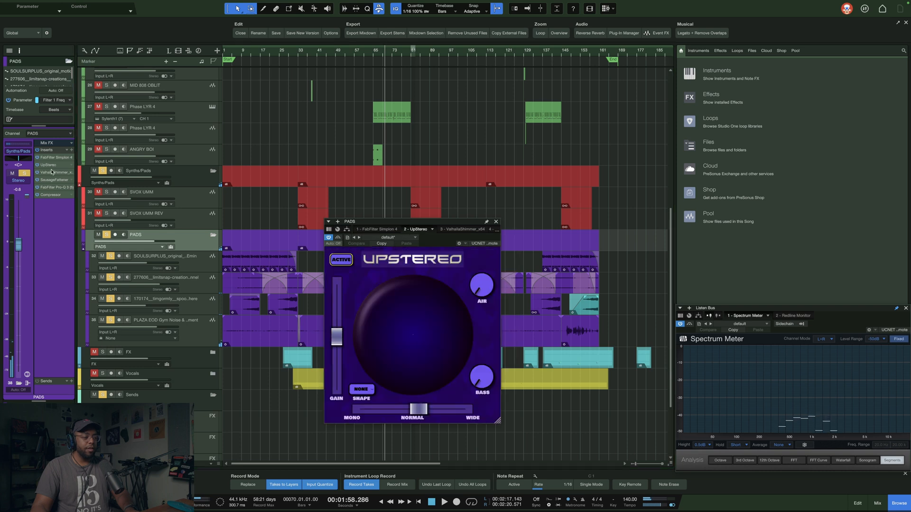
{"action": "left_click", "coordinate": [52, 172]}
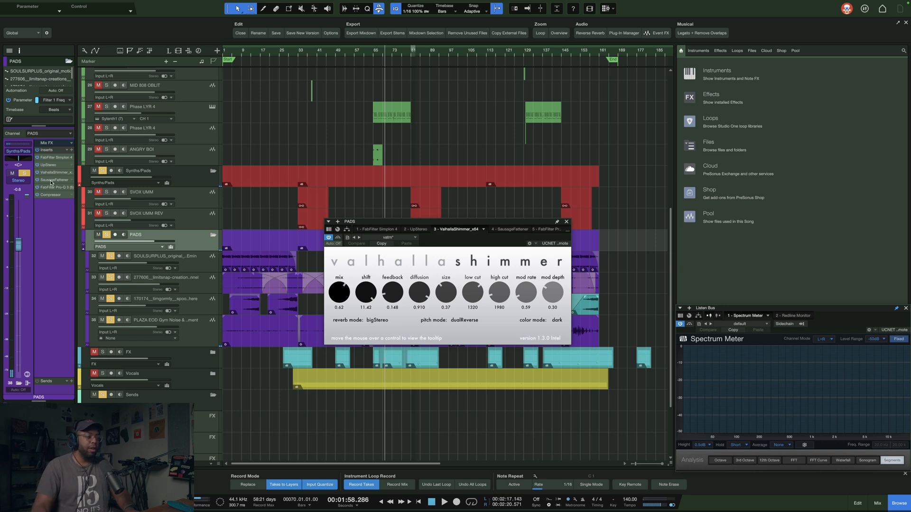
{"action": "left_click", "coordinate": [48, 180]}
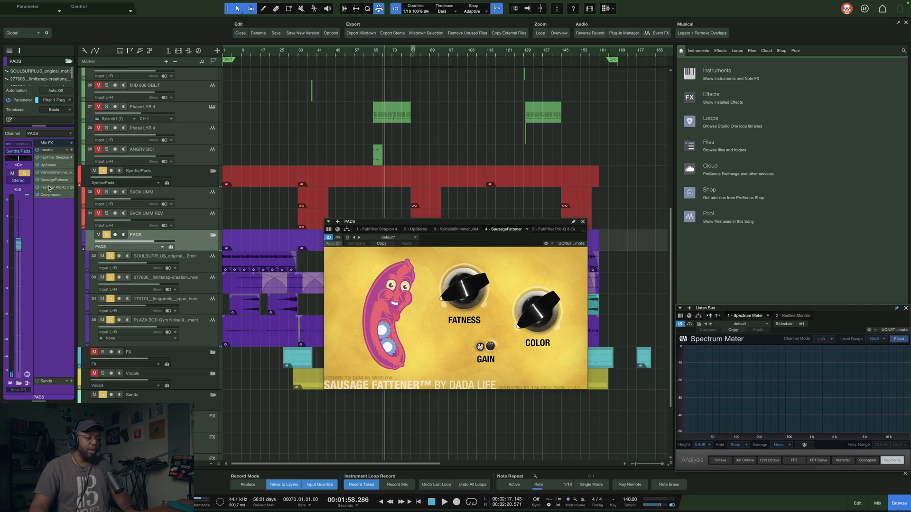
{"action": "double_click", "coordinate": [49, 188]}
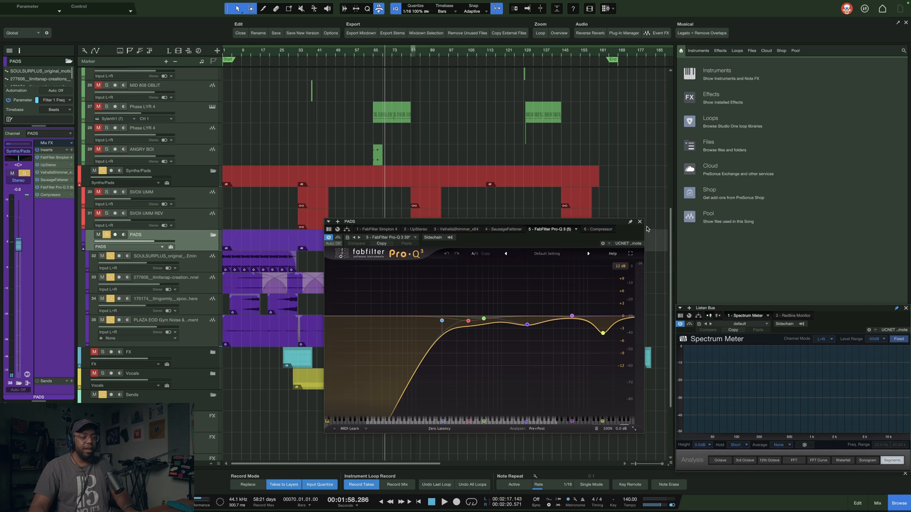
{"action": "left_click", "coordinate": [639, 222]}
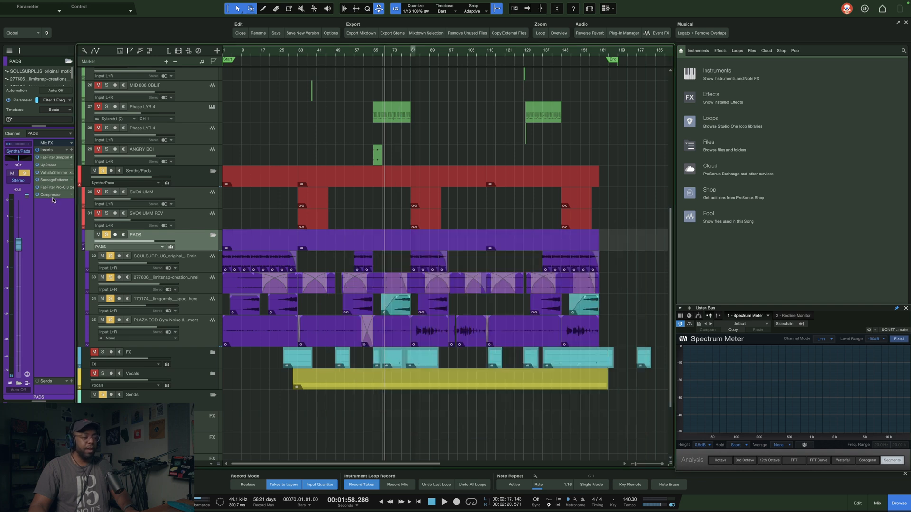
- Inspect the PADS channel's Compressor insert and its list of sidechain sources, then close the plug-in window
{"action": "double_click", "coordinate": [52, 195]}
{"action": "left_click", "coordinate": [450, 237]}
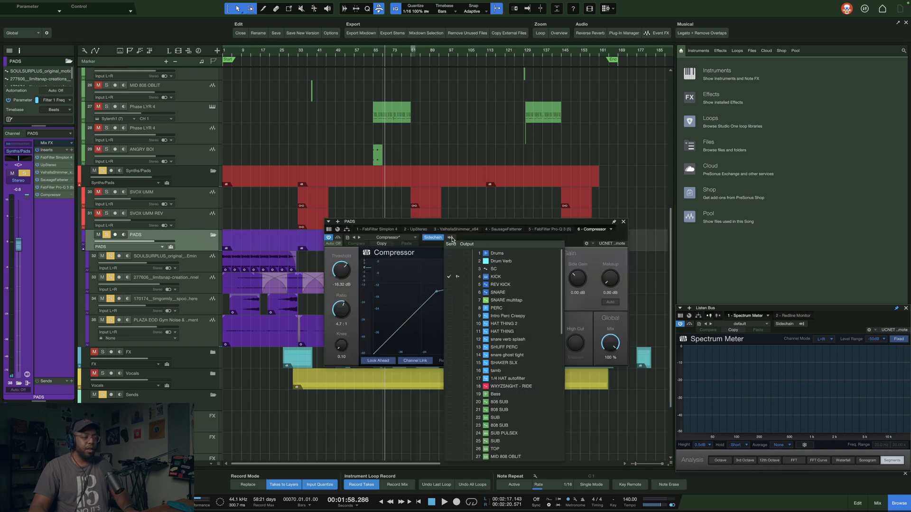
{"action": "left_click", "coordinate": [451, 238]}
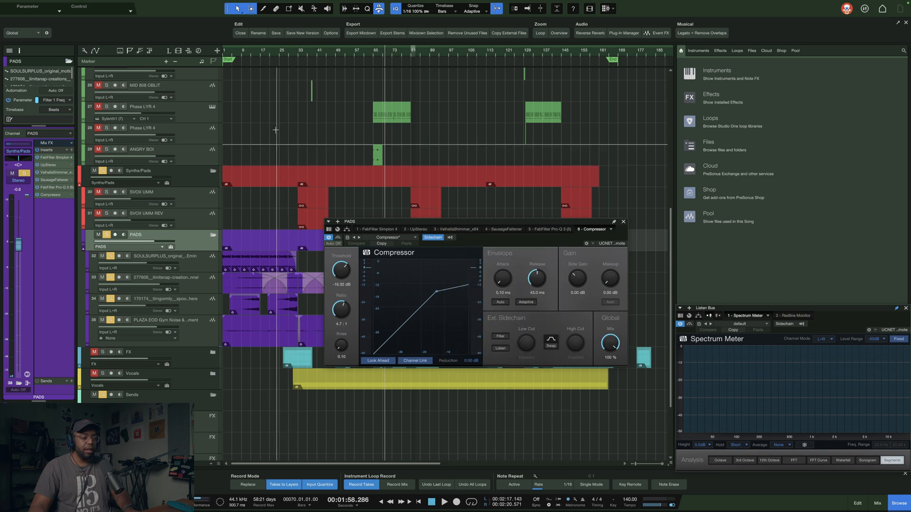
{"action": "left_click", "coordinate": [624, 223]}
- Shrink the track rows to show the whole arrangement and play the soloed Synths/Pads from bar 86
{"action": "scroll", "coordinate": [213, 142], "scroll_direction": "up", "scroll_amount": 3}
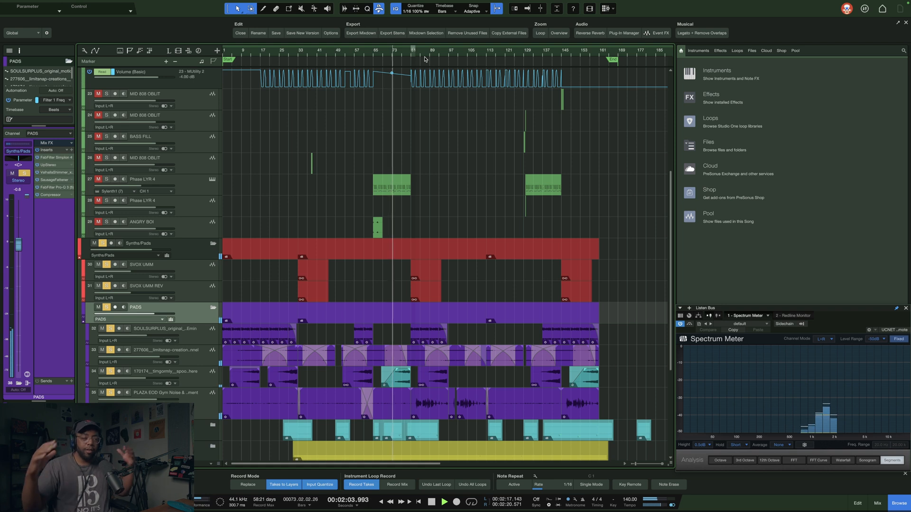
{"action": "scroll", "coordinate": [291, 140], "scroll_direction": "up", "scroll_amount": 6}
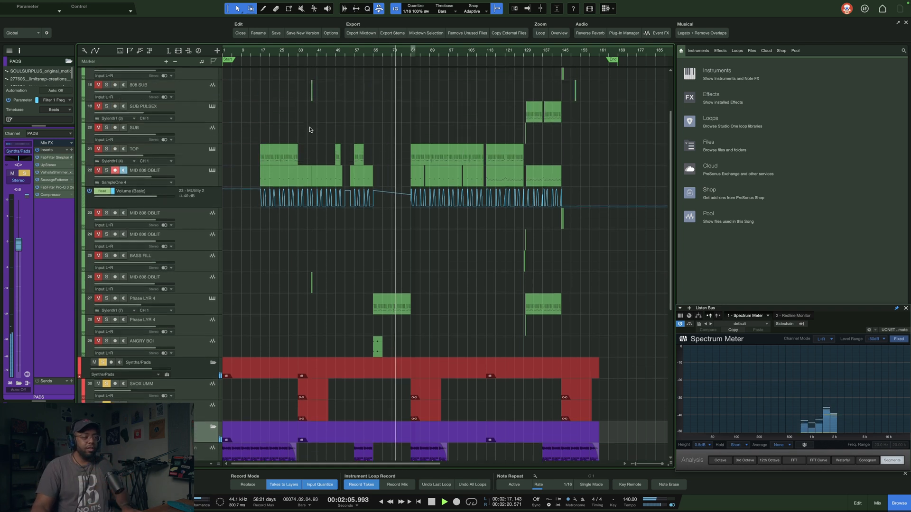
{"action": "key", "text": "shift+w"}
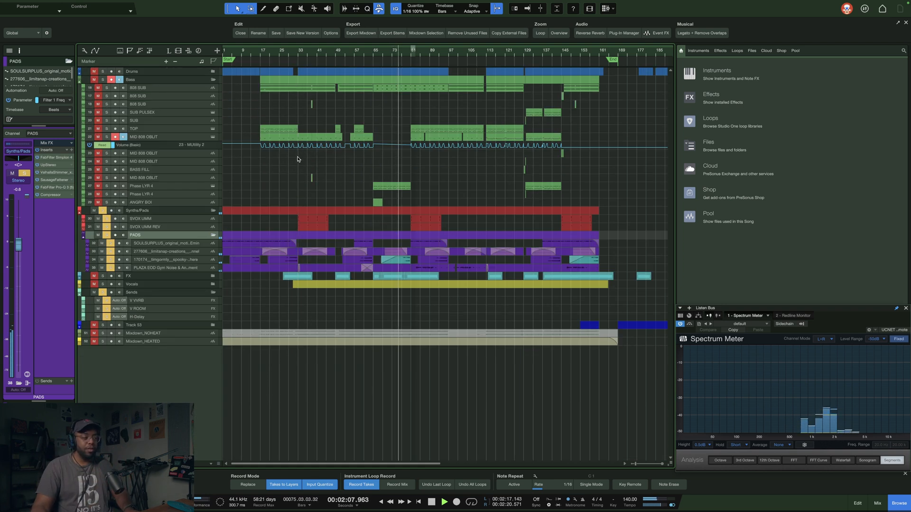
{"action": "left_click", "coordinate": [423, 50]}
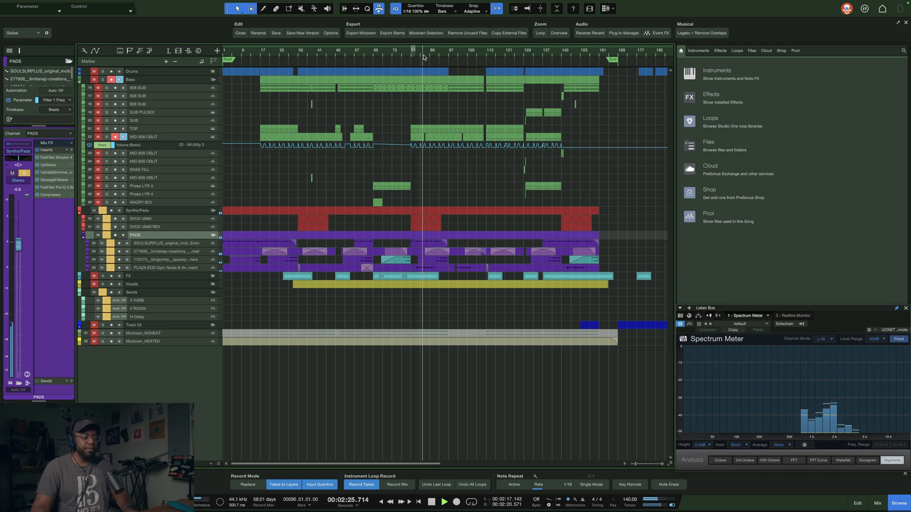
- Add the Drums and Bass folders to the soloed Synths/Pads during playback, and briefly toggle the Vocals folder's contents
{"action": "left_click", "coordinate": [103, 79]}
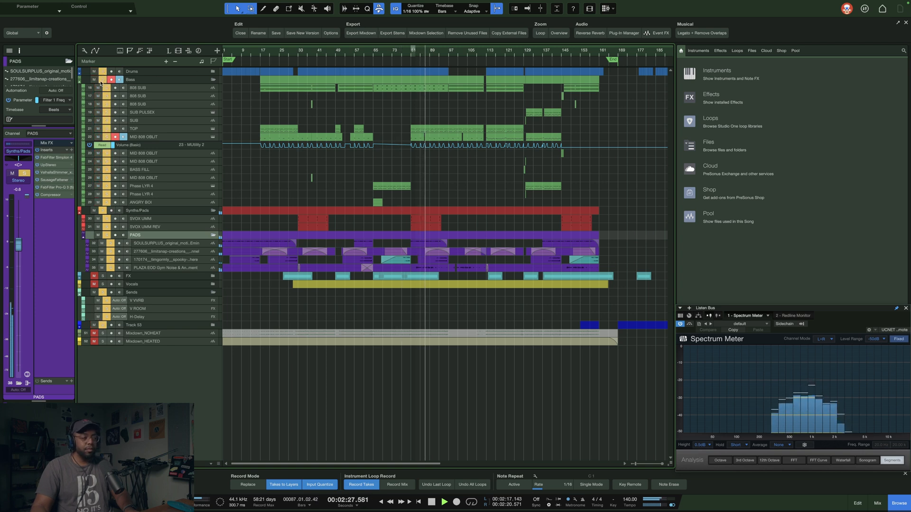
{"action": "left_click", "coordinate": [213, 285]}
{"action": "left_click", "coordinate": [213, 285]}
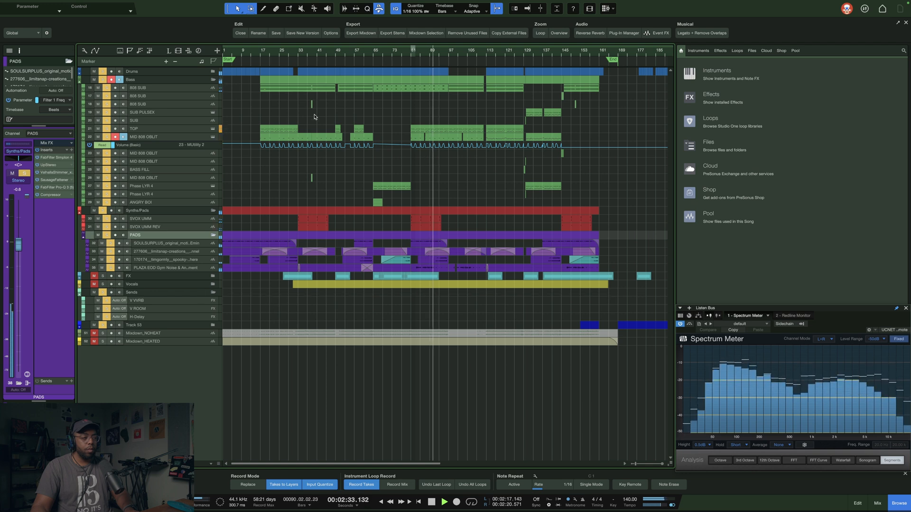
- Solo the Vocals folder, select the VOX YOU DIG track, and play it from bar 31 and again from bar 63
{"action": "key", "text": "space"}
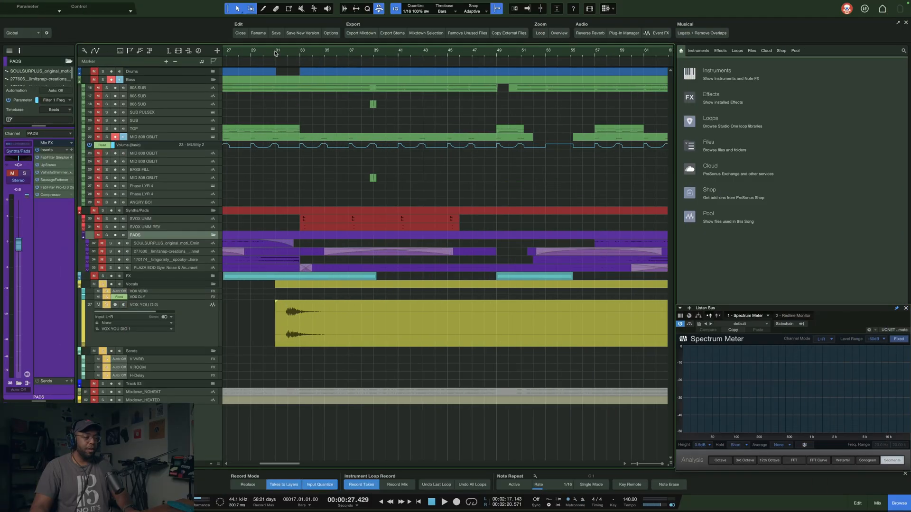
{"action": "left_click", "coordinate": [276, 53]}
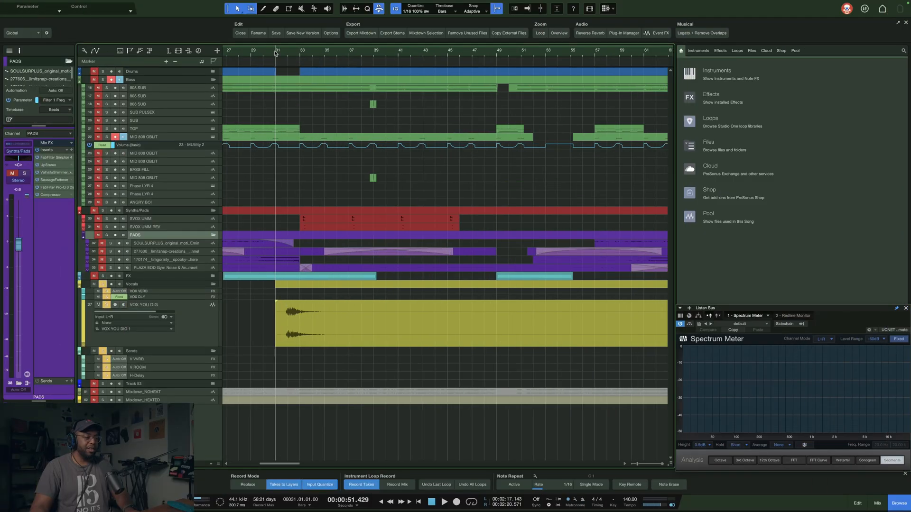
{"action": "key", "text": "w"}
{"action": "left_click", "coordinate": [201, 327]}
{"action": "scroll", "coordinate": [281, 53], "scroll_direction": "down", "scroll_amount": 5}
{"action": "scroll", "coordinate": [282, 53], "scroll_direction": "down", "scroll_amount": 3}
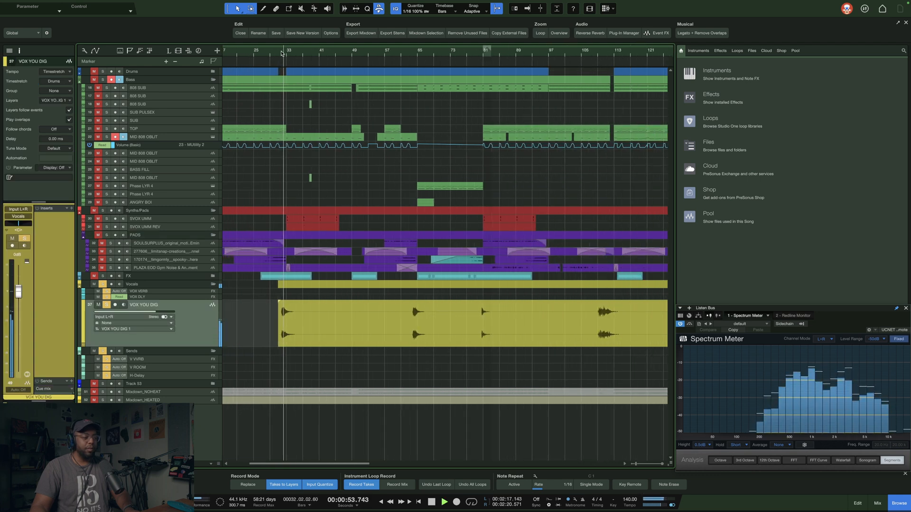
{"action": "scroll", "coordinate": [282, 53], "scroll_direction": "down", "scroll_amount": 2}
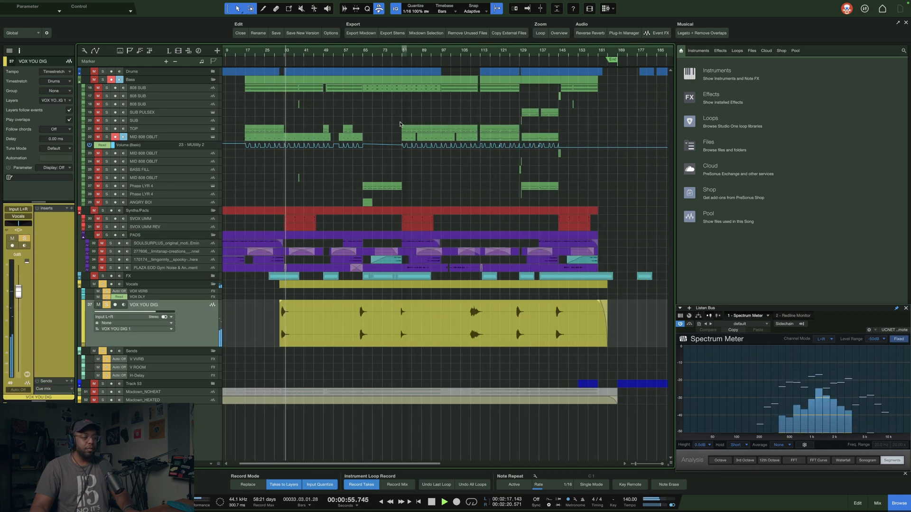
{"action": "left_click", "coordinate": [358, 53]}
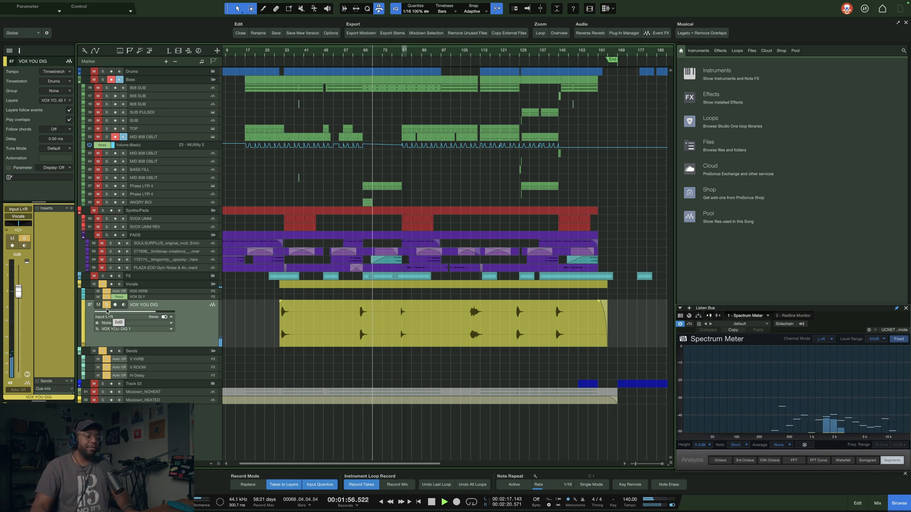
{"action": "key", "text": "space"}
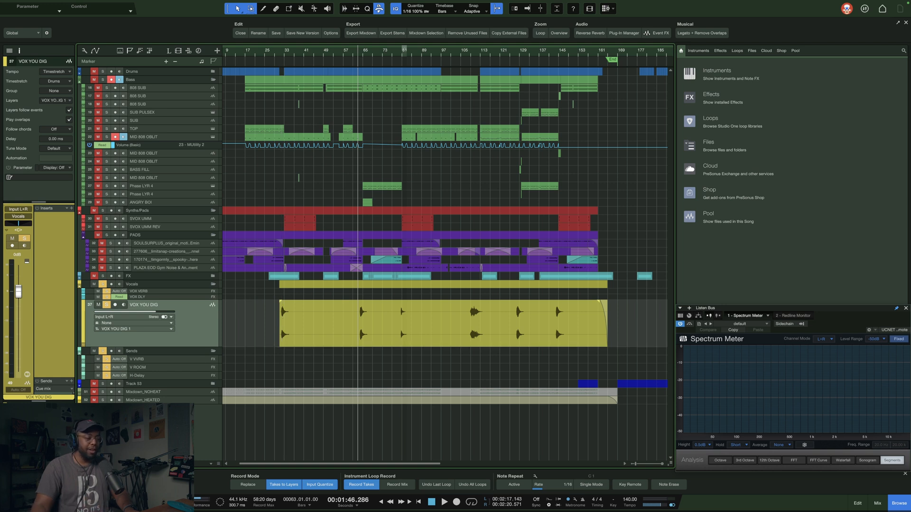
- Turn off the vocal solo, play the full mix from bar 108, and select the Bass folder during playback
{"action": "key", "text": "s"}
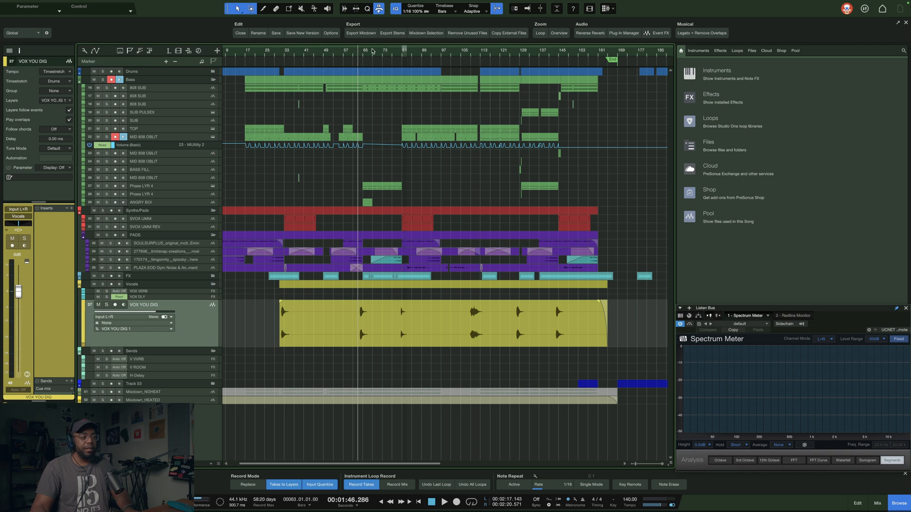
{"action": "left_click", "coordinate": [466, 50]}
{"action": "key", "text": "space"}
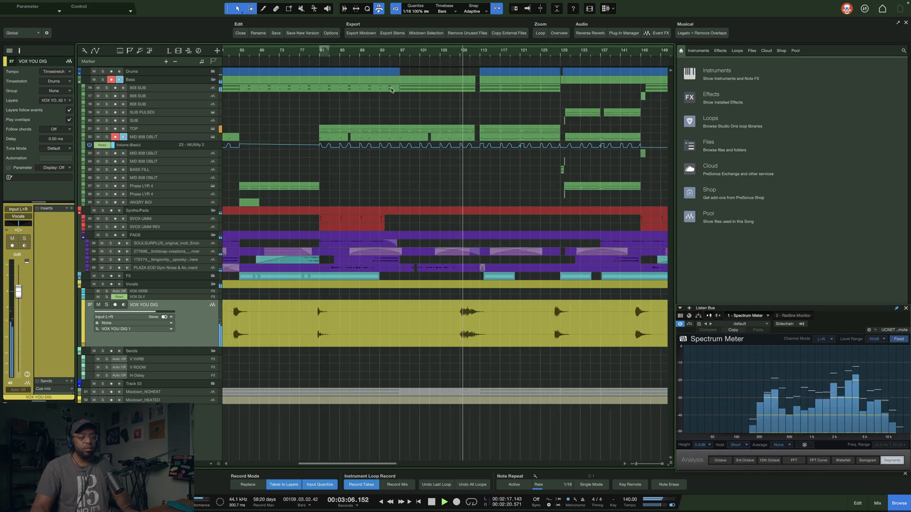
{"action": "left_click", "coordinate": [171, 80]}
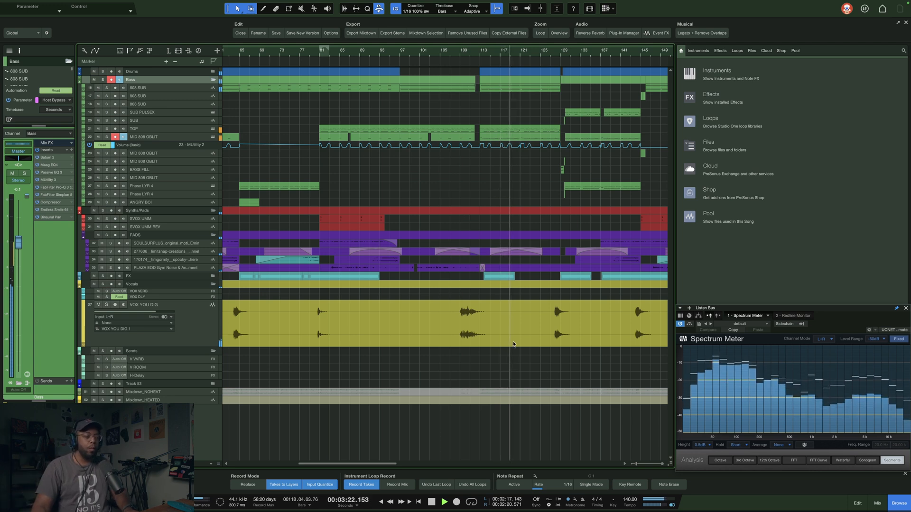
- Show the mixer console, stop playback, and reset the Master channel's fader to 0 dB
{"action": "left_click", "coordinate": [877, 503]}
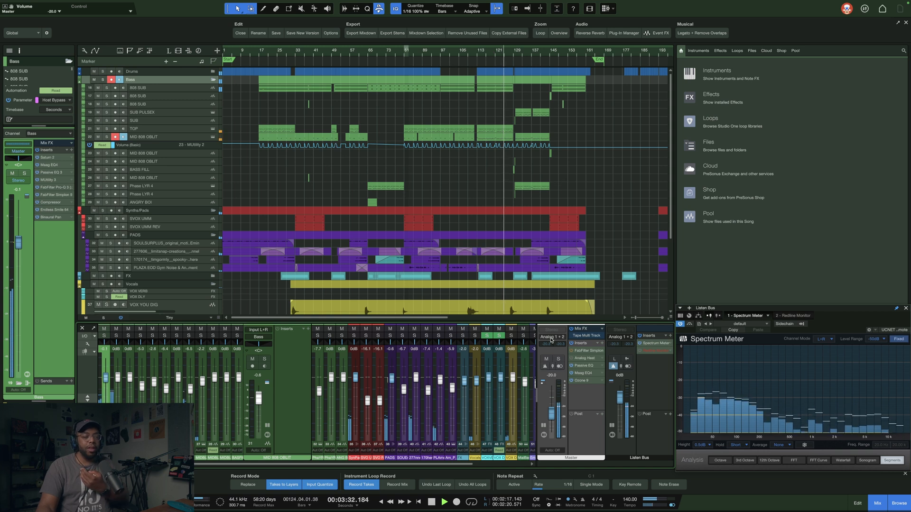
{"action": "key", "text": "space"}
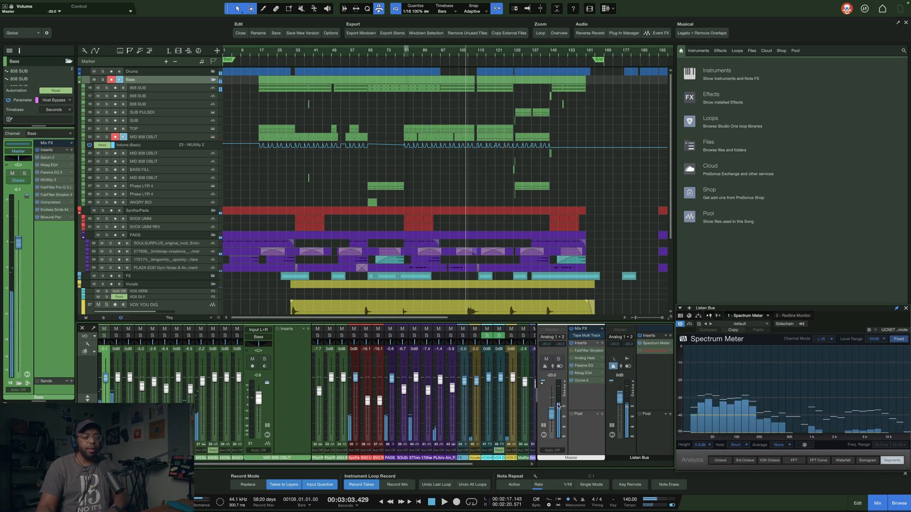
{"action": "left_click", "coordinate": [554, 415], "text": "super"}
{"action": "left_click", "coordinate": [610, 302]}
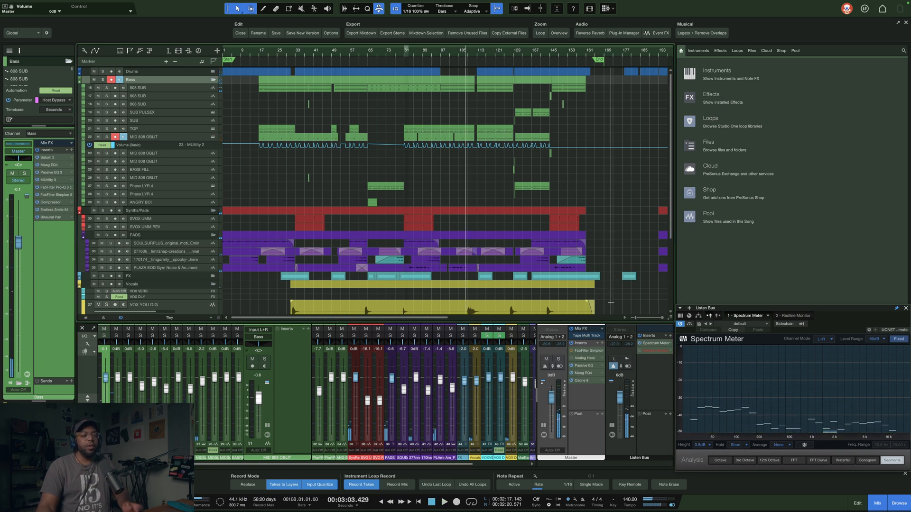